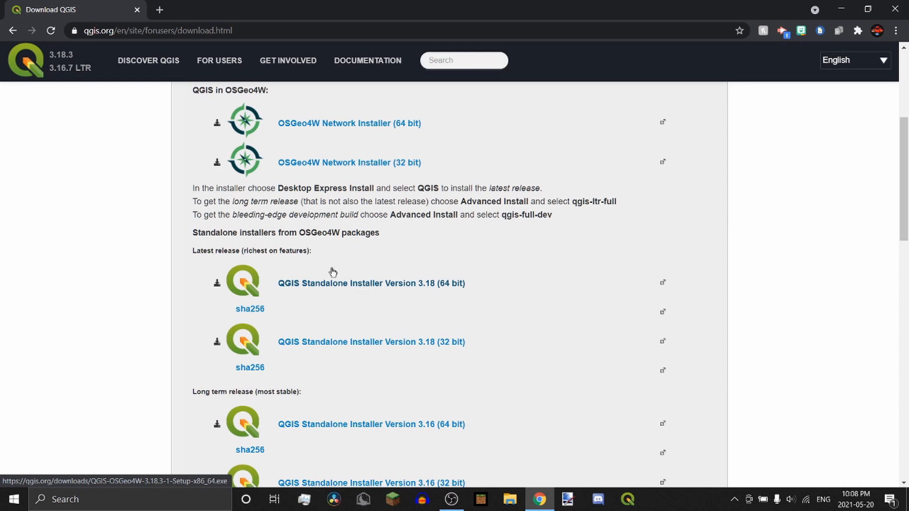
Download the long term release QGIS Standalone Installer Version 3.16 (64 bit)
scroll(331, 270, "down", 1)
left_click_drag(241, 192, 315, 197)
left_click(439, 203)
scroll(424, 219, "down", 2)
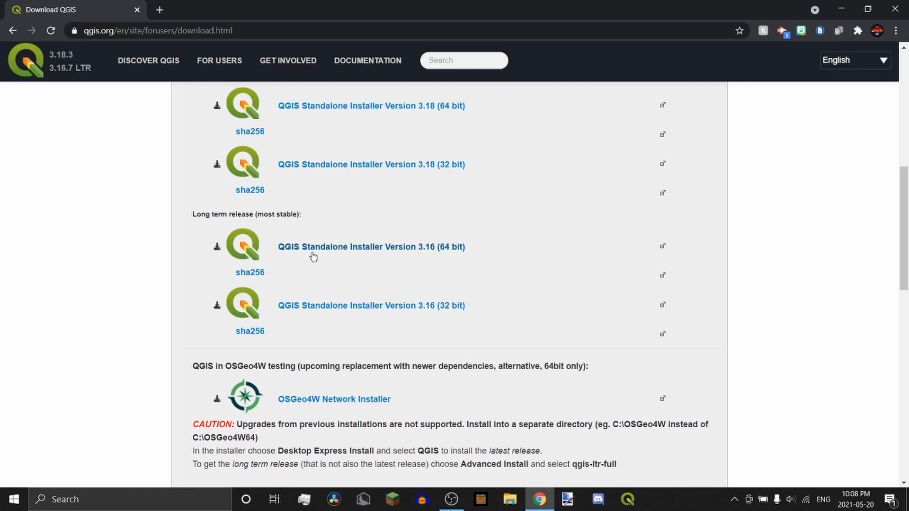
scroll(343, 247, "up", 3)
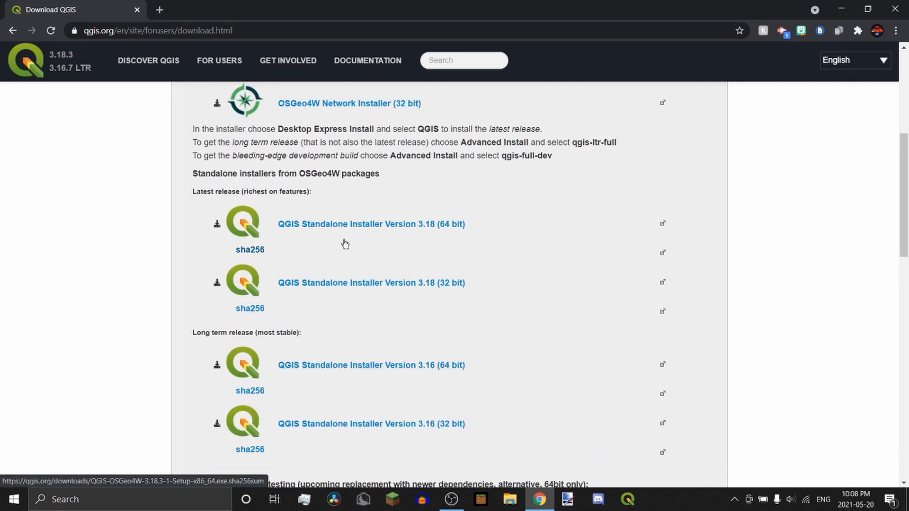
scroll(372, 298, "down", 2)
scroll(384, 292, "down", 3)
scroll(386, 290, "up", 3)
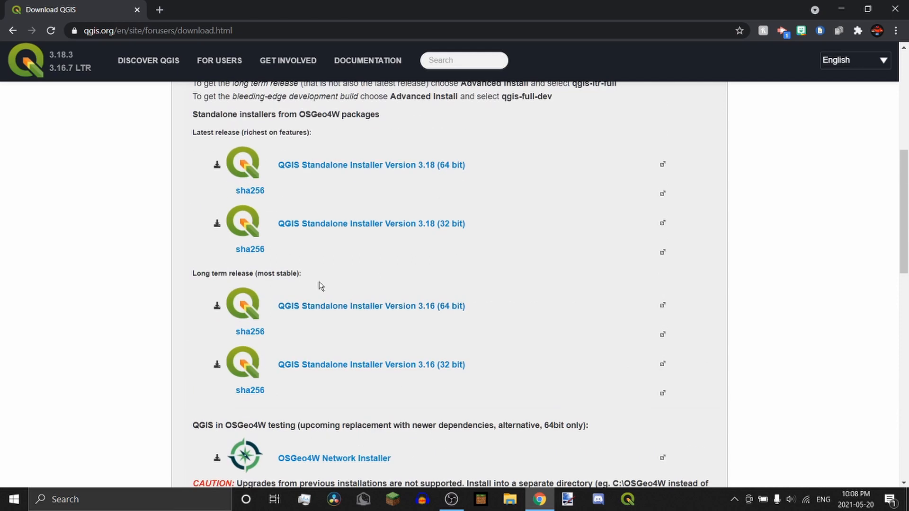
left_click(342, 307)
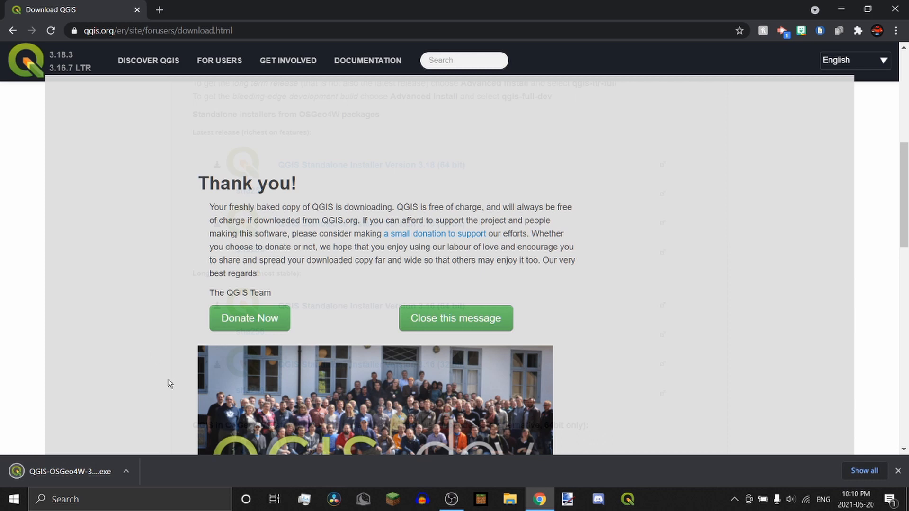
Run the downloaded installer, accepting the licence and the C:\Program Files\QGIS 3.16 folder, and install only the QGIS component
left_click(70, 461)
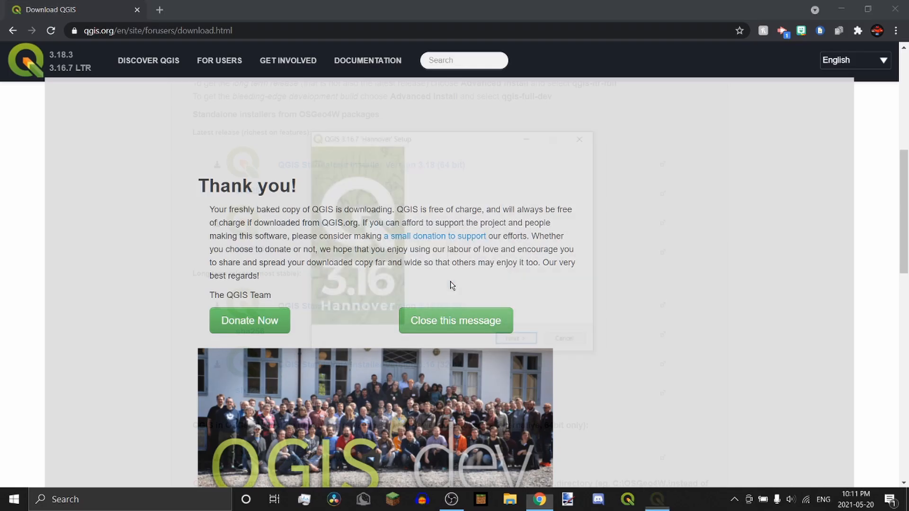
left_click(510, 342)
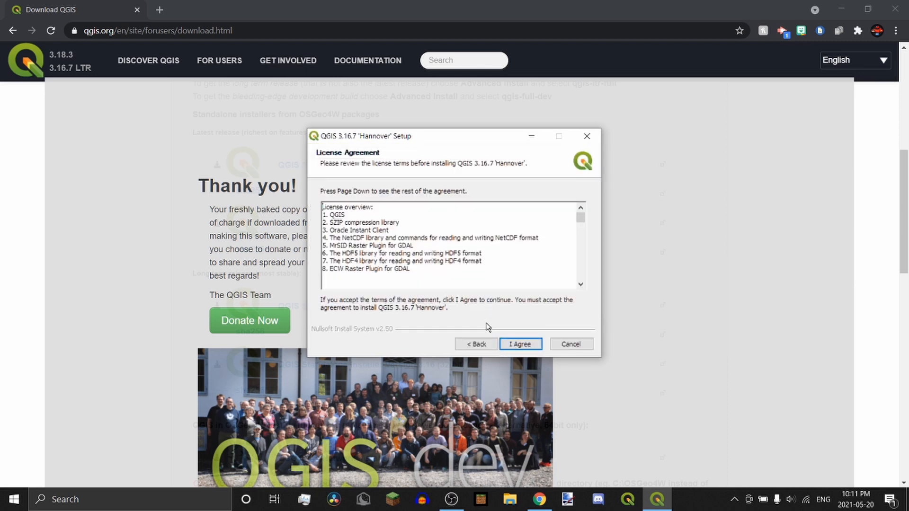
left_click(503, 342)
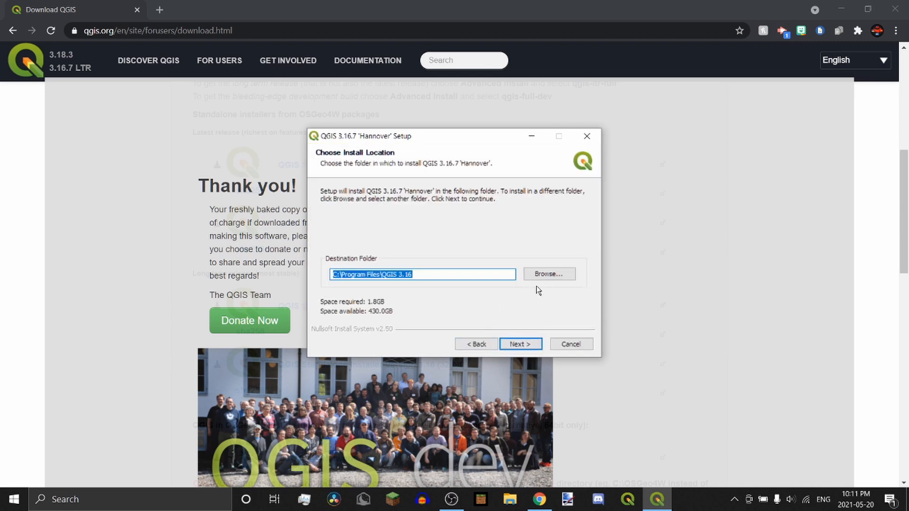
left_click(415, 274)
left_click(516, 344)
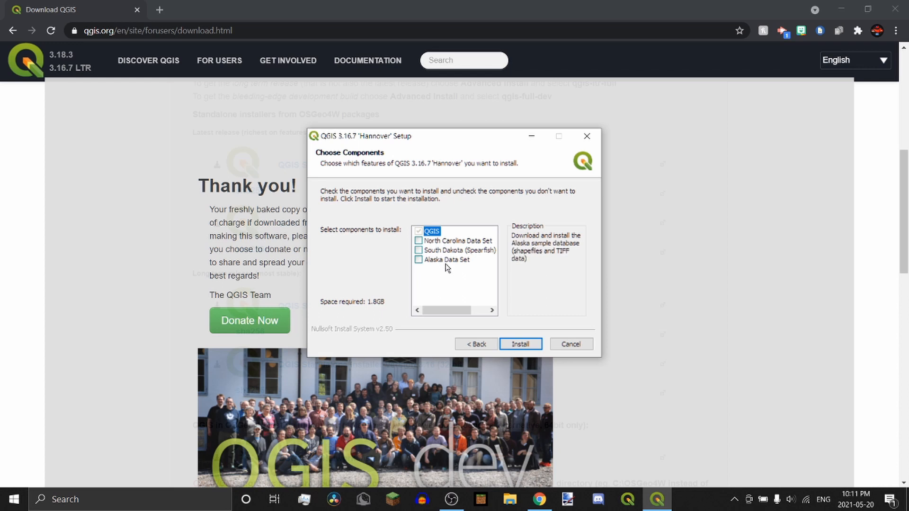
left_click(519, 352)
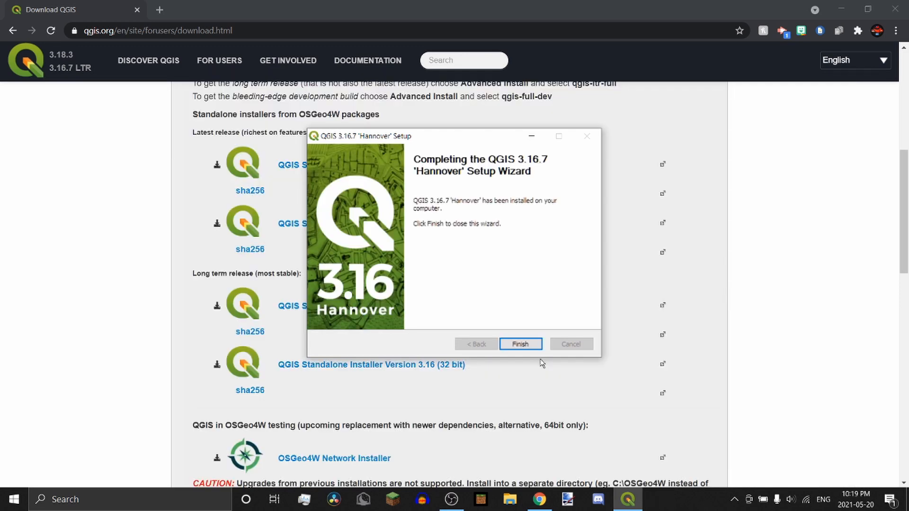
left_click(524, 346)
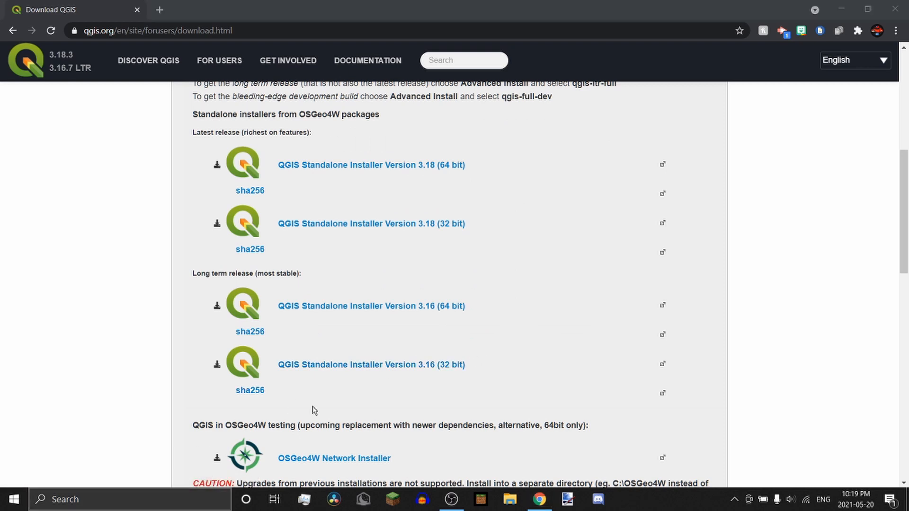
Find the newly installed QGIS Desktop 3.16.7 by searching Windows for "qgis", and launch it
key("super")
type("qgis")
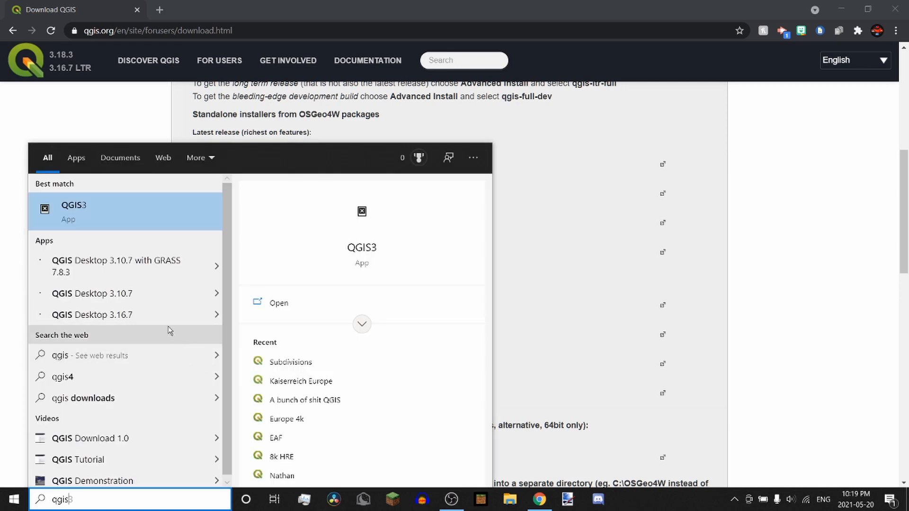
left_click(143, 321)
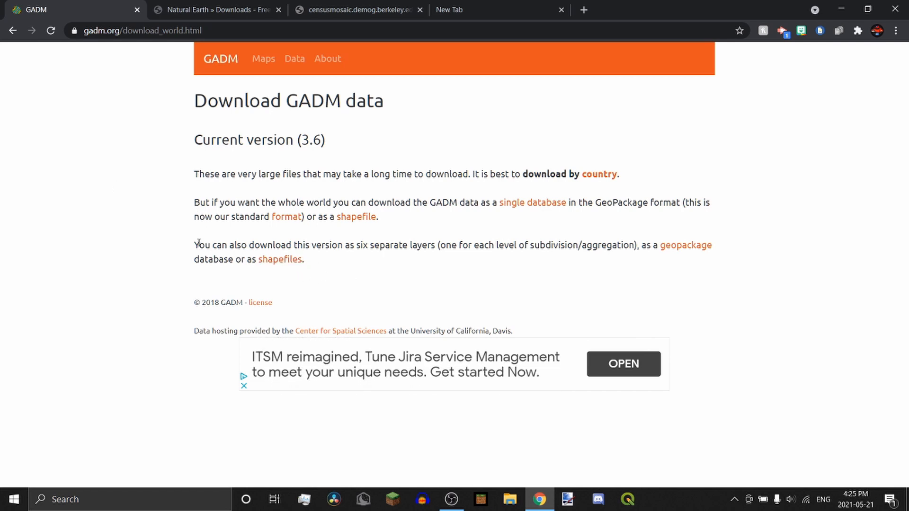
left_click_drag(195, 245, 344, 269)
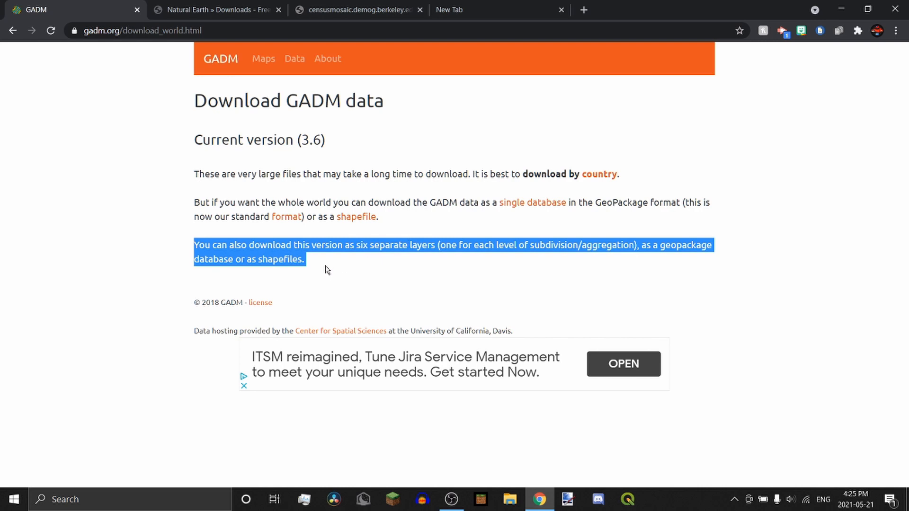
left_click(277, 261)
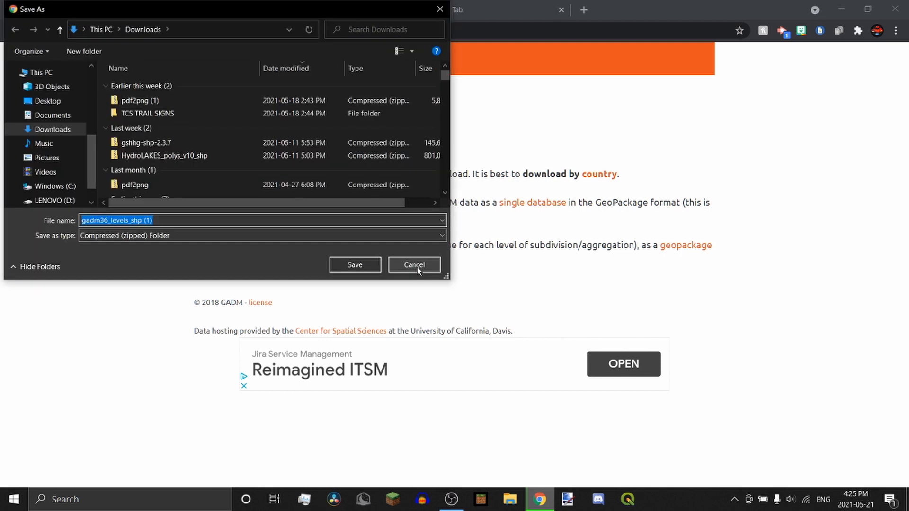
left_click(412, 263)
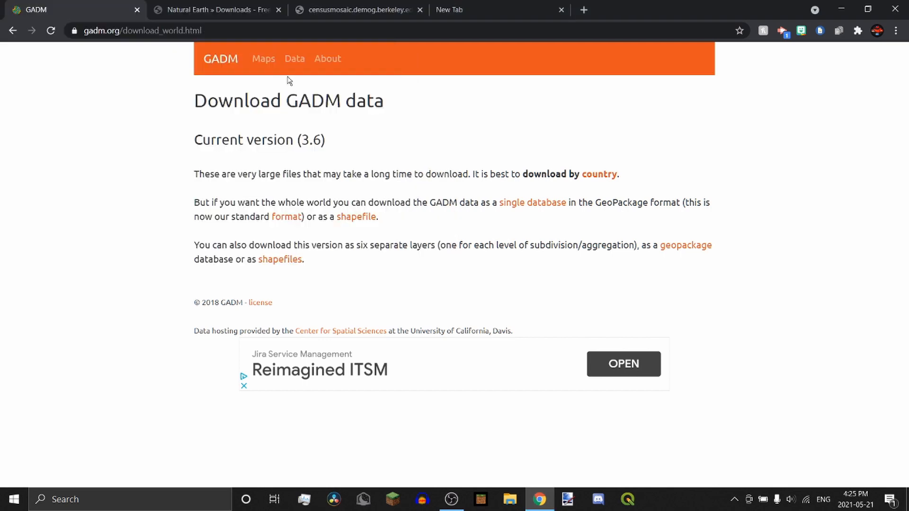
Open Natural Earth's large scale 1:10m cultural vectors and examine the downloads on offer, such as boundaries, populated places, roads and railroads
left_click(216, 13)
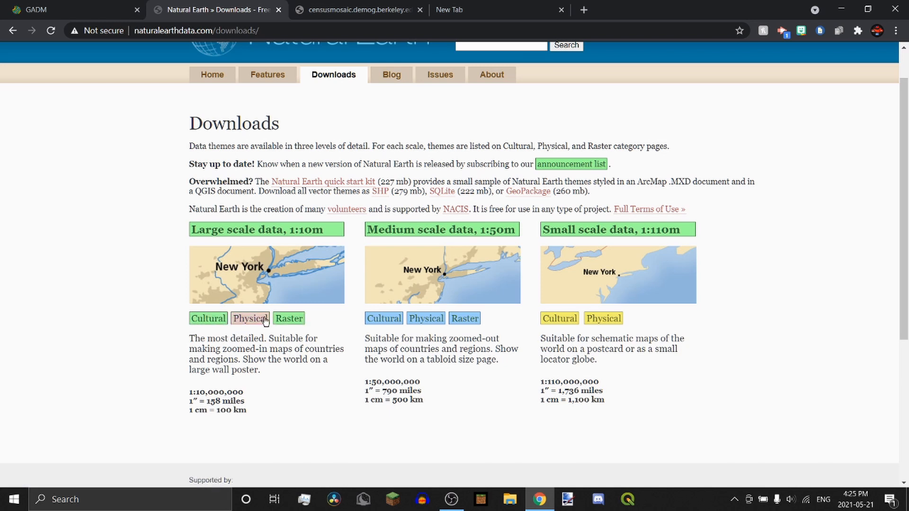
left_click(206, 320)
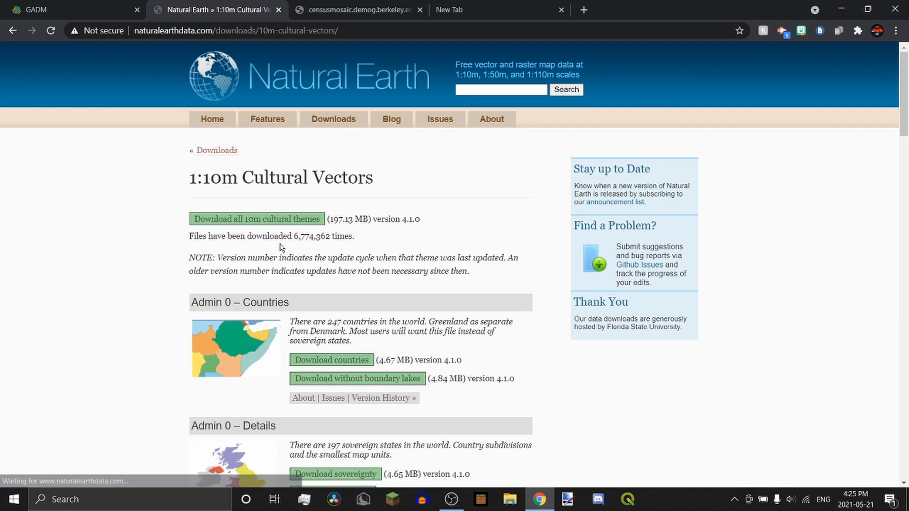
scroll(386, 222, "down", 1)
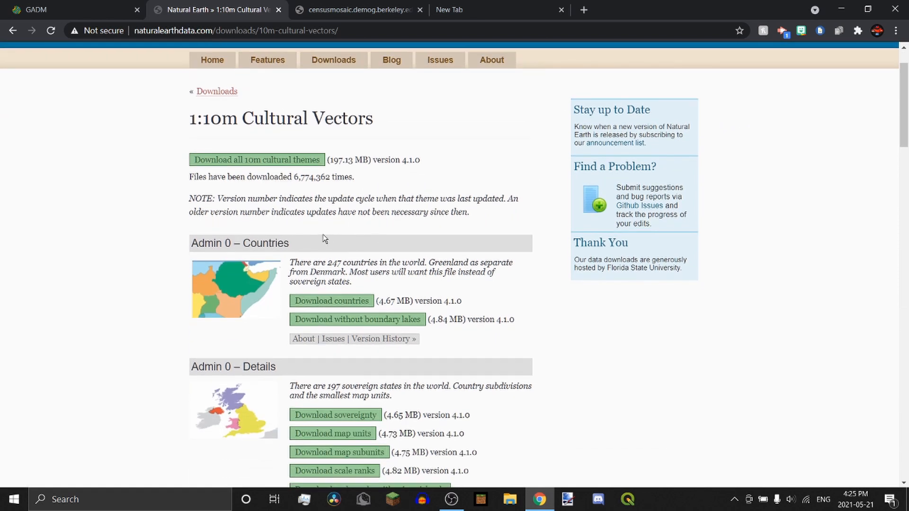
scroll(324, 239, "down", 1)
scroll(318, 174, "down", 6)
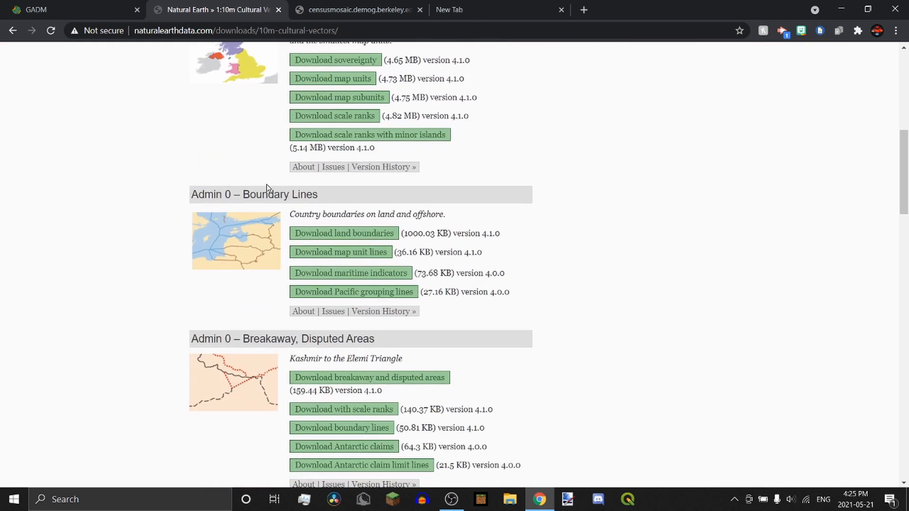
scroll(271, 227, "down", 8)
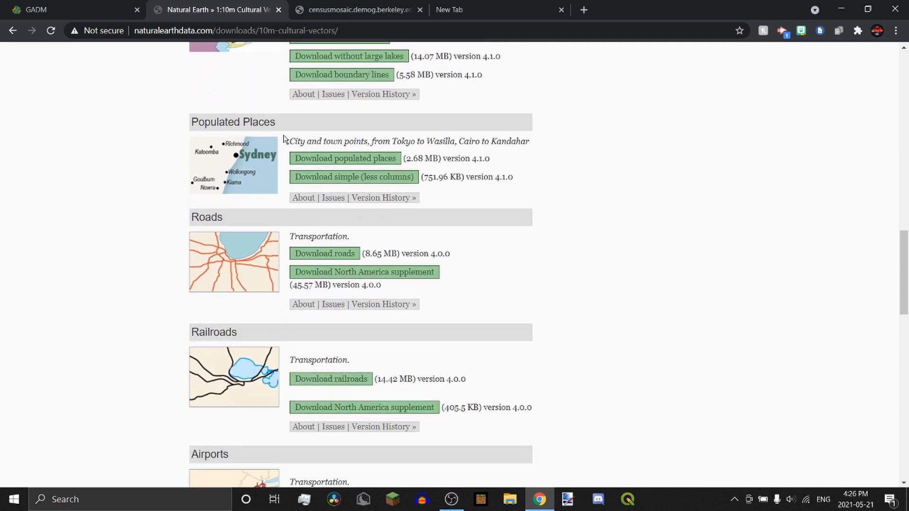
scroll(278, 189, "down", 2)
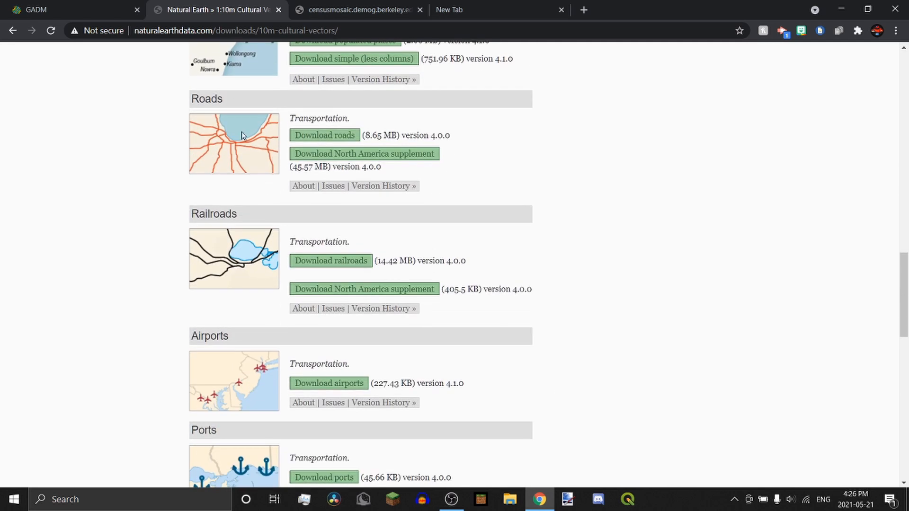
scroll(284, 256, "down", 4)
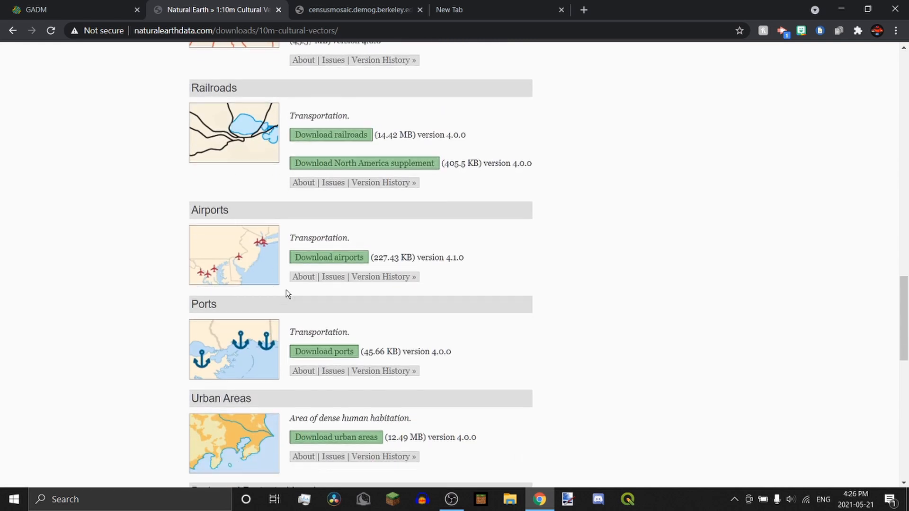
scroll(255, 265, "down", 9)
scroll(282, 248, "up", 3)
scroll(280, 246, "up", 20)
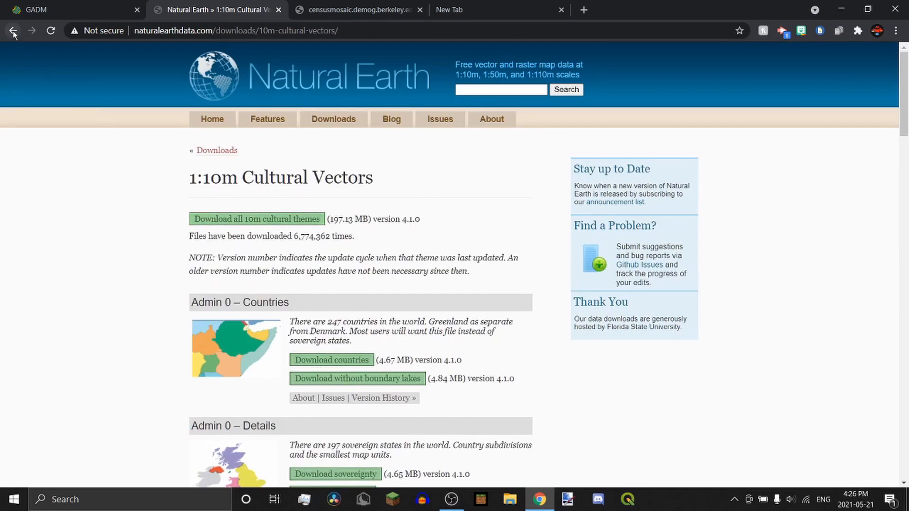
Open Natural Earth's large scale 1:10m physical vectors and examine the downloads on offer, from coastline and land to graticules
left_click(12, 31)
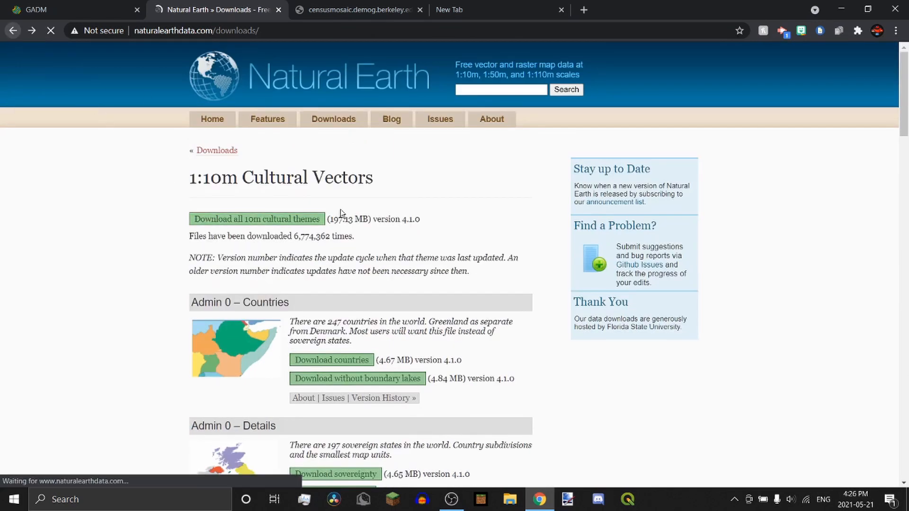
left_click(250, 321)
scroll(337, 287, "down", 15)
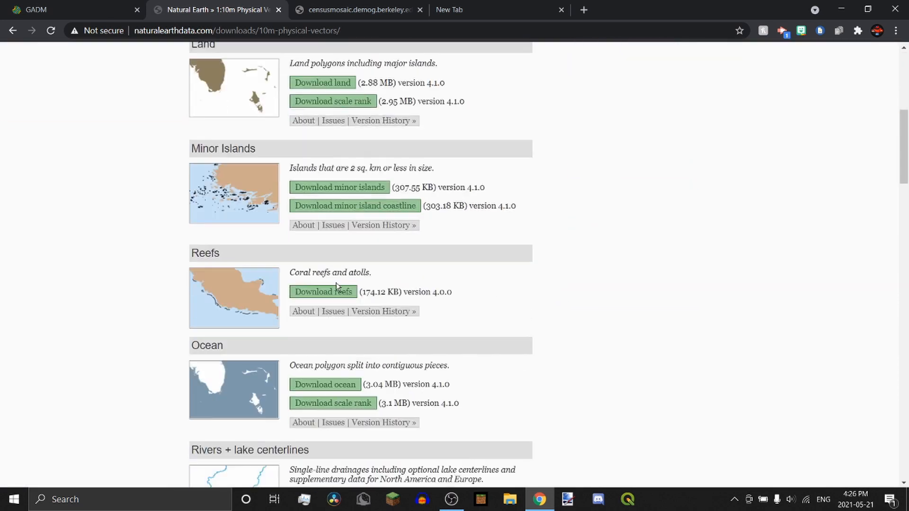
scroll(336, 284, "up", 3)
scroll(269, 187, "down", 10)
scroll(268, 190, "up", 1)
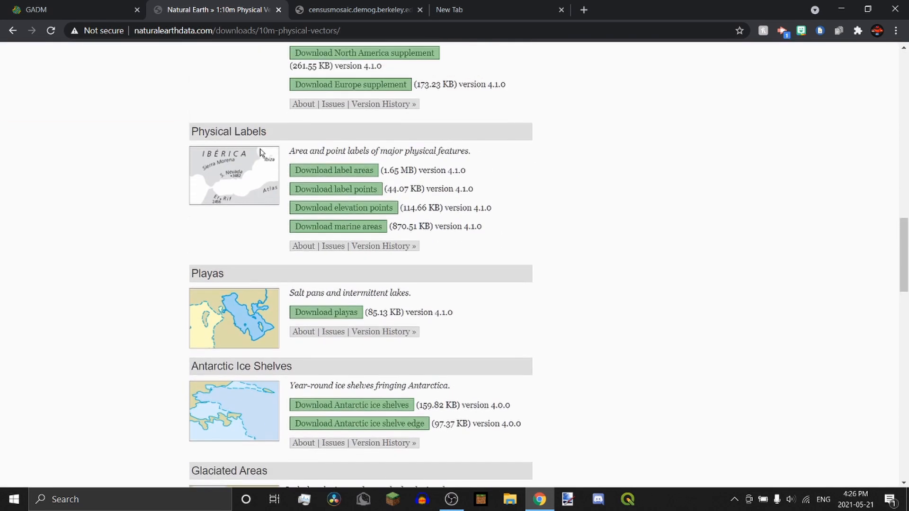
scroll(267, 199, "down", 5)
scroll(268, 206, "down", 10)
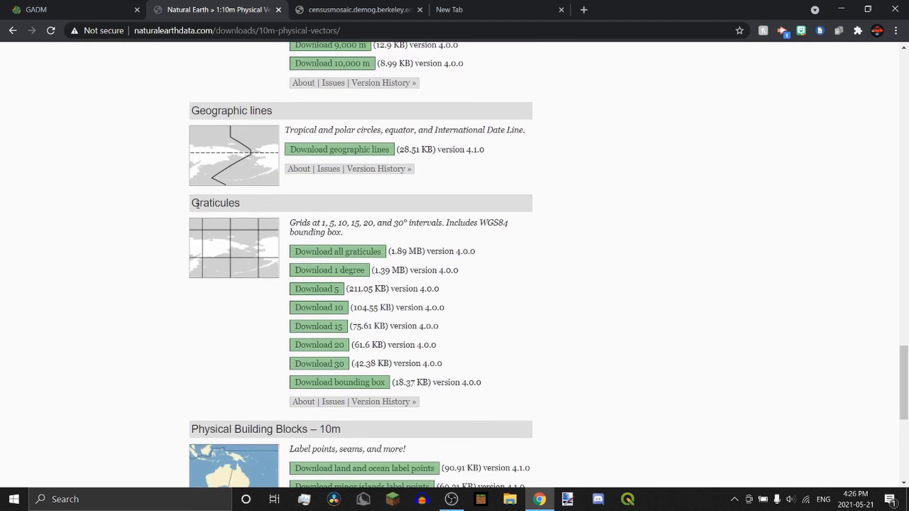
scroll(228, 223, "up", 2)
scroll(274, 227, "down", 5)
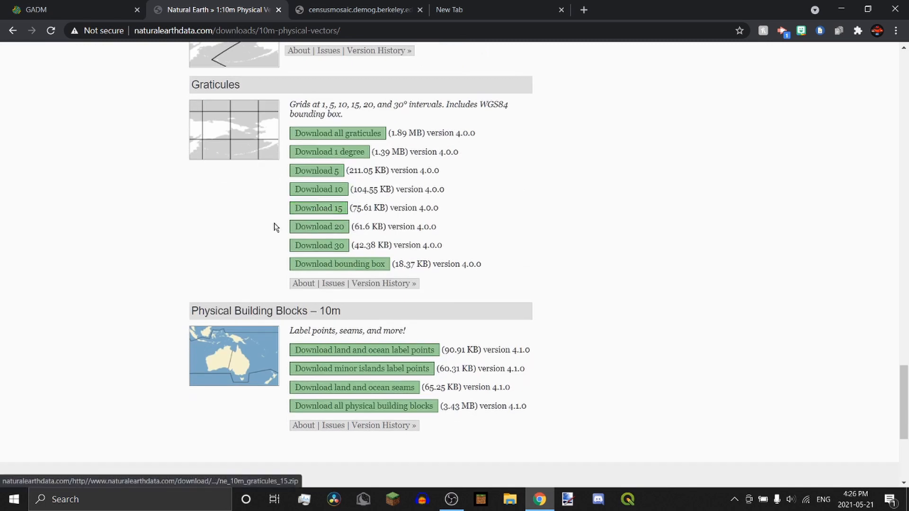
scroll(245, 257, "up", 20)
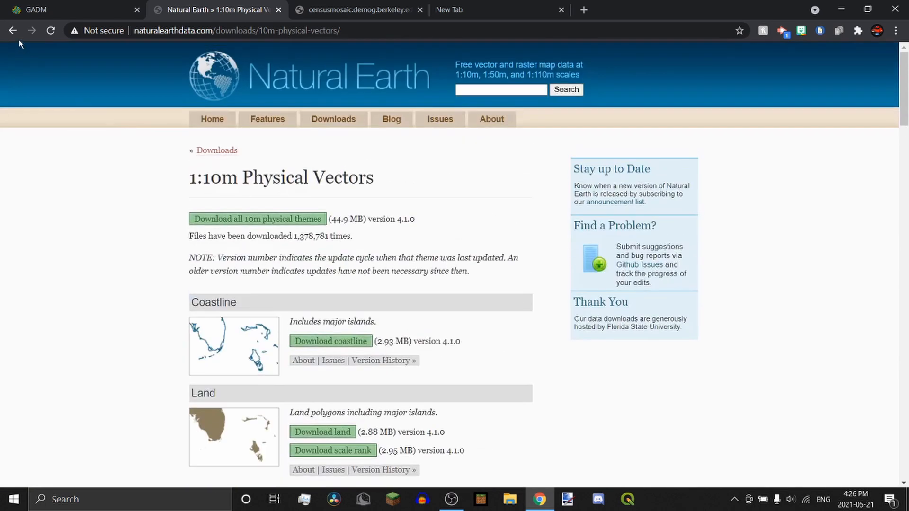
Open Natural Earth's large scale 1:10m raster data and look through its categories, such as Shaded Relief, Gray Earth and Ocean Bottom
left_click(13, 30)
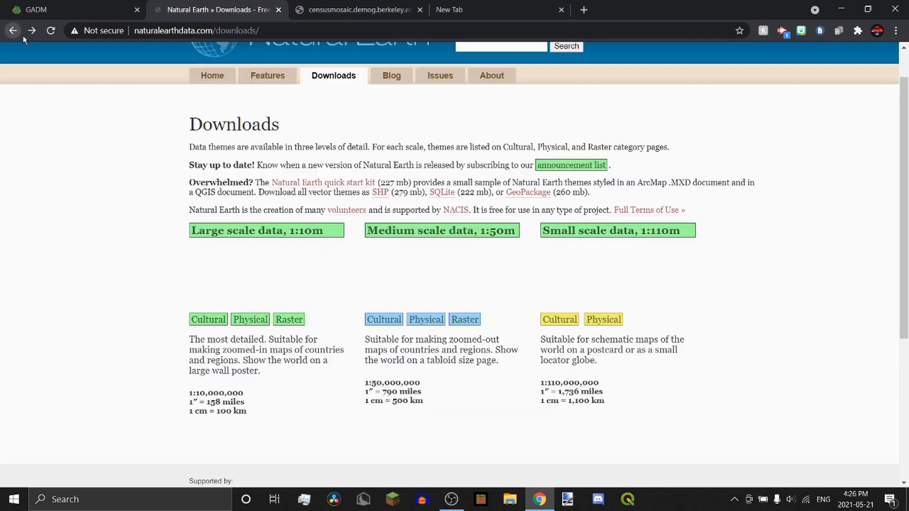
left_click(341, 283)
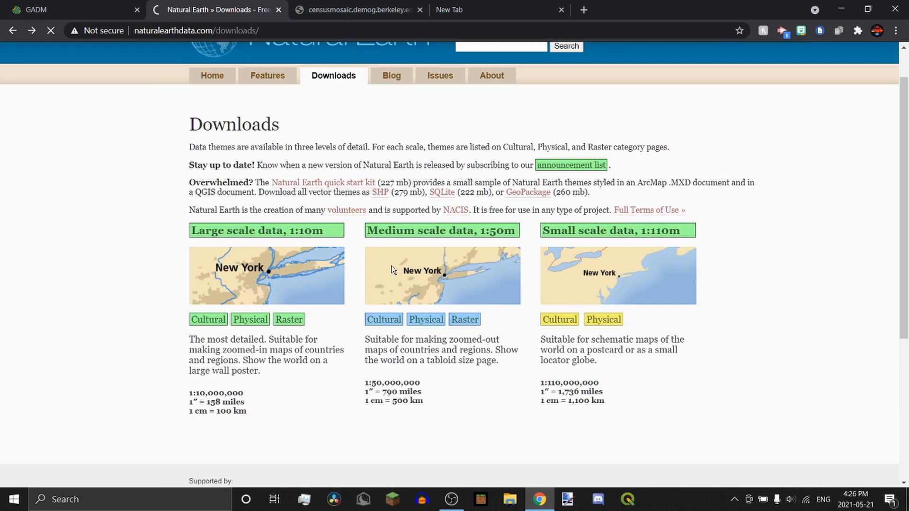
scroll(294, 330, "down", 2)
scroll(293, 330, "down", 6)
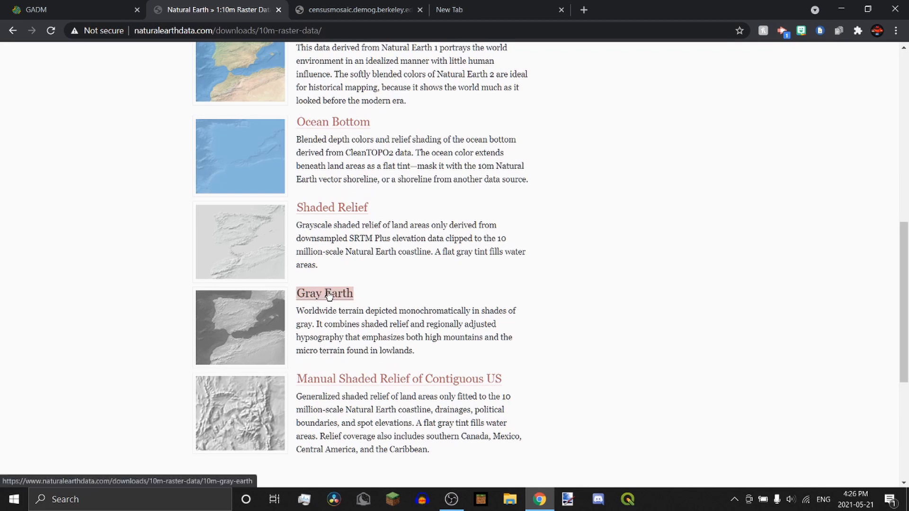
scroll(316, 298, "up", 1)
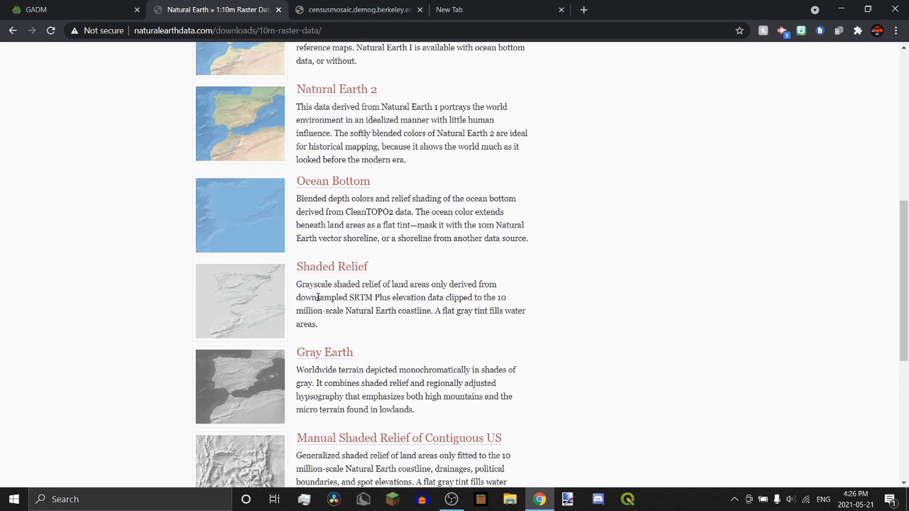
scroll(314, 279, "up", 2)
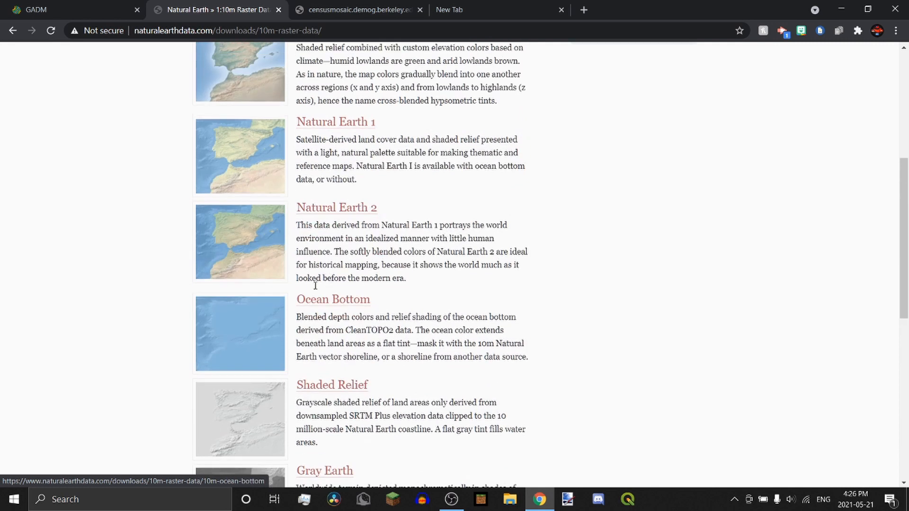
scroll(332, 308, "up", 2)
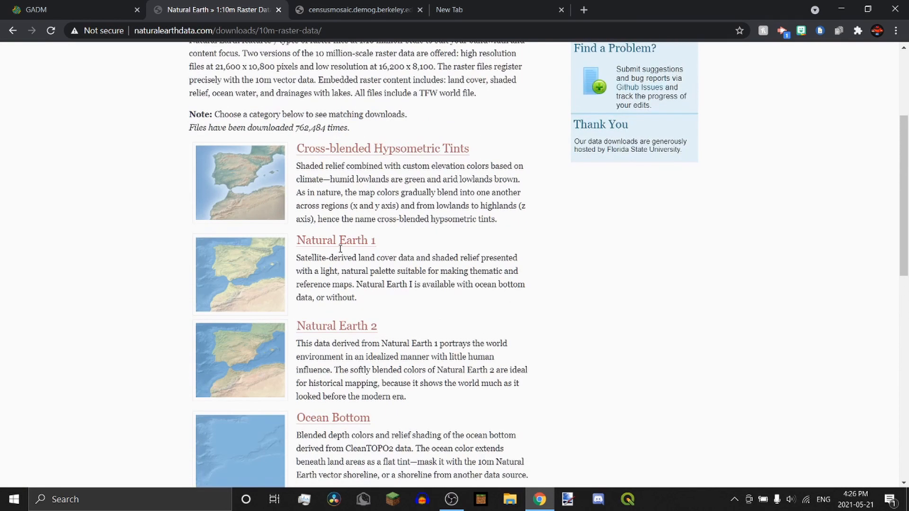
Open the 1:10m Natural Earth 2 raster data, examine its large and medium size downloads, and switch to the censusmosaic.demog.berkeley.edu page
left_click(327, 329)
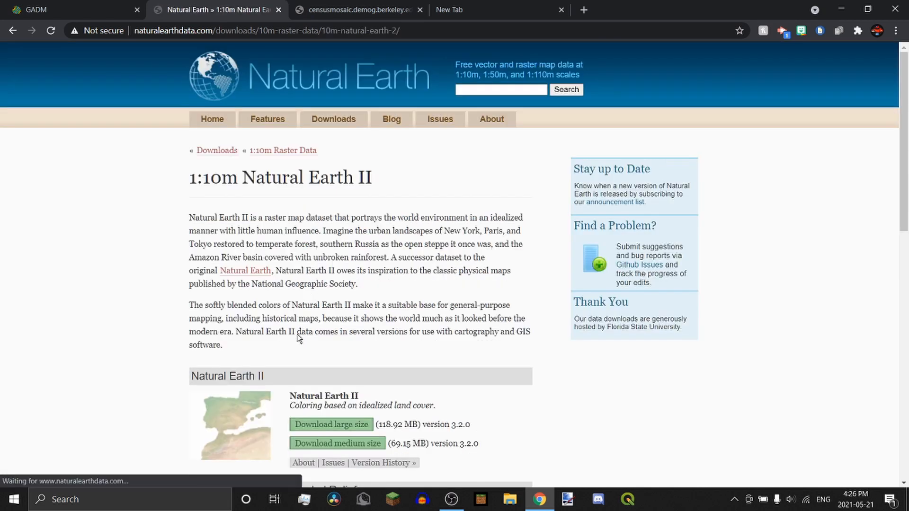
scroll(312, 331, "down", 10)
scroll(312, 329, "down", 2)
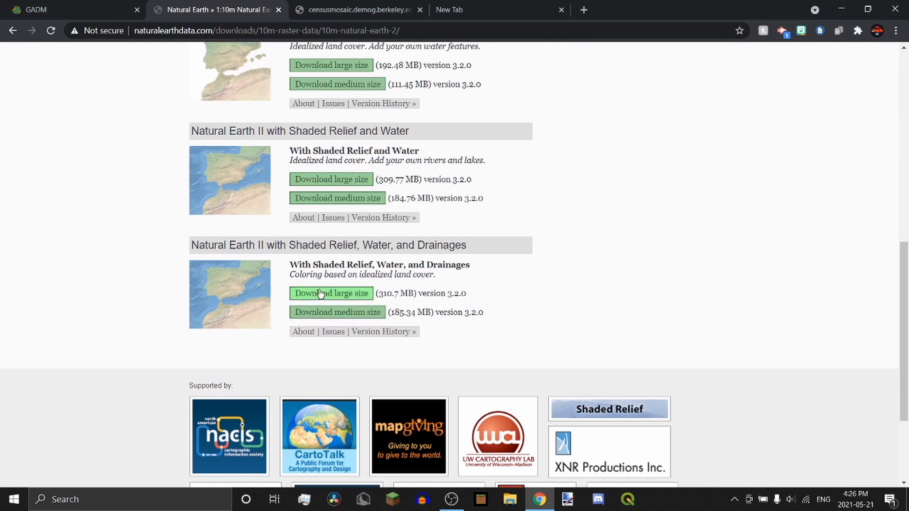
scroll(383, 291, "up", 8)
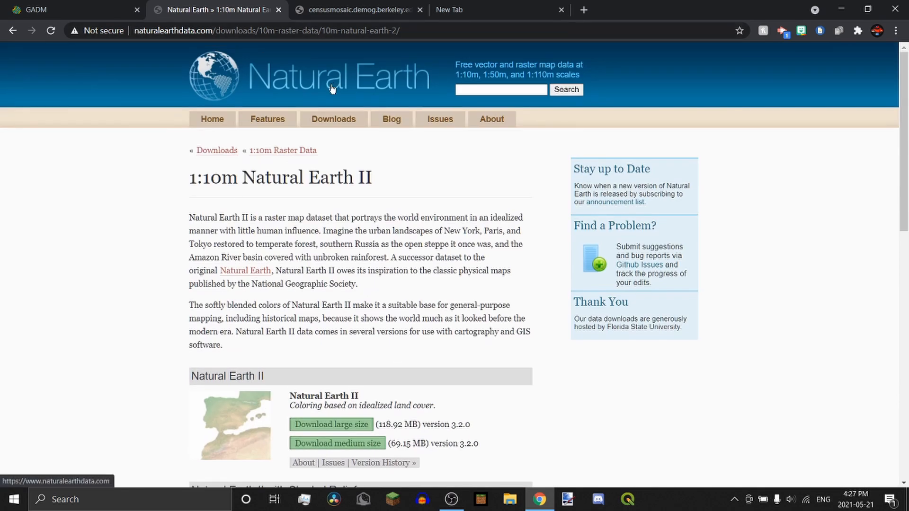
left_click(346, 7)
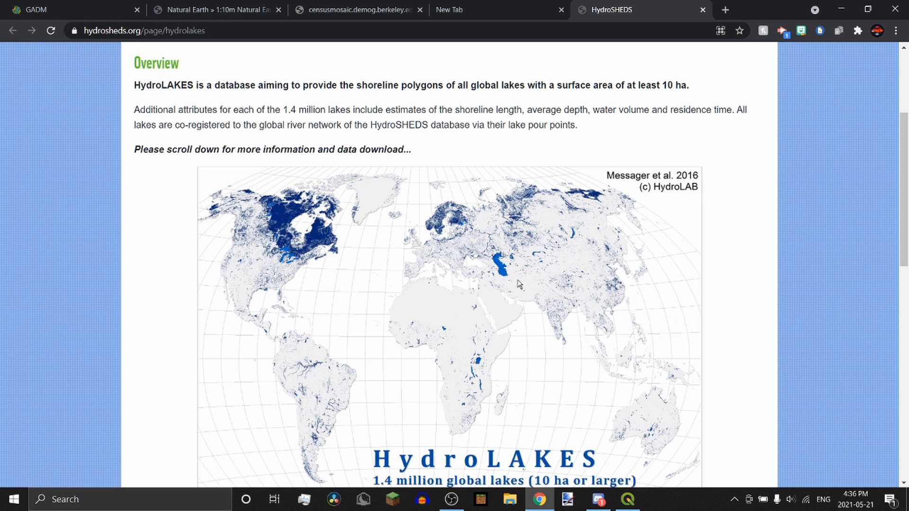
Examine the HydroLAKES data downloads on HydroSHEDS, comparing the ESRI Geodatabase and Shapefile formats of the lake polygons
scroll(519, 284, "down", 3)
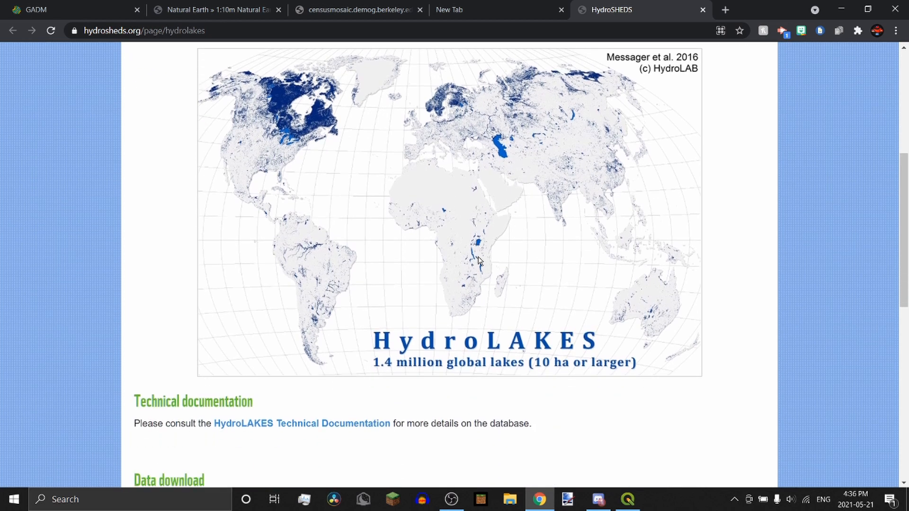
scroll(478, 260, "down", 5)
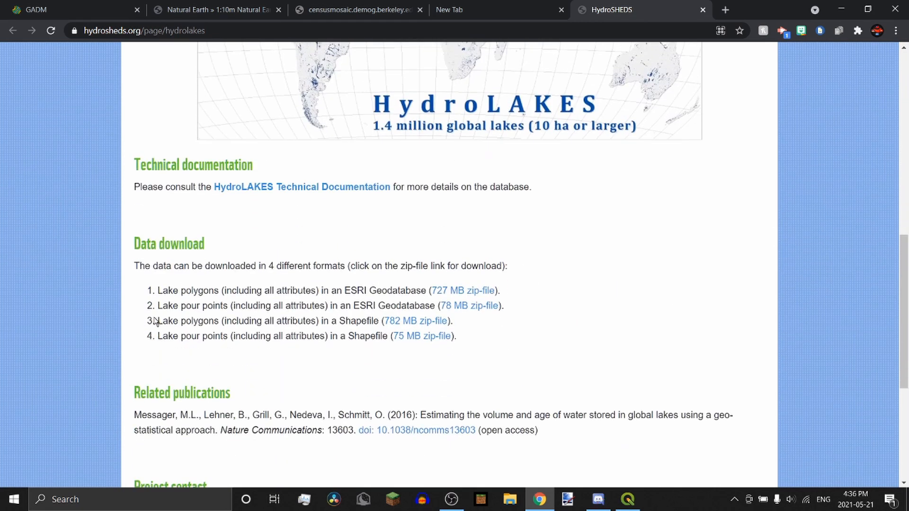
left_click_drag(159, 320, 337, 319)
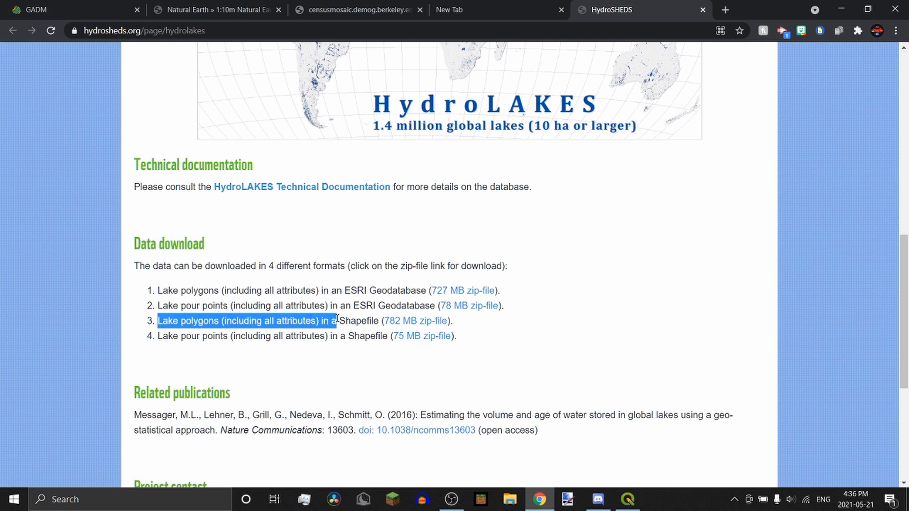
left_click(325, 321)
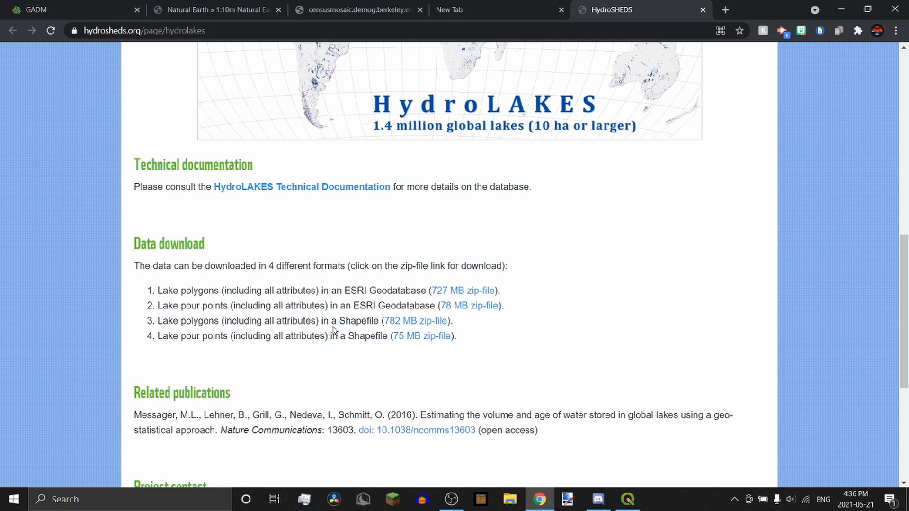
left_click_drag(339, 322, 375, 323)
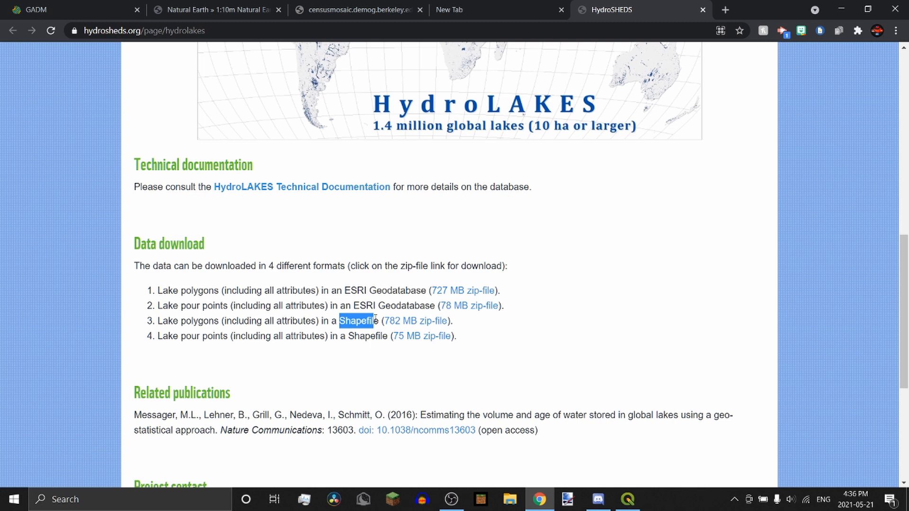
left_click_drag(345, 290, 429, 292)
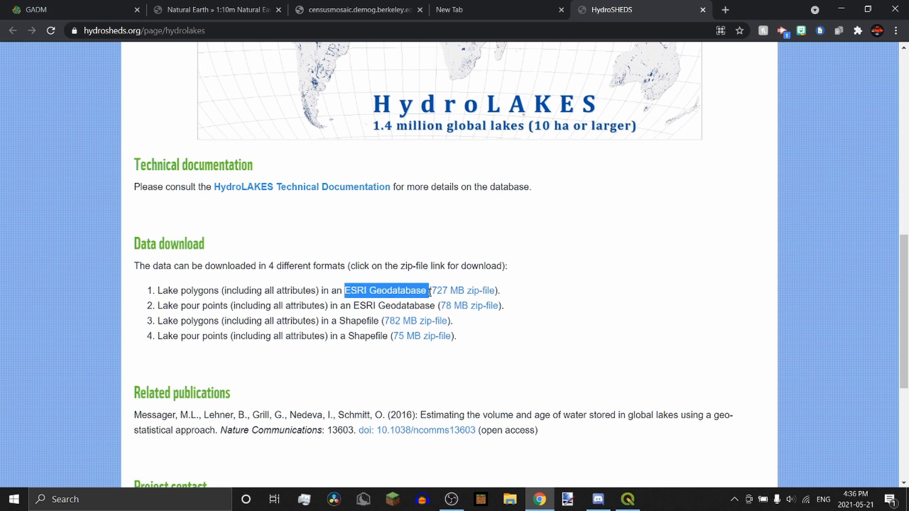
left_click(378, 321)
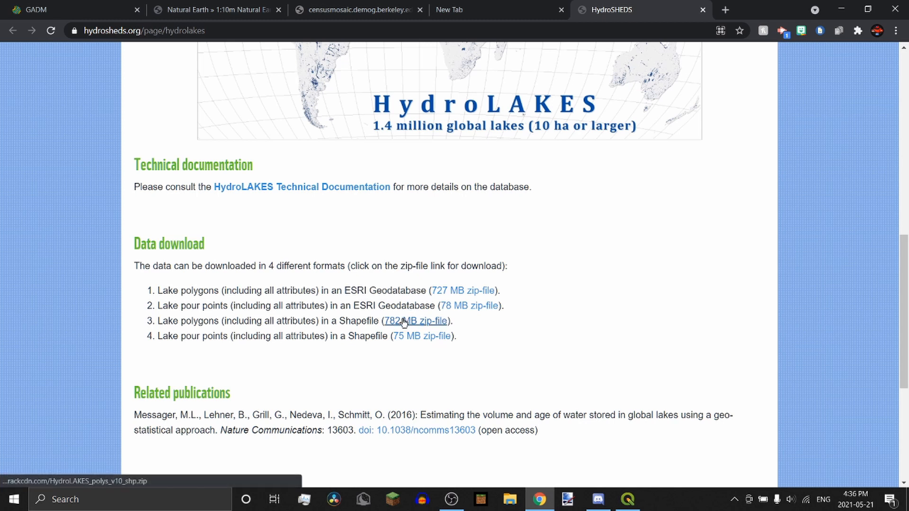
scroll(341, 337, "down", 3)
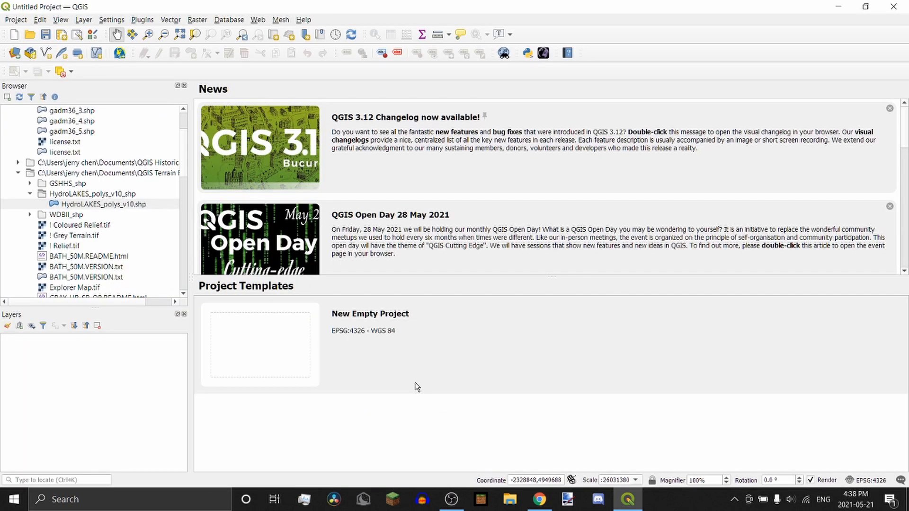
Create a new empty QGIS project and add the gadm36_0.shp country borders from the favorite QGIS Admin Borders folder
double_click(365, 349)
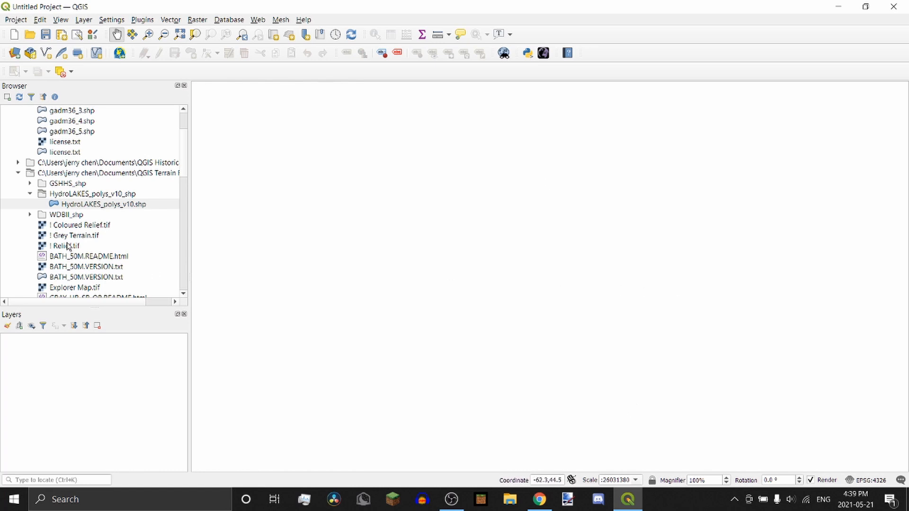
scroll(61, 220, "up", 2)
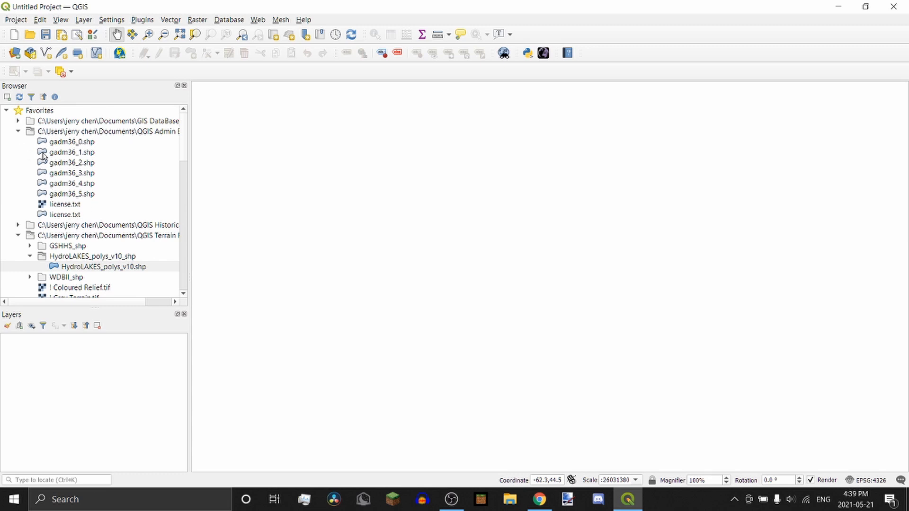
scroll(60, 148, "down", 10)
scroll(57, 176, "up", 10)
double_click(76, 142)
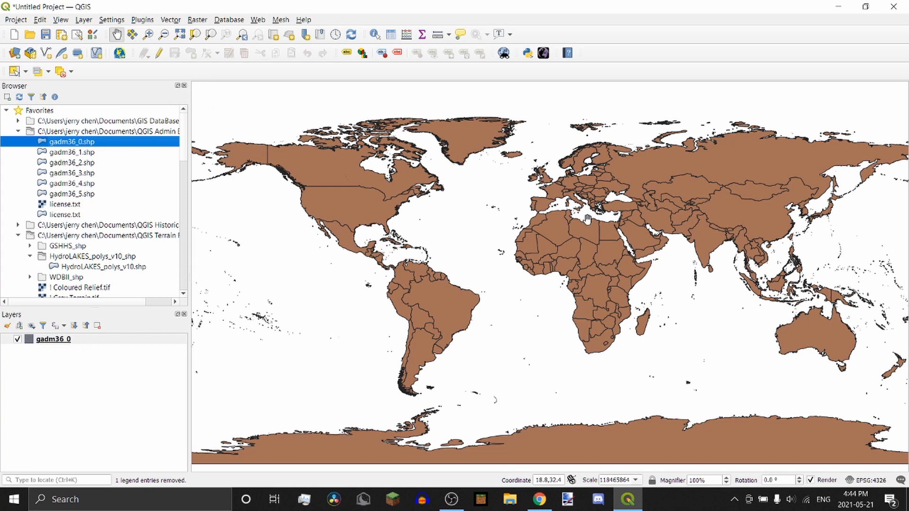
Set the project CRS to Europe_Albers_Equal_Area_Conic (ESRI:102013) with gadm36_0 hidden, and briefly show that layer to check the projection
left_click(19, 339)
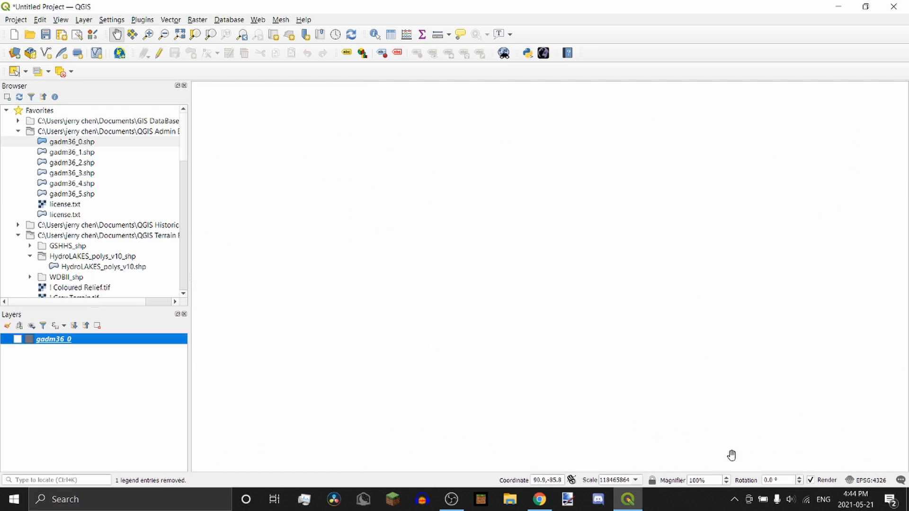
key("ctrl+shift+p")
left_click(453, 126)
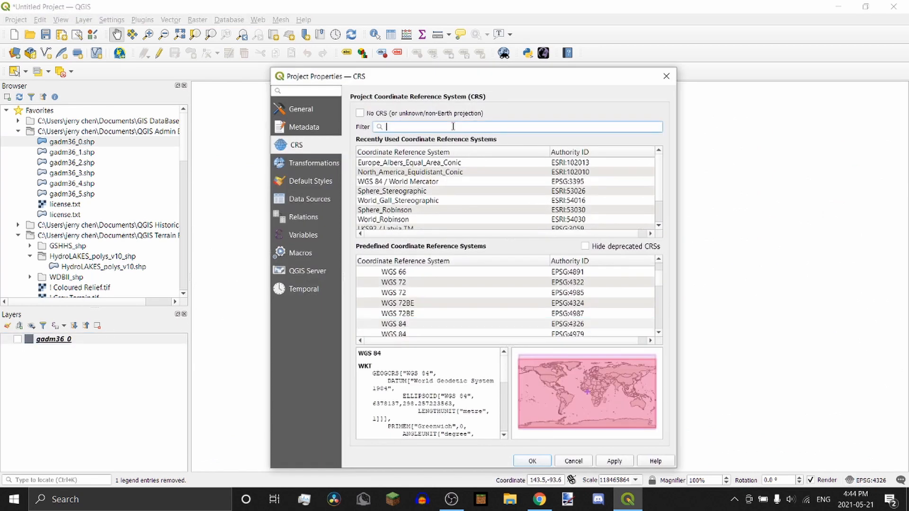
type("al")
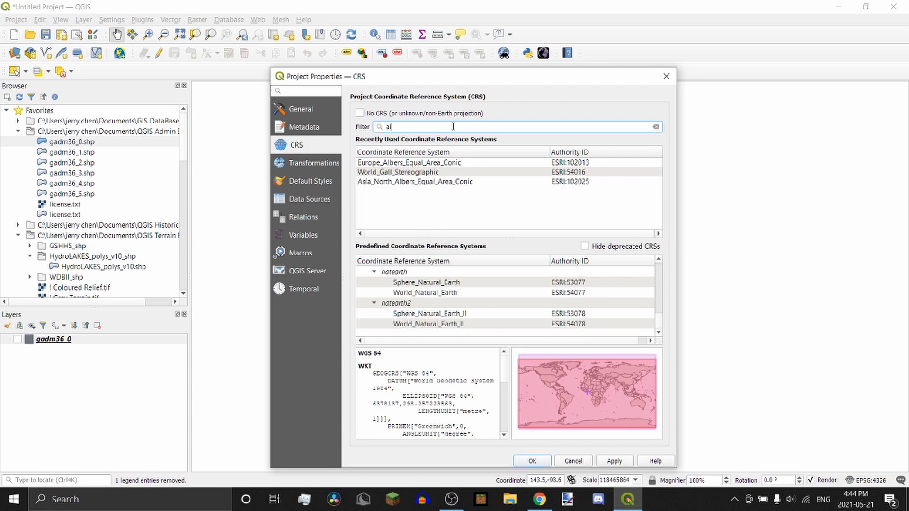
left_click(447, 163)
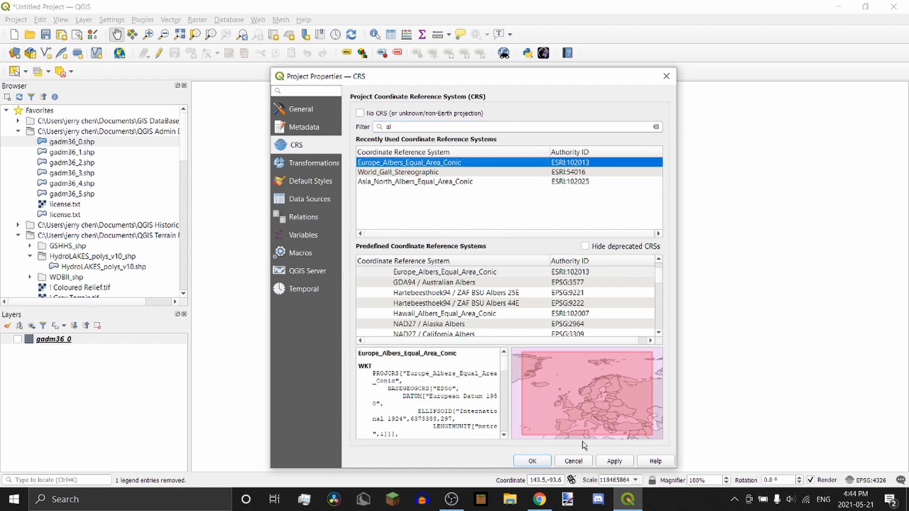
left_click(614, 462)
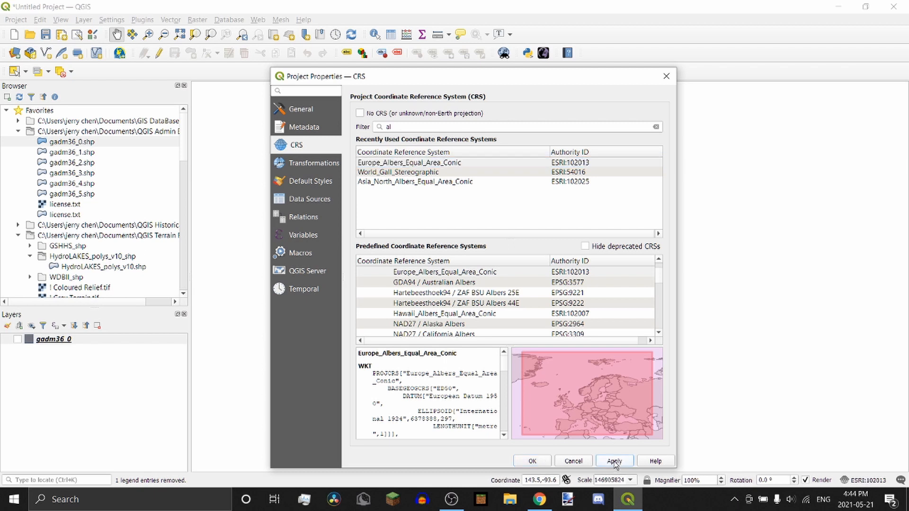
left_click(532, 462)
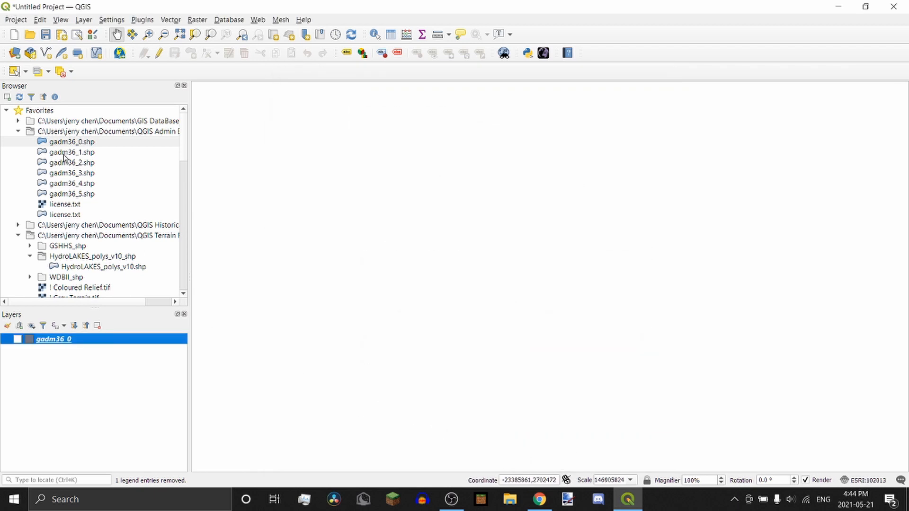
left_click(18, 339)
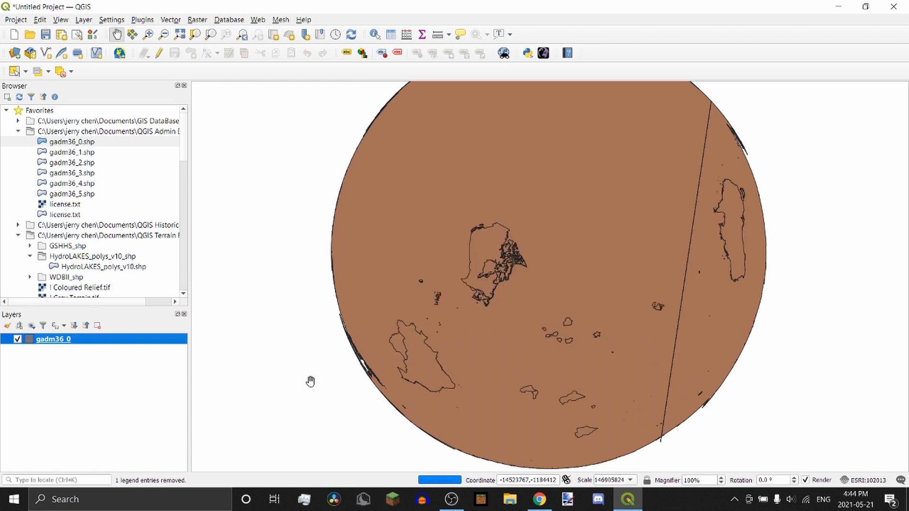
left_click(17, 339)
Add gadm36_1.shp and gadm36_5.shp to the map, compare their subdivisions over Europe, and hide gadm36_5
double_click(90, 153)
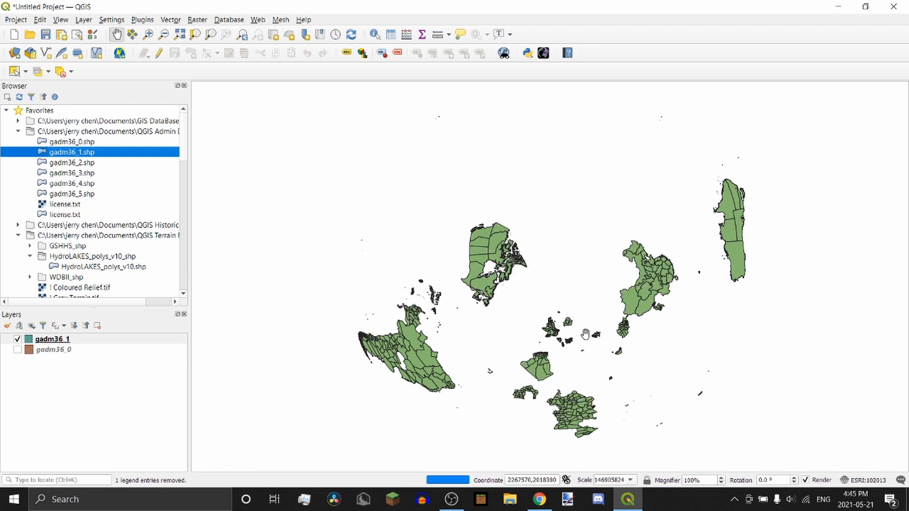
scroll(519, 326, "up", 3)
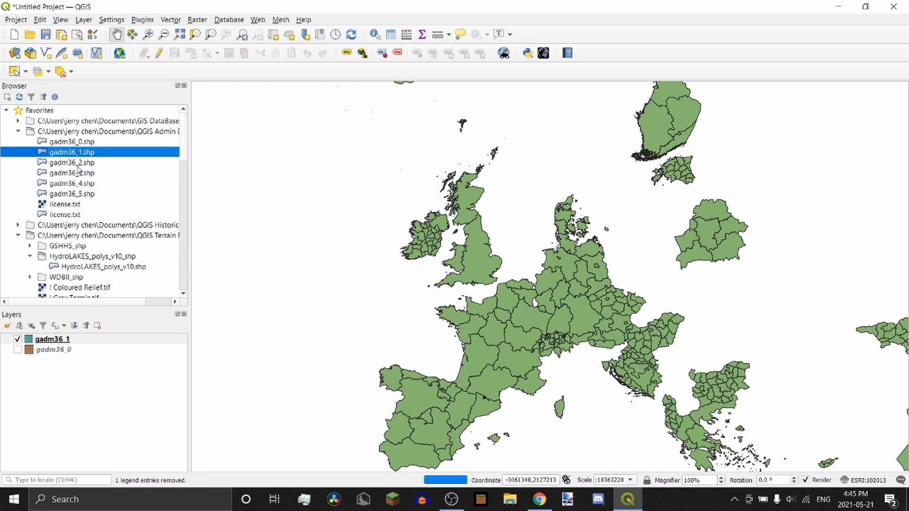
double_click(74, 194)
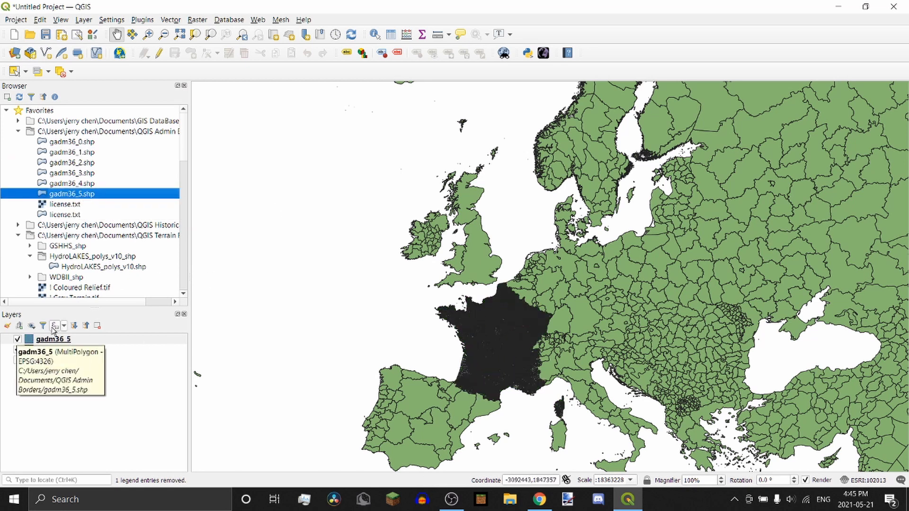
left_click(17, 339)
left_click_drag(434, 280, 555, 248)
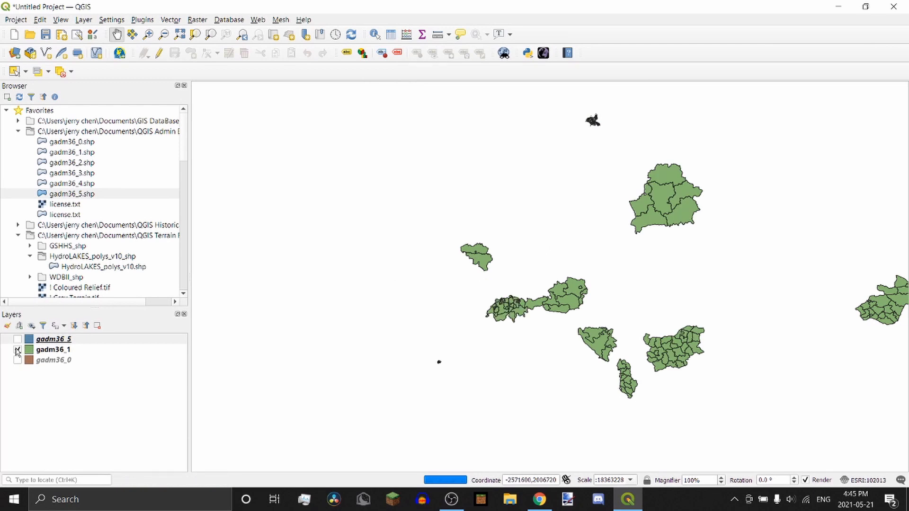
Hide gadm36_1 and remove the gadm36_5 and gadm36_1 layers from the project
left_click(17, 350)
right_click(70, 339)
left_click(139, 183)
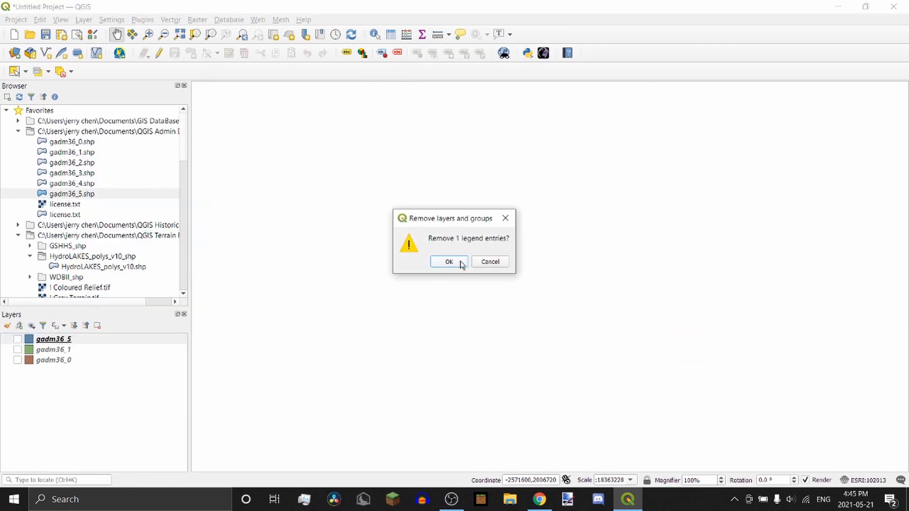
left_click(449, 262)
right_click(55, 339)
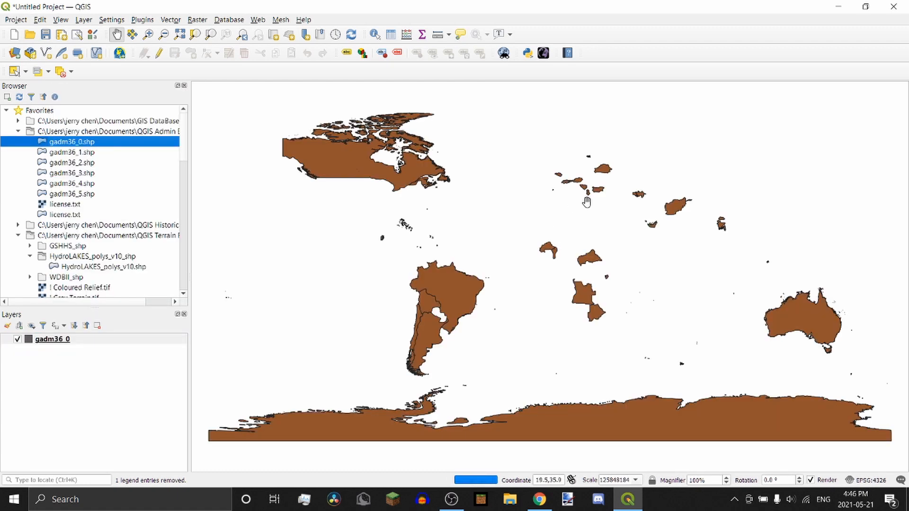
Add the HydroLAKES_polys_v10.shp lake polygons above the country borders, with Europe in view
scroll(571, 168, "up", 3)
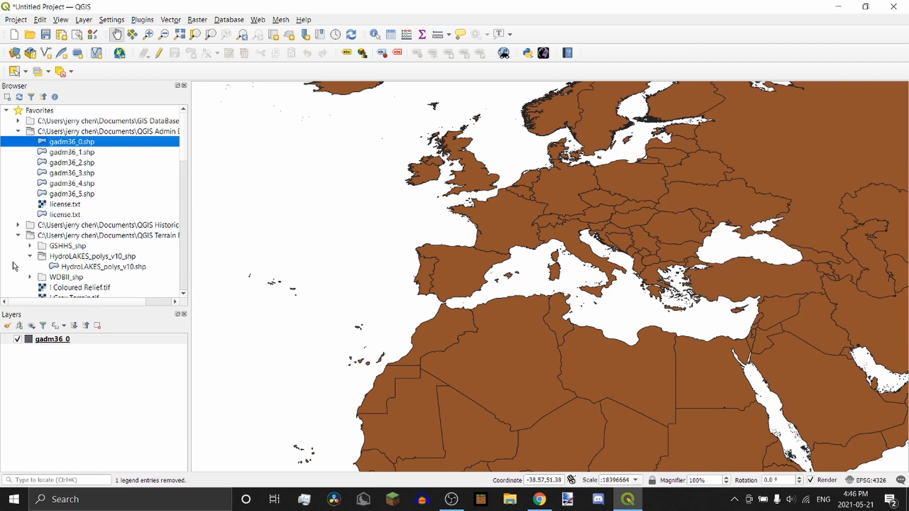
double_click(85, 267)
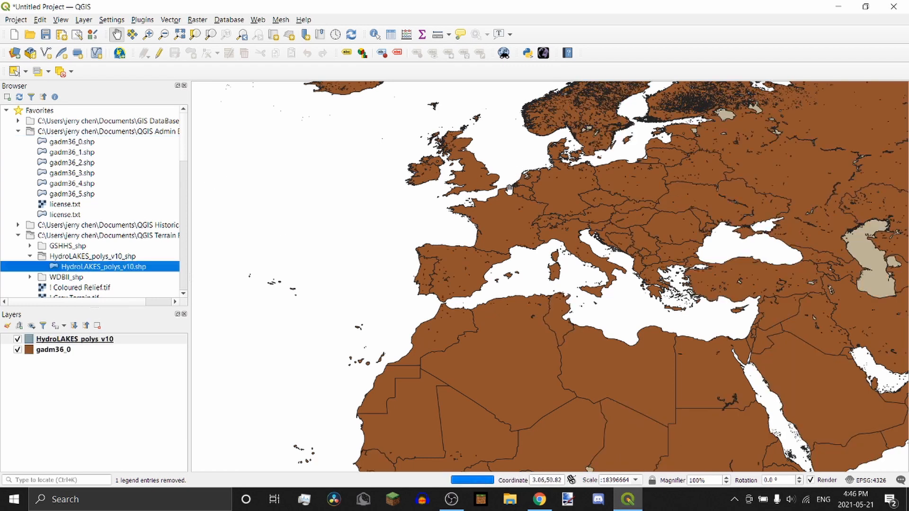
Set the stroke width of the HydroLAKES_polys_v10 layer's Simple Fill symbol to 1 pixel
left_click(95, 340)
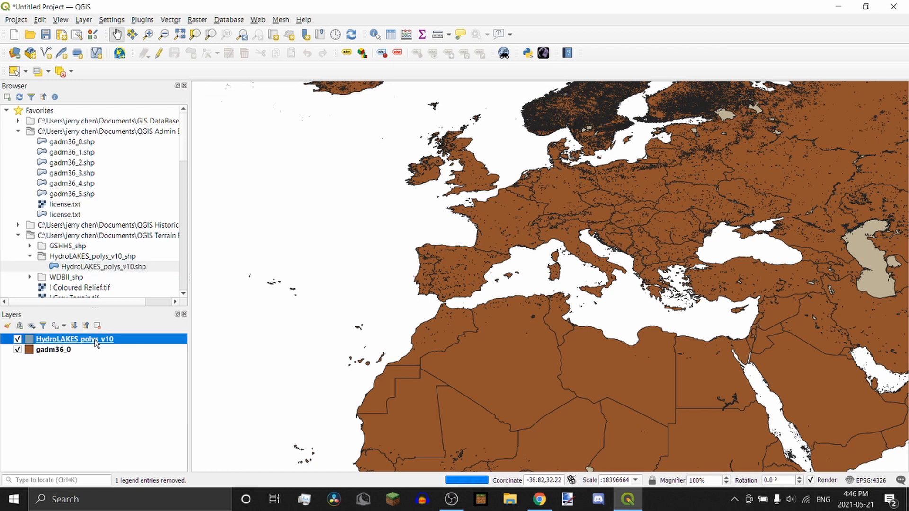
right_click(96, 340)
left_click(119, 333)
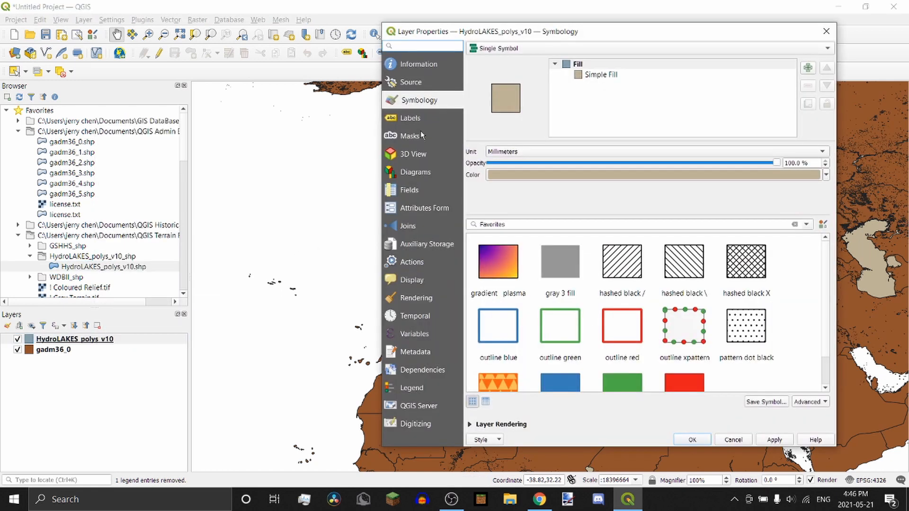
left_click(602, 75)
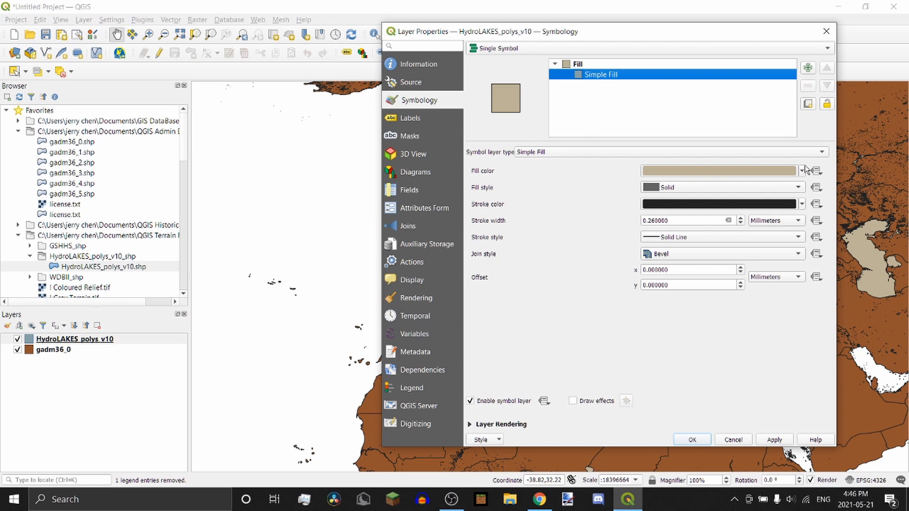
left_click(785, 221)
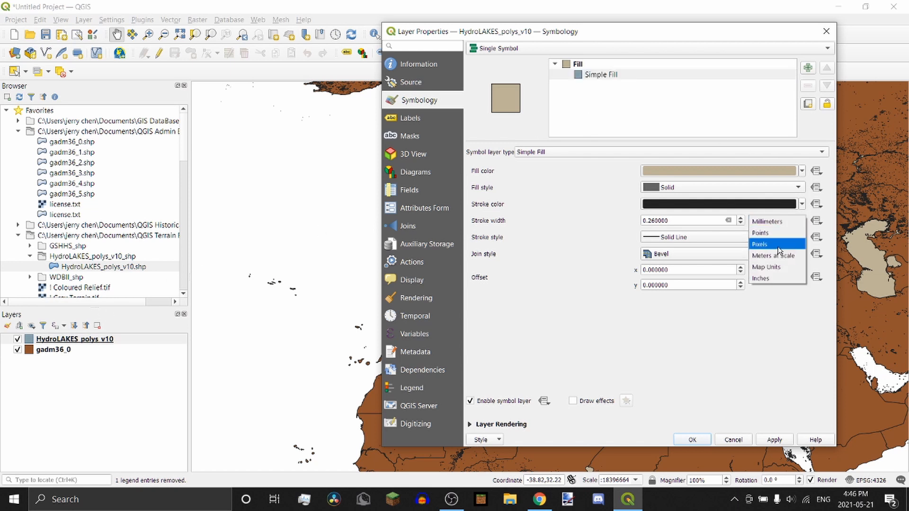
left_click(760, 244)
left_click_drag(695, 221, 596, 230)
type("1")
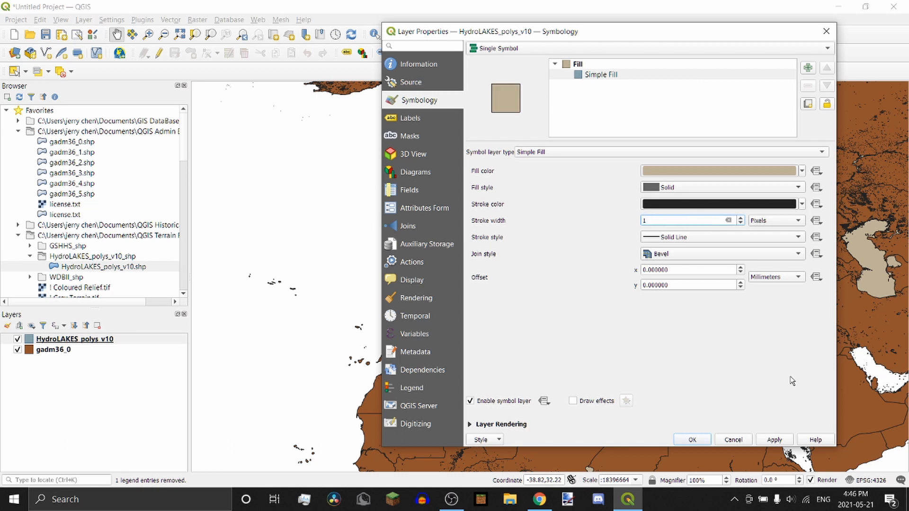
Set the stroke width of the HydroLAKES_polys_v10 lake polygons to 0 pixels and accept the layer properties
left_click(779, 443)
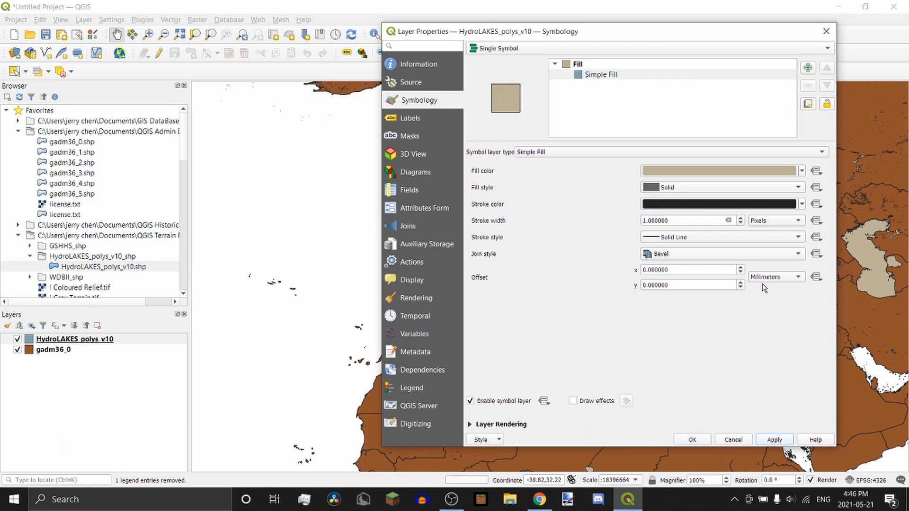
left_click_drag(700, 220, 594, 223)
type("0")
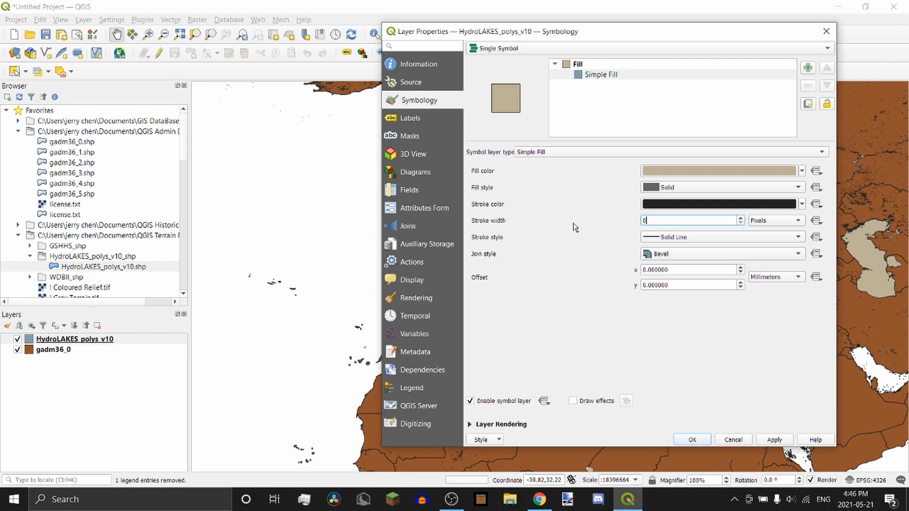
left_click(772, 440)
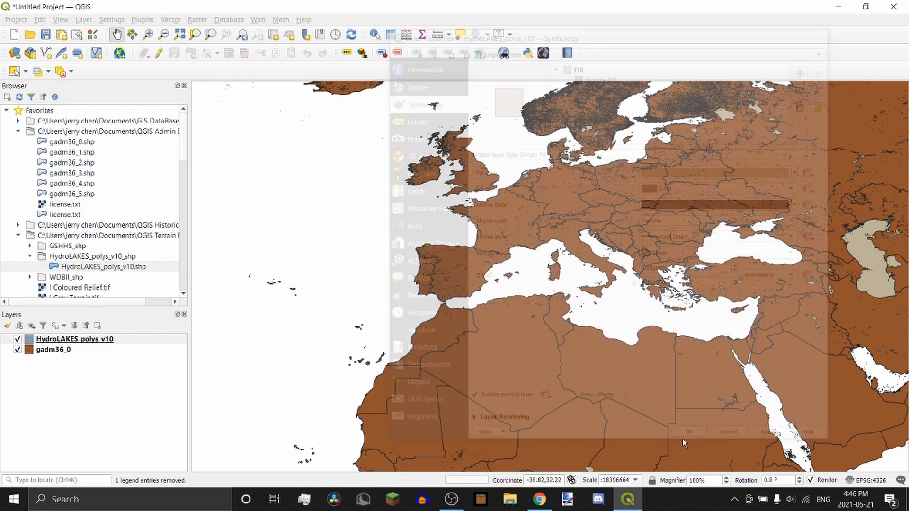
left_click(697, 440)
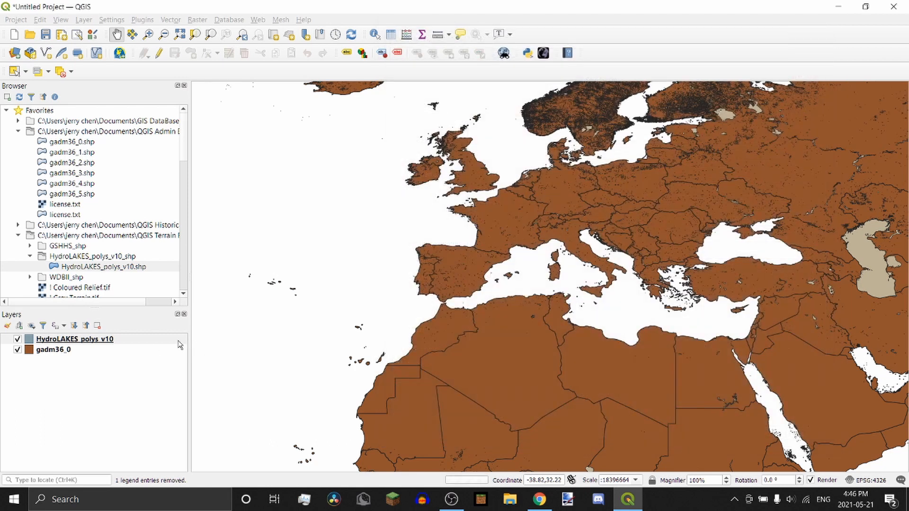
Set the stroke width of the gadm36_0 layer's Simple Fill symbol to 0 pixels and accept the layer properties
right_click(81, 349)
key("Escape")
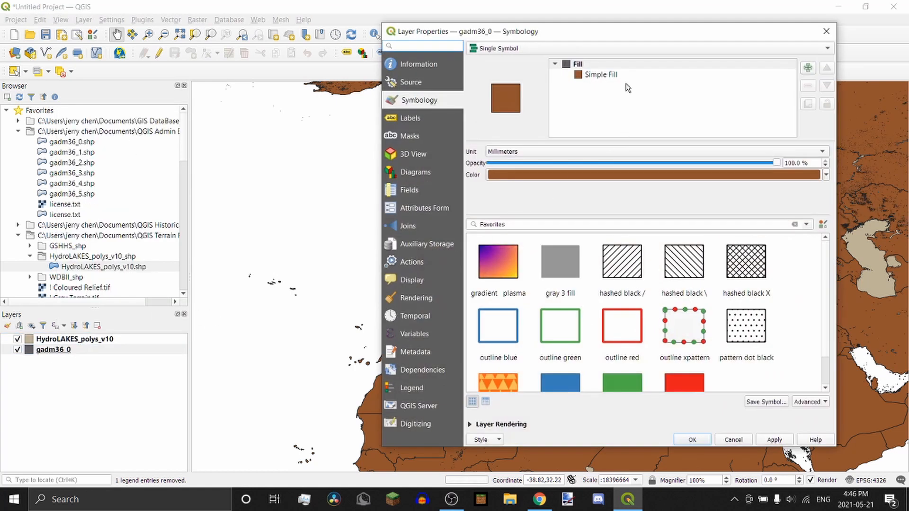
left_click(625, 75)
left_click(760, 221)
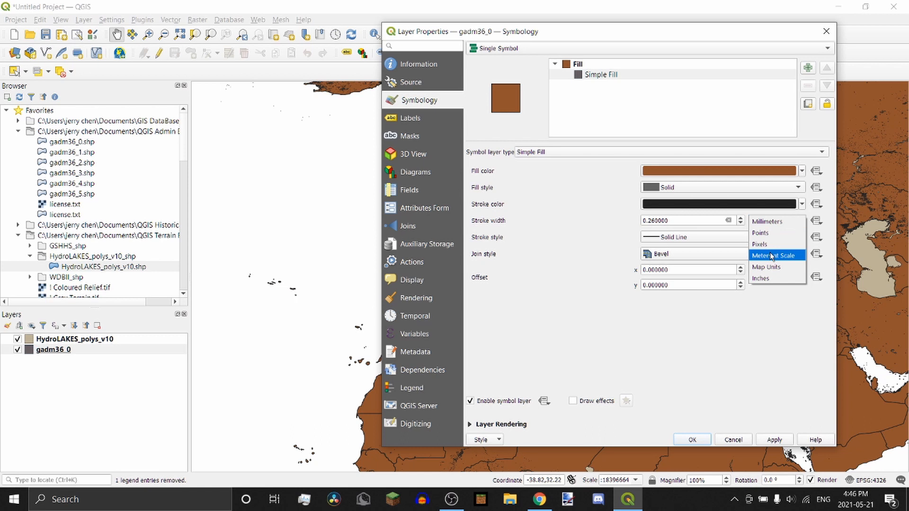
left_click(771, 255)
left_click_drag(677, 220, 580, 217)
type("1")
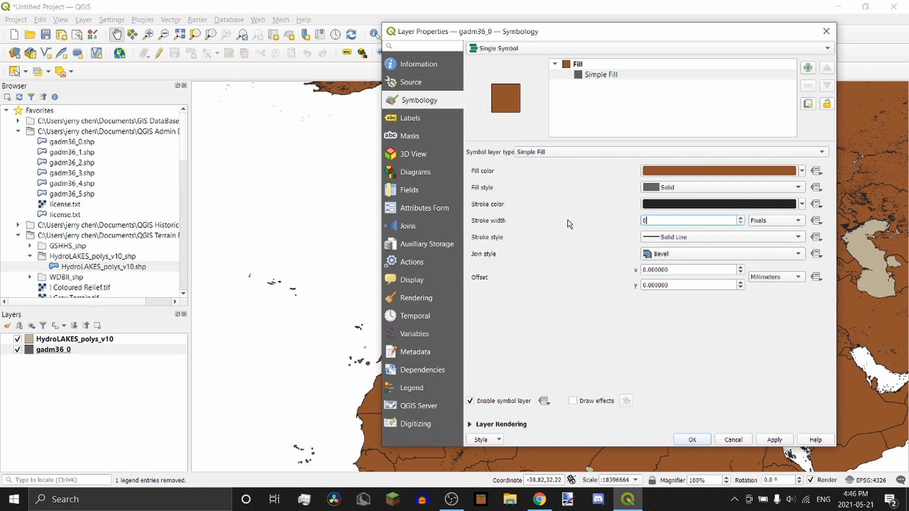
left_click(775, 441)
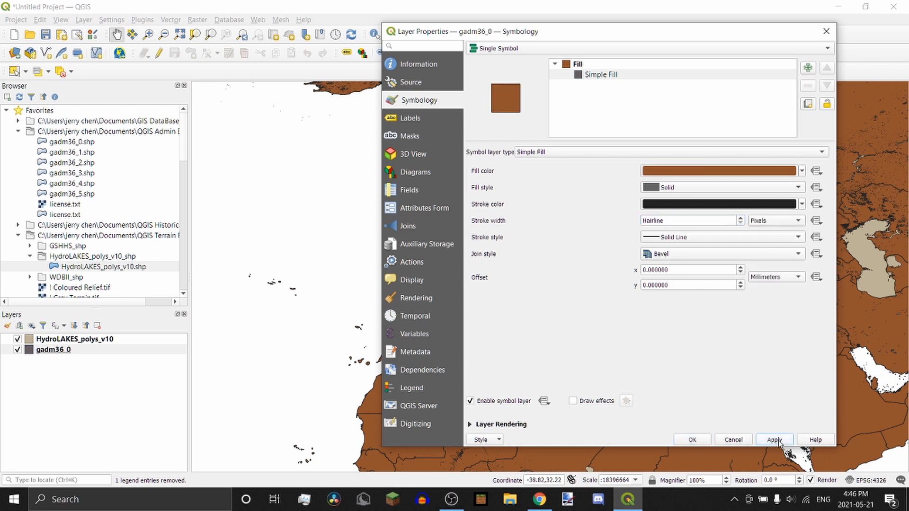
left_click(692, 439)
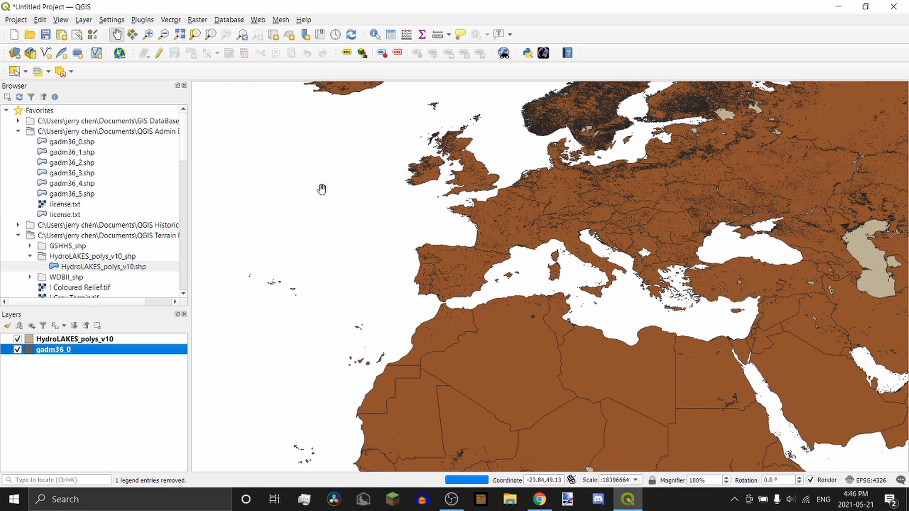
Add the Natural Earth ne_10m_graticules_10.shp grid lines to the map of Europe
left_click_drag(559, 217, 408, 297)
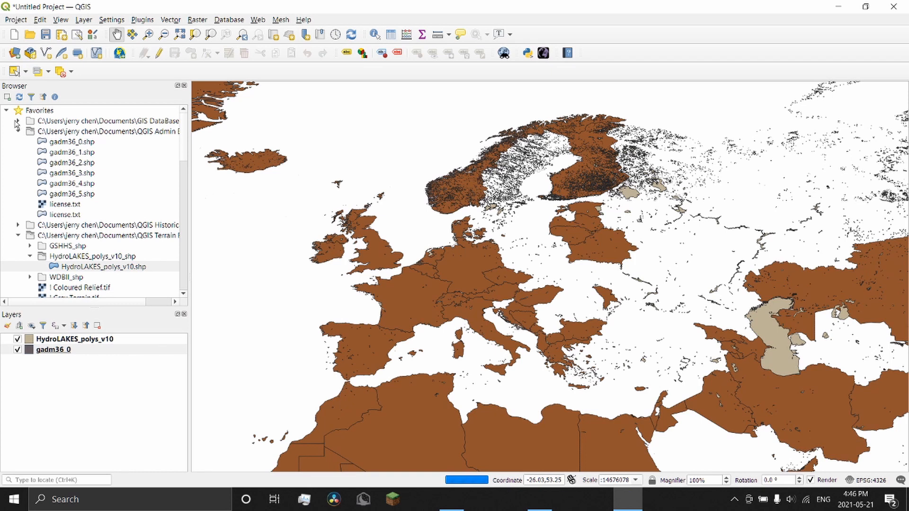
scroll(97, 195, "down", 5)
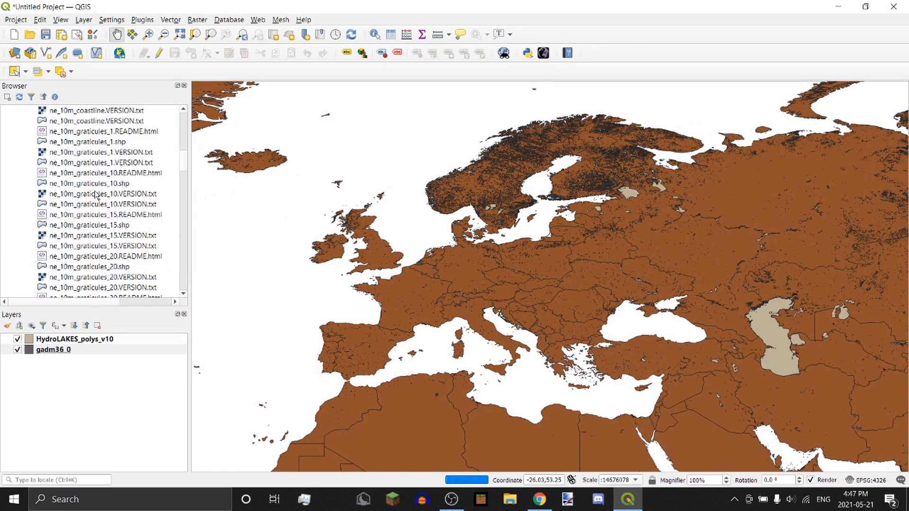
scroll(97, 195, "down", 1)
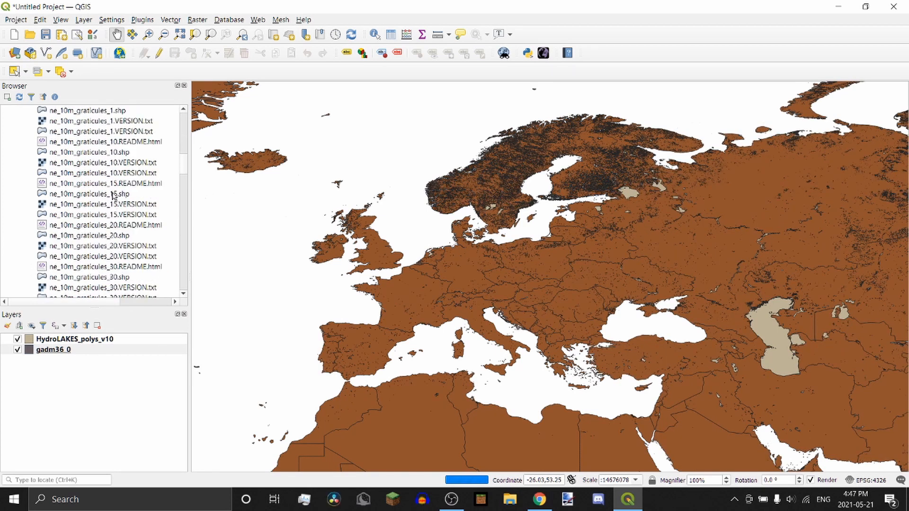
left_click(117, 154)
double_click(118, 155)
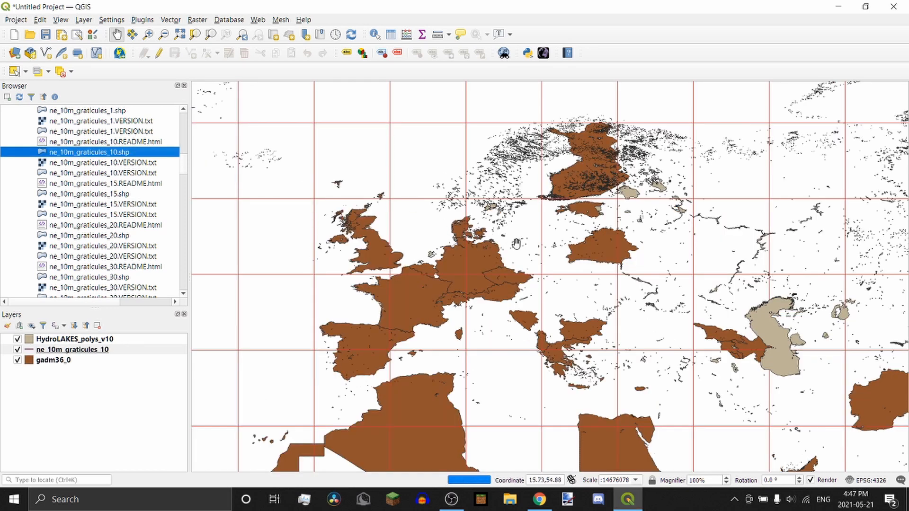
Hide the ne_10m_graticules_10 layer and remove it from the project
left_click(18, 350)
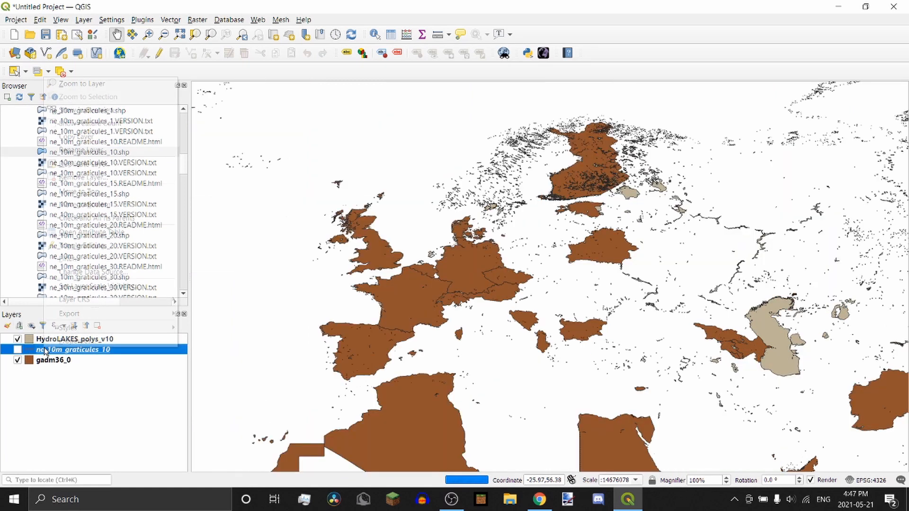
right_click(45, 349)
mouse_move(84, 334)
left_click(80, 177)
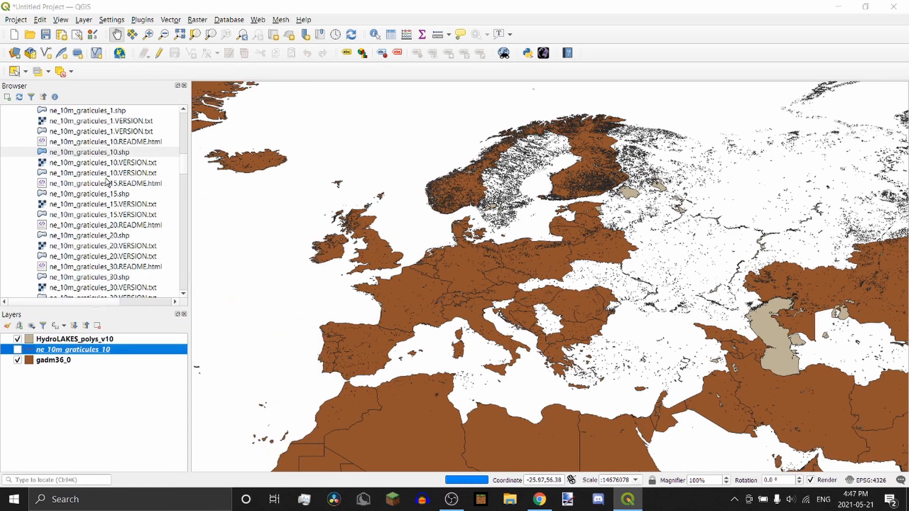
left_click(452, 262)
Add the Natural Earth ne_10m_populated_places.shp city points above the lakes and country borders
scroll(142, 220, "down", 6)
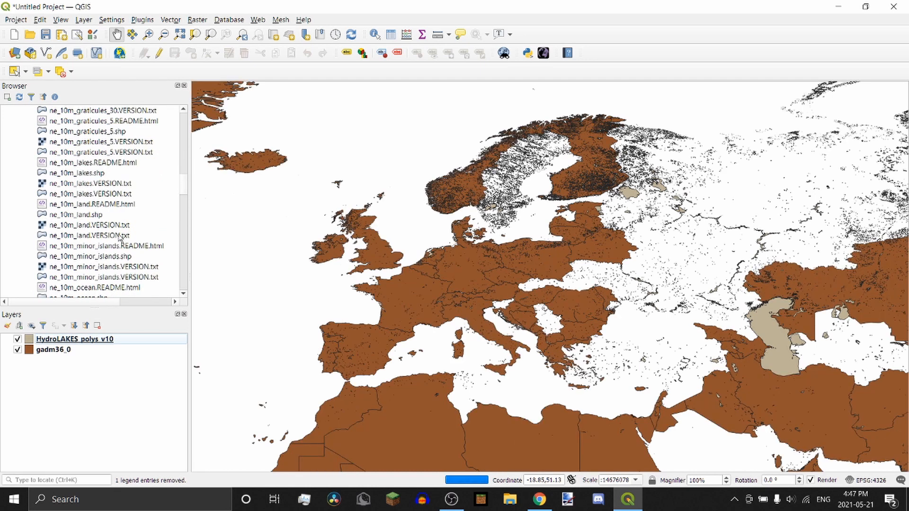
scroll(121, 235, "down", 3)
scroll(118, 238, "down", 3)
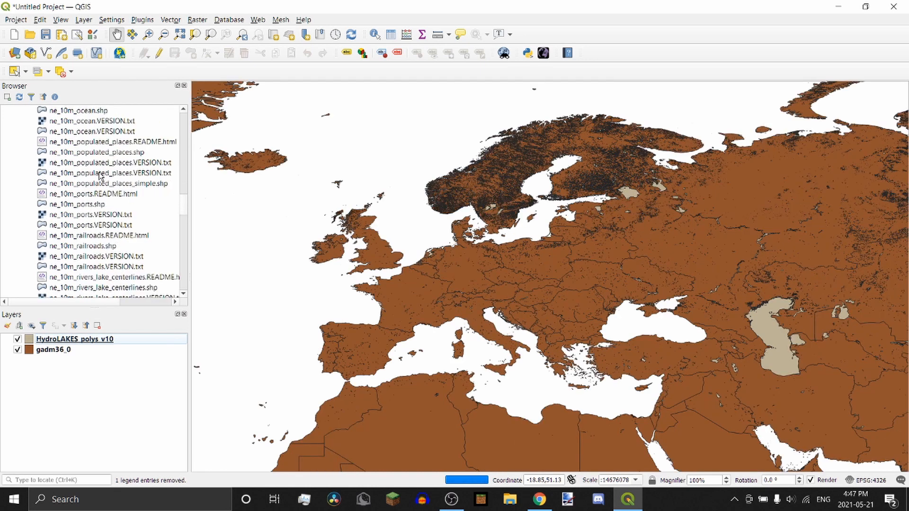
double_click(95, 152)
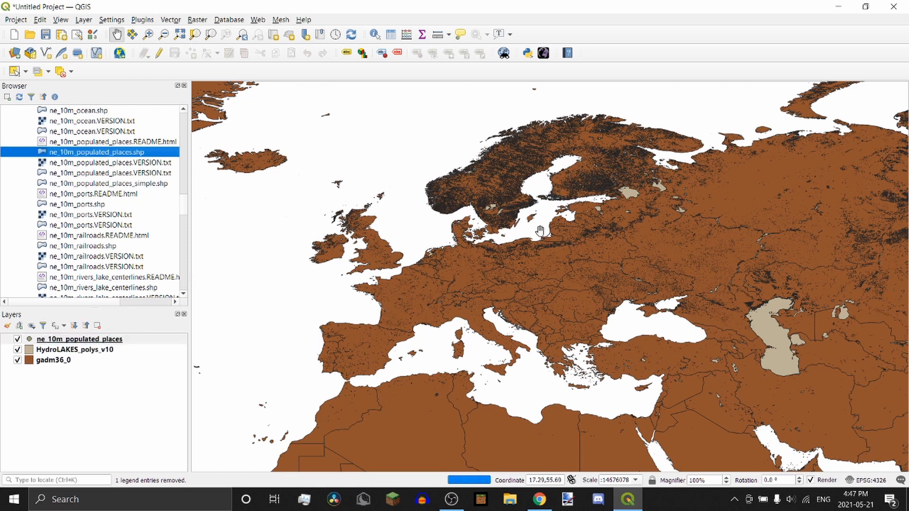
Turn on single labels using the NAME field for the ne_10m_populated_places layer and apply them
right_click(76, 339)
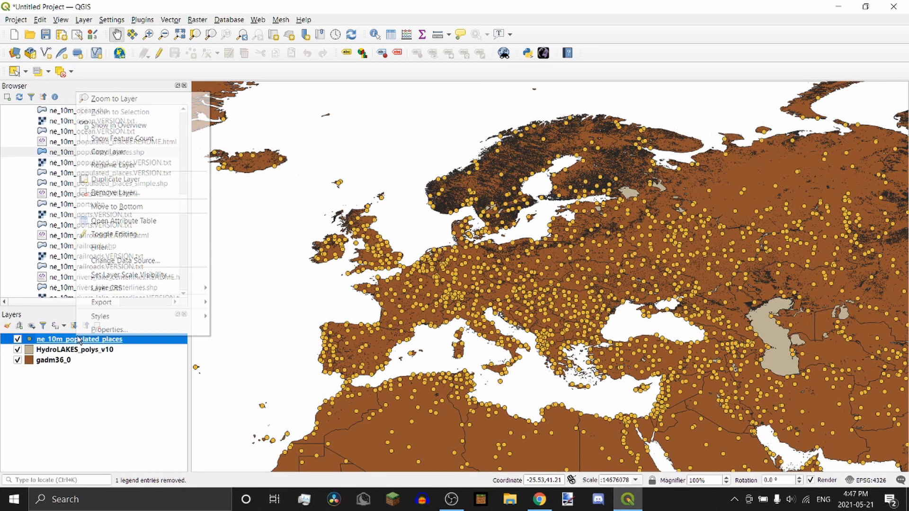
left_click(141, 329)
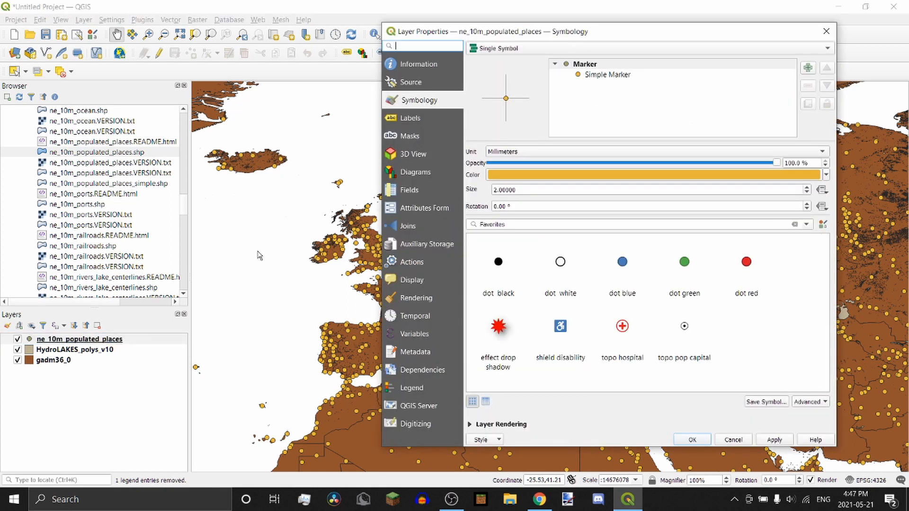
left_click(431, 120)
left_click(581, 49)
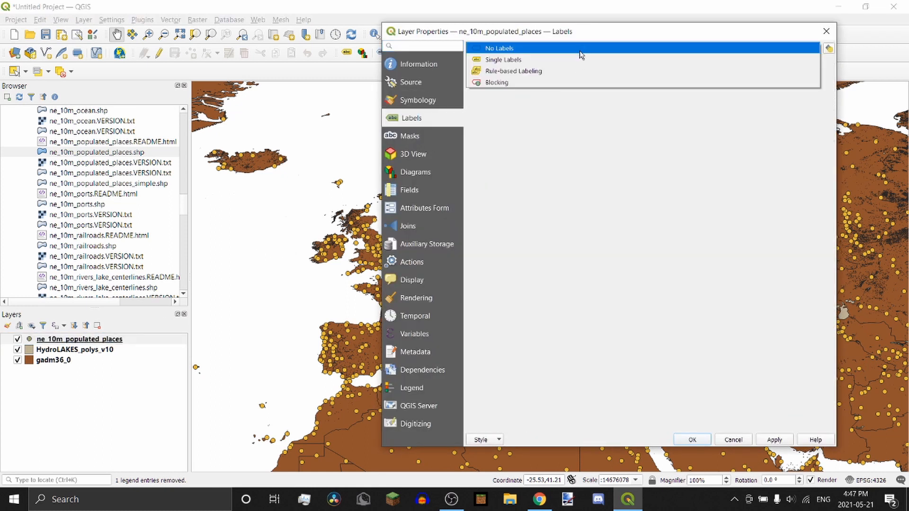
left_click(564, 86)
left_click(774, 439)
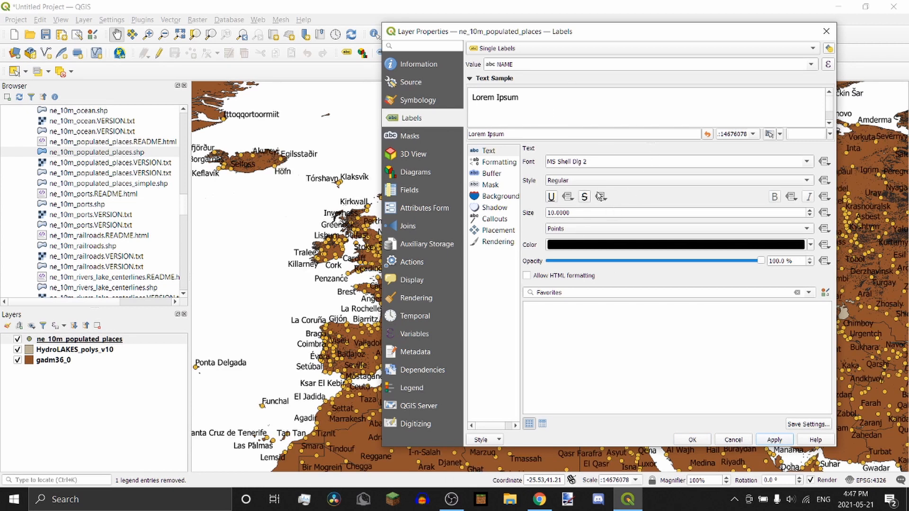
Set the text size of the populated places labels to 50 pixels
left_click_drag(571, 213, 533, 210)
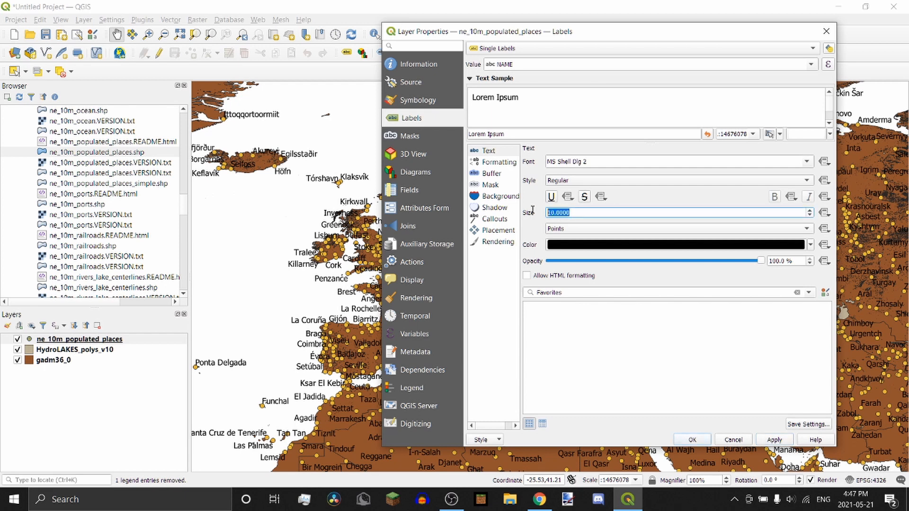
left_click(562, 228)
left_click(571, 240)
left_click_drag(564, 213, 468, 217)
type("0")
type("5")
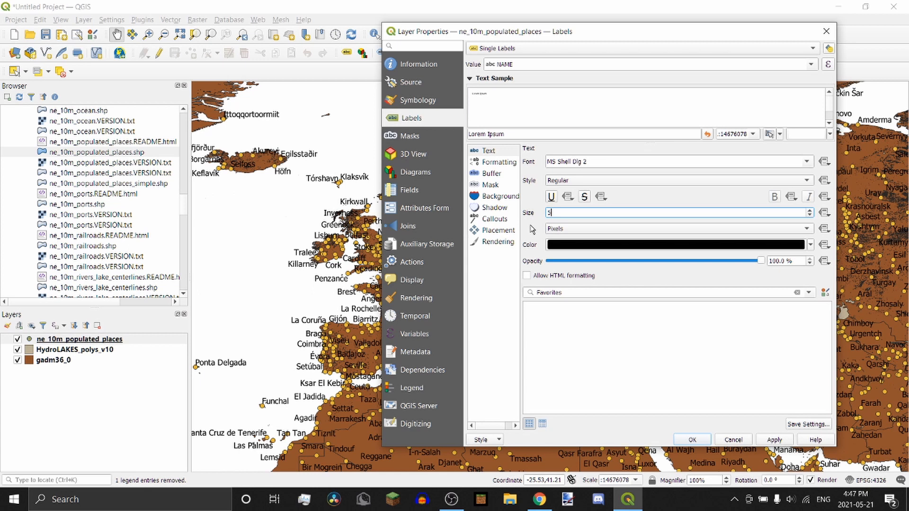
type("0")
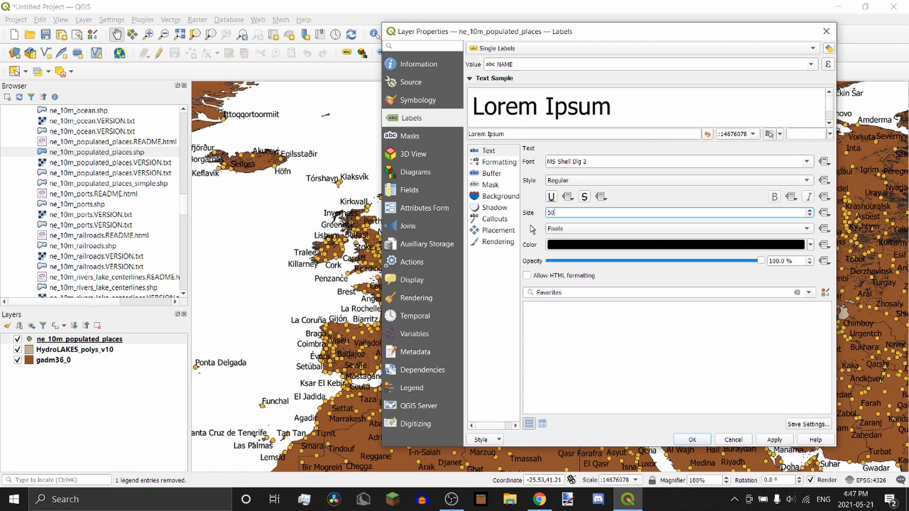
Change the populated places label font to Times New Roman and apply the label settings
left_click(601, 183)
left_click(605, 166)
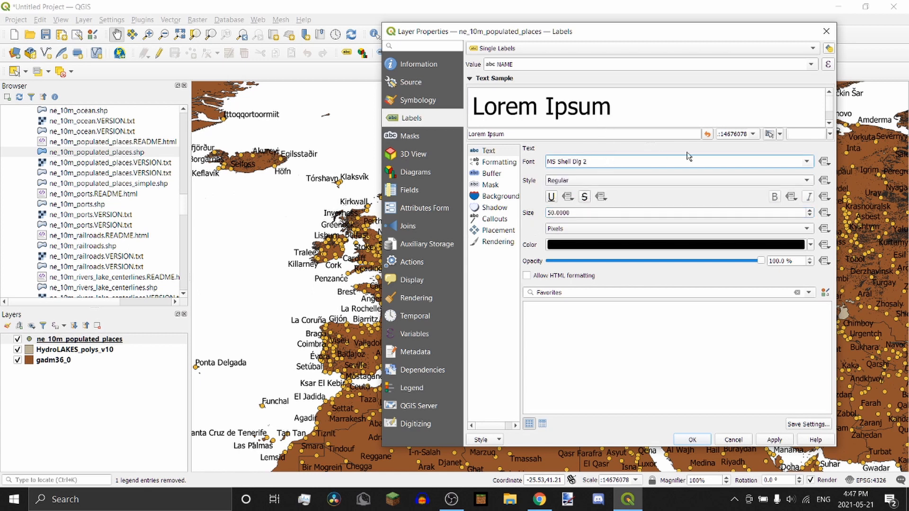
left_click(807, 163)
left_click(807, 163)
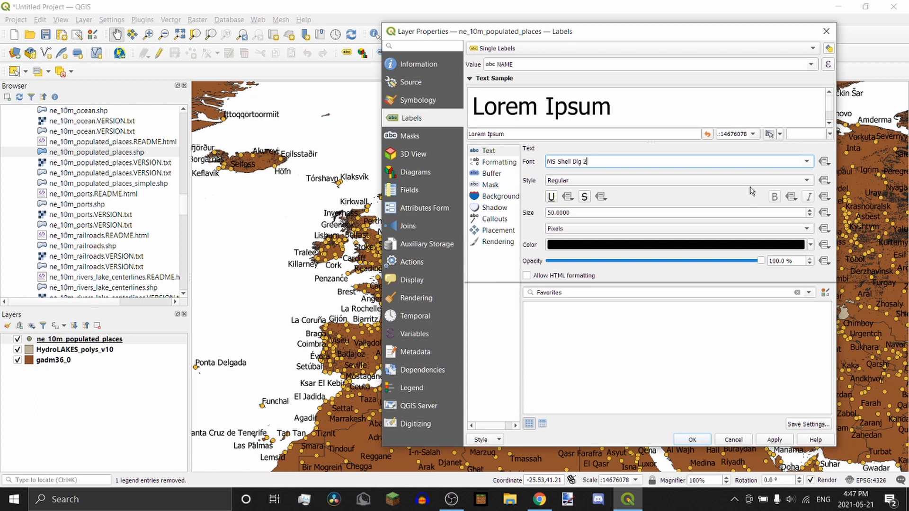
left_click(807, 162)
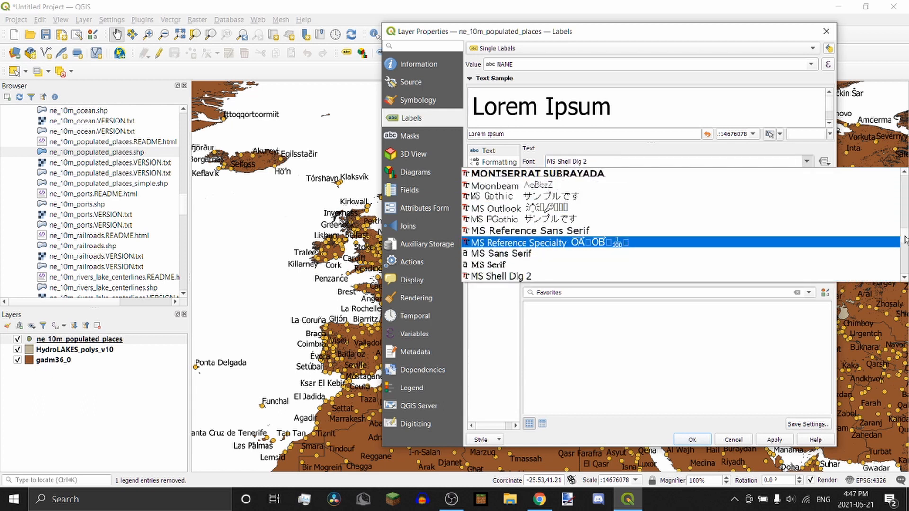
scroll(905, 240, "up", 1)
left_click_drag(905, 256, 905, 274)
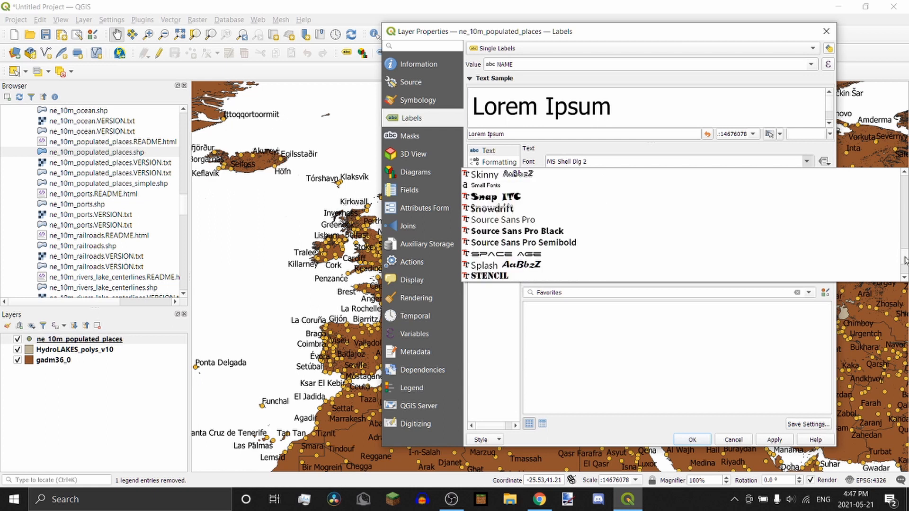
scroll(549, 239, "down", 3)
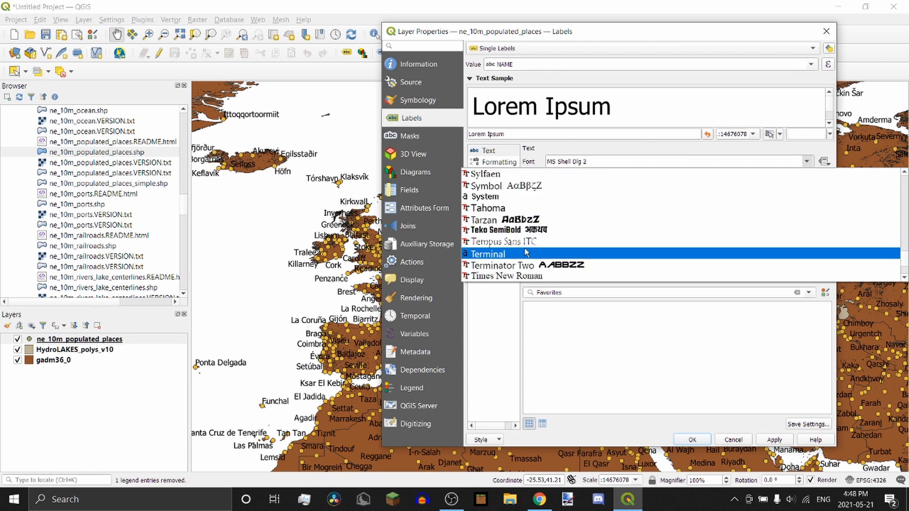
left_click(522, 278)
left_click(775, 440)
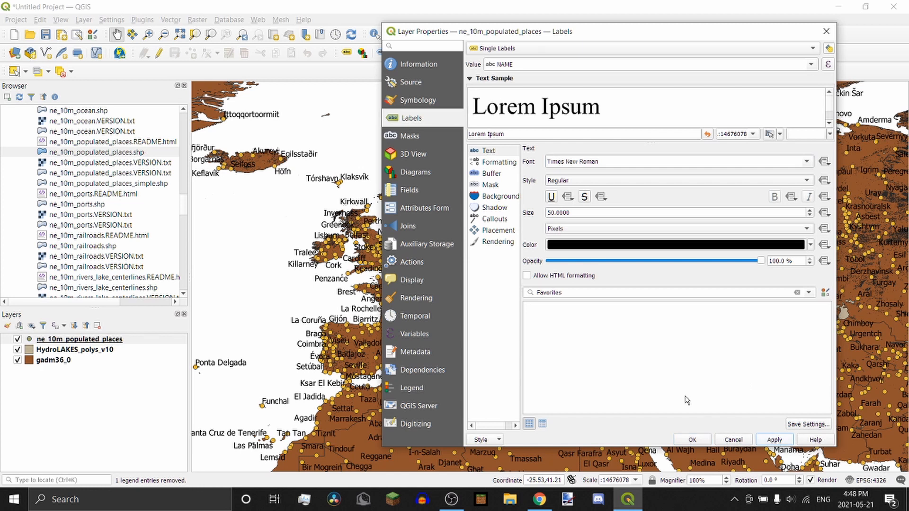
Set the ne_10m_populated_places simple marker size to 30 pixels, apply the symbology and close the layer properties
left_click(423, 102)
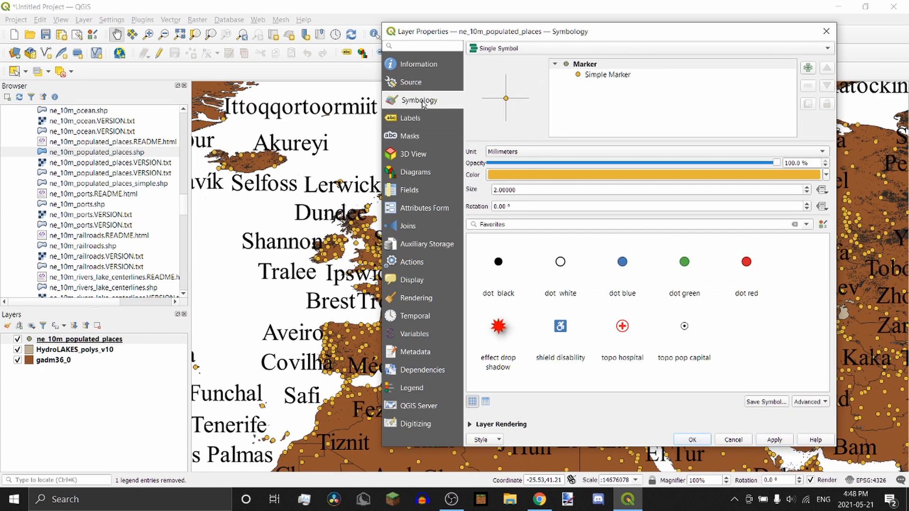
left_click(642, 78)
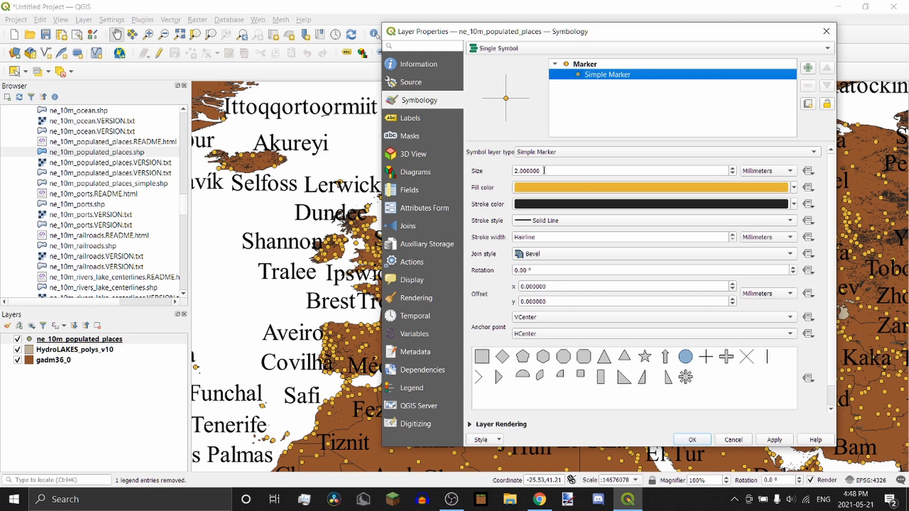
left_click(742, 170)
left_click(770, 196)
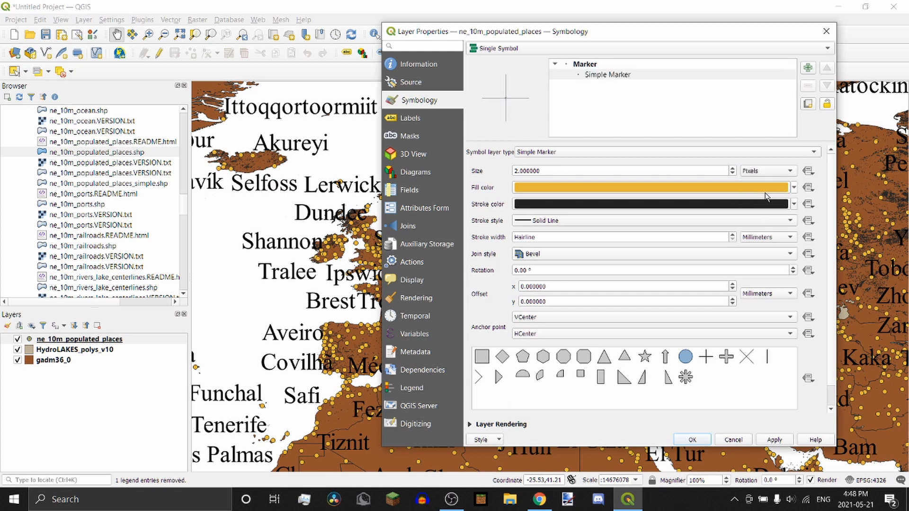
double_click(553, 169)
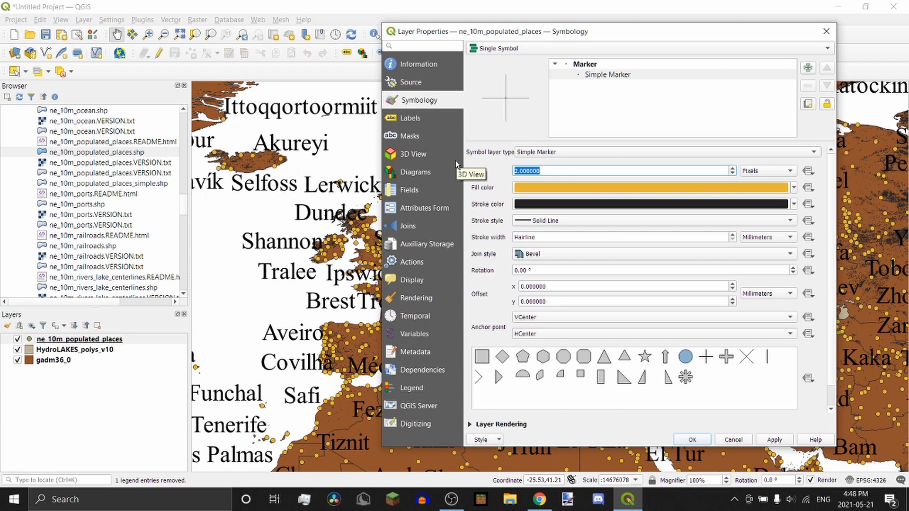
type("30")
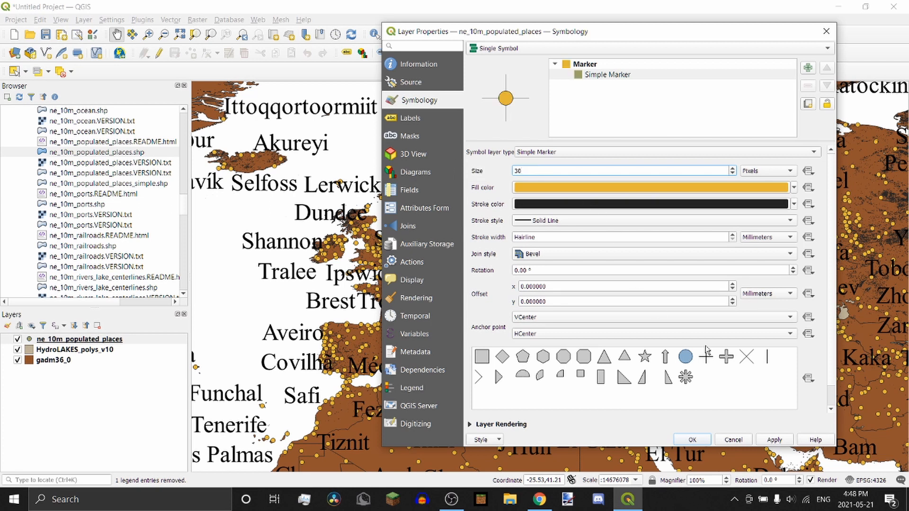
left_click(772, 440)
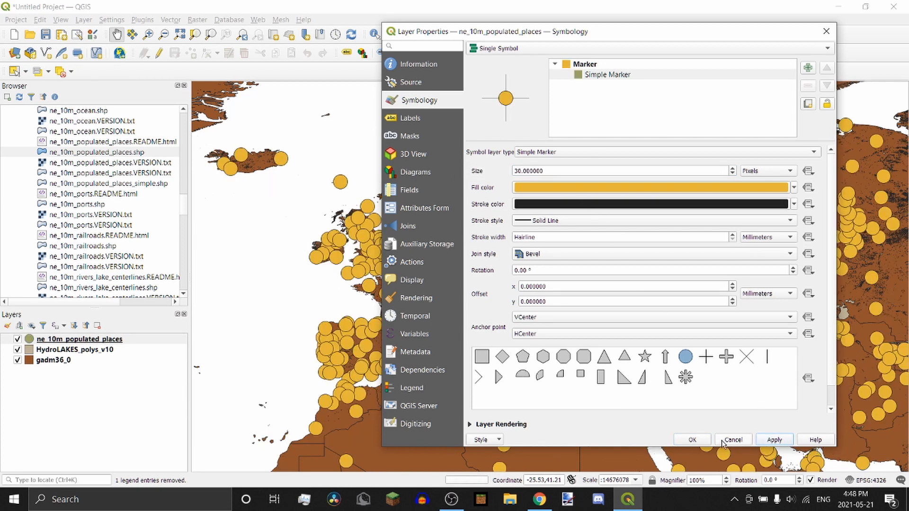
left_click(694, 440)
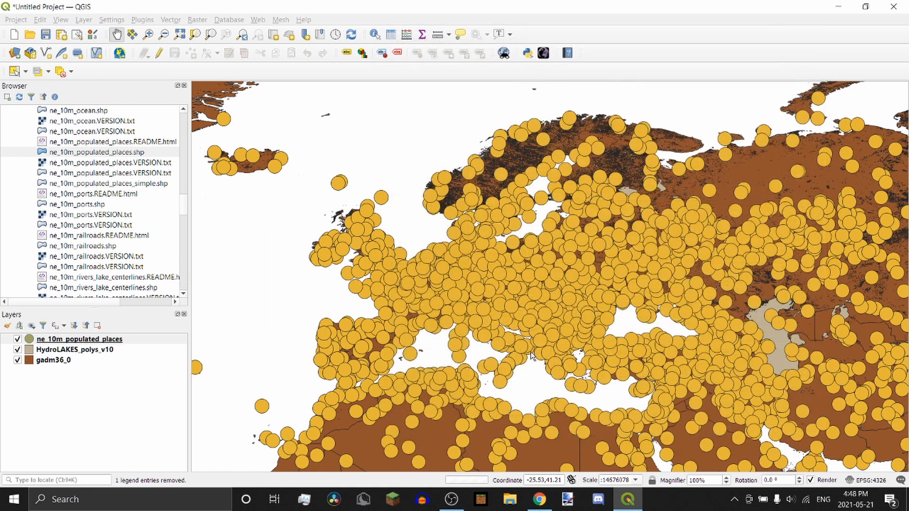
Hide the ne_10m_populated_places layer and frame the map on Greece and Turkey
left_click(17, 339)
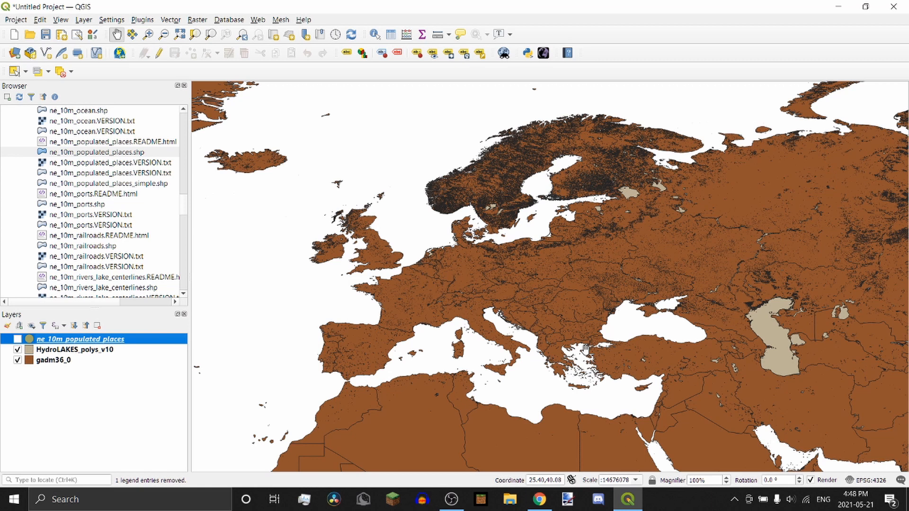
left_click_drag(558, 347, 428, 276)
scroll(427, 277, "up", 2)
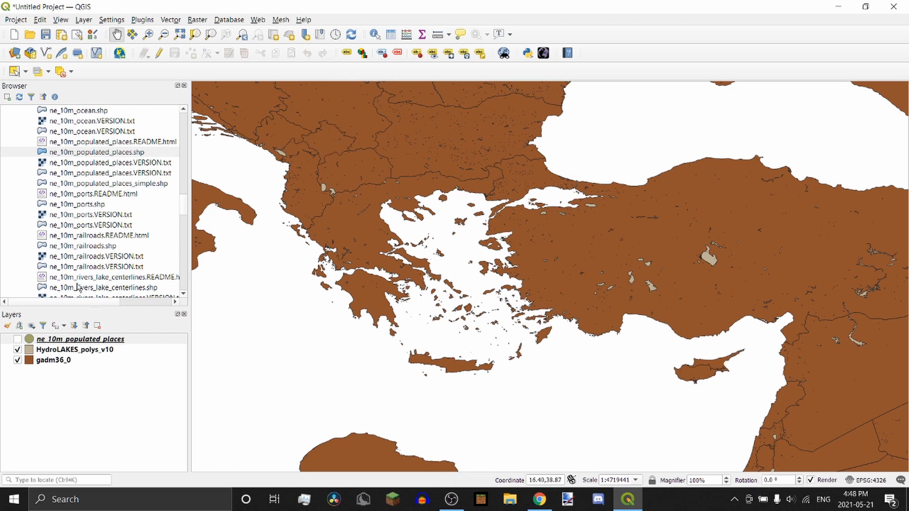
Collapse the opened favorite folders in the browser and expand the XYZ Tiles connections
scroll(82, 281, "up", 15)
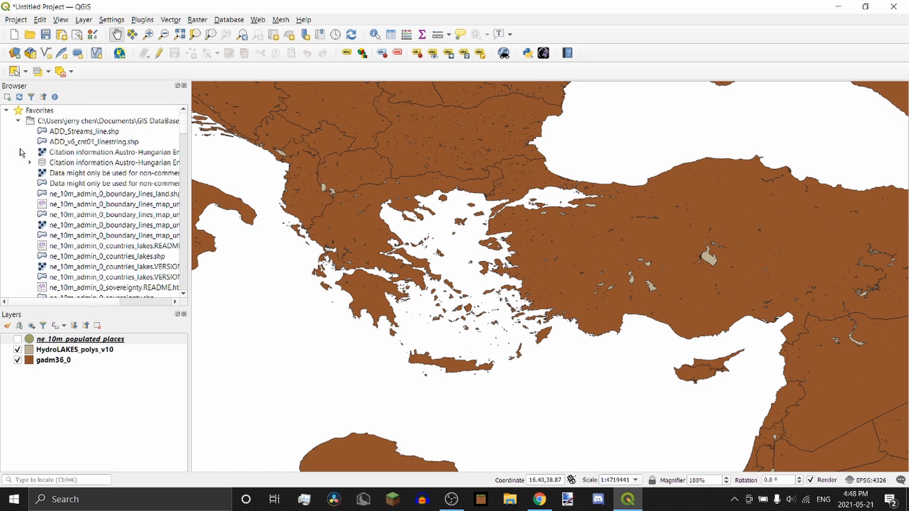
left_click(18, 121)
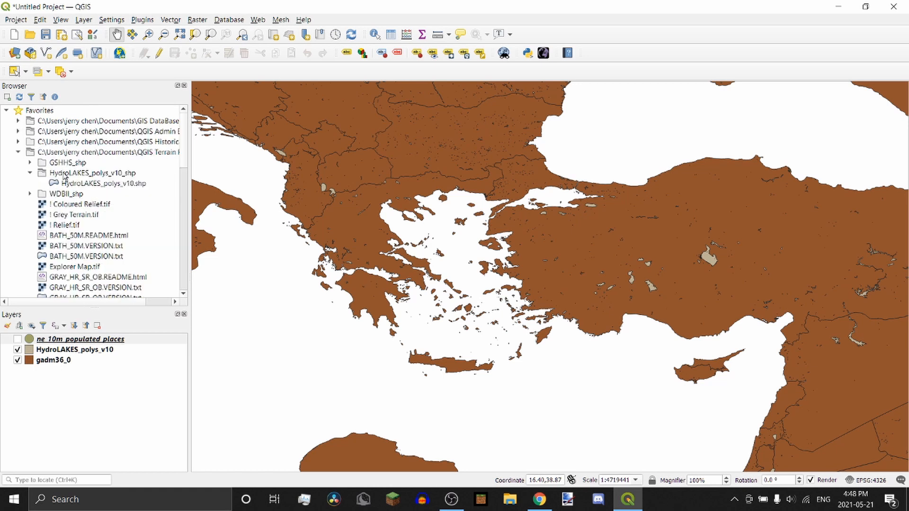
left_click(18, 152)
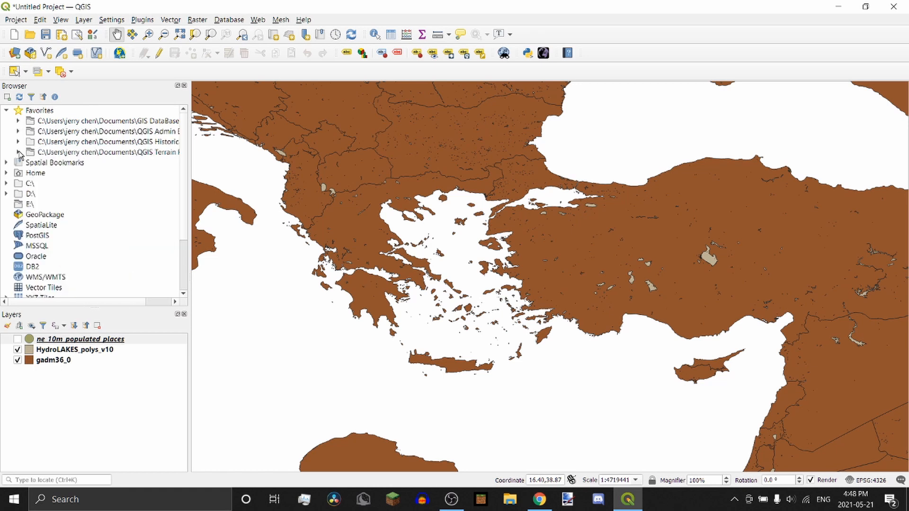
scroll(20, 156, "down", 2)
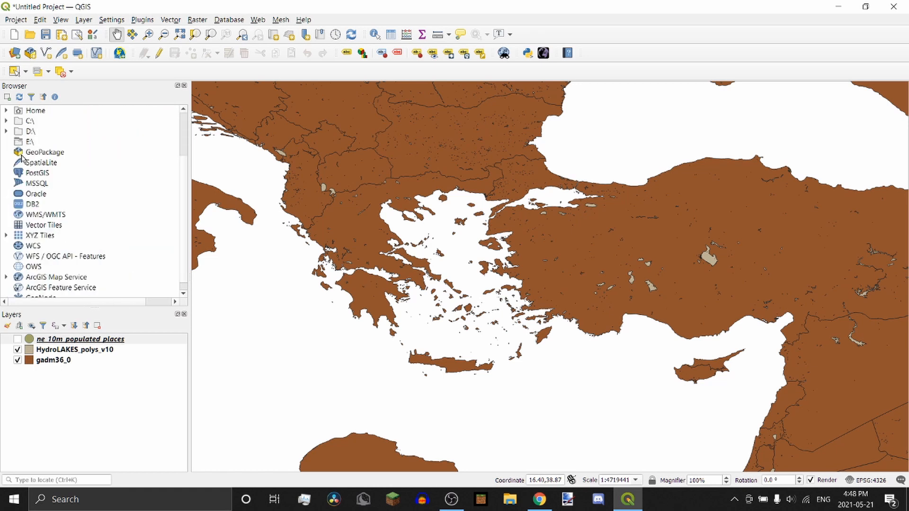
left_click(7, 236)
scroll(53, 228, "down", 2)
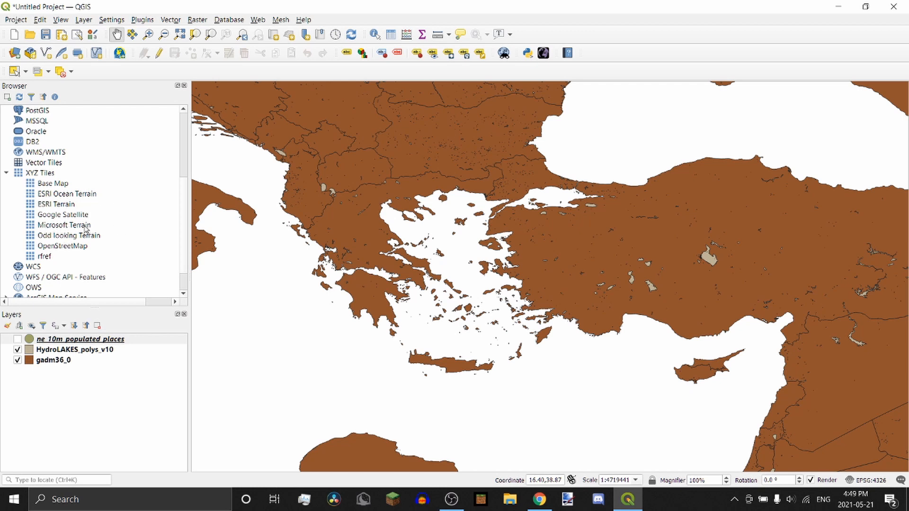
Add the Google Satellite XYZ tiles to the map as a layer, and hide that layer
left_click(69, 196)
left_click(69, 216)
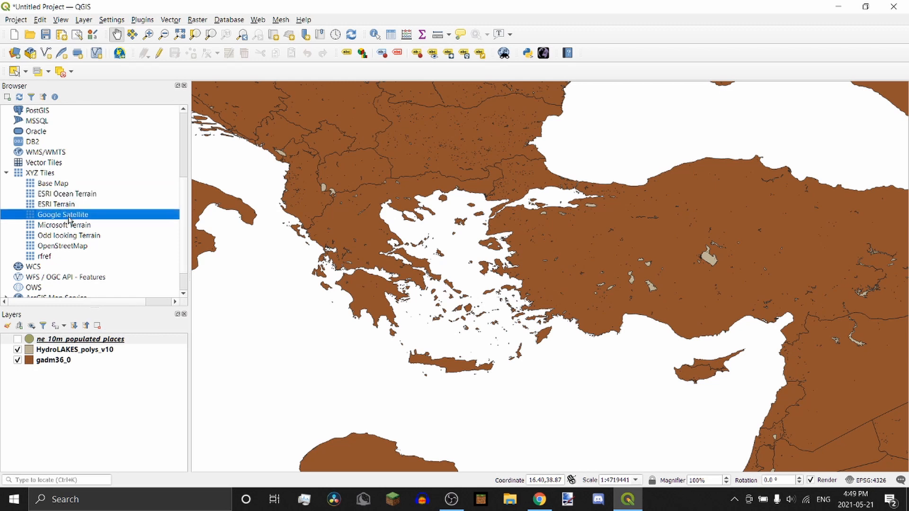
left_click_drag(69, 221, 389, 300)
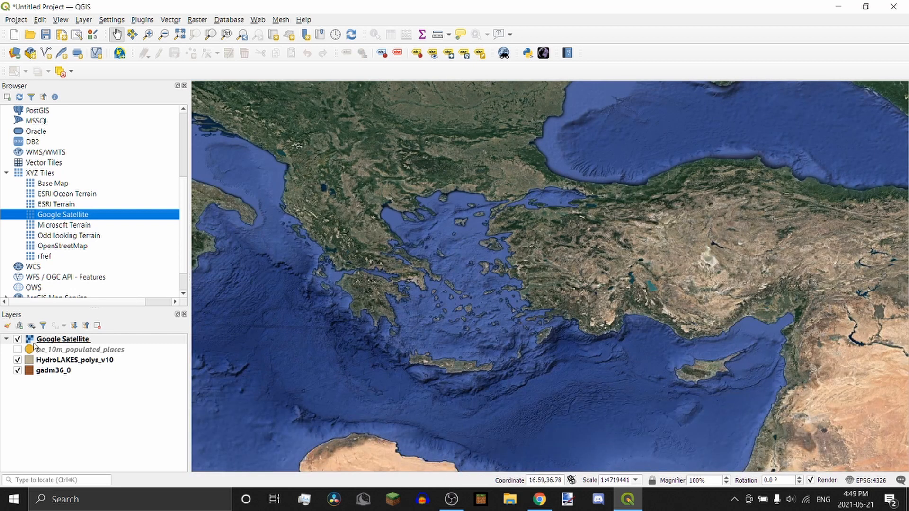
left_click(18, 339)
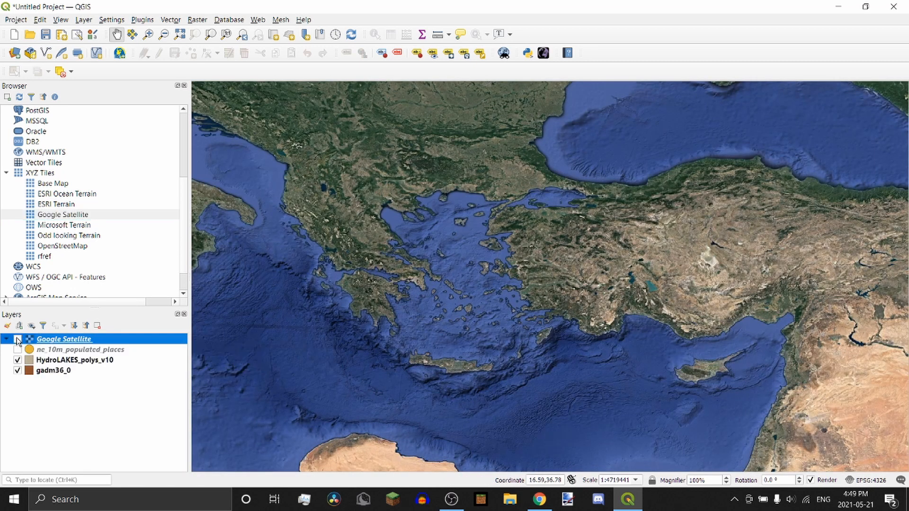
Add the ESRI Ocean Terrain XYZ tiles to the map as a layer, and hide that layer
left_click(78, 194)
double_click(78, 194)
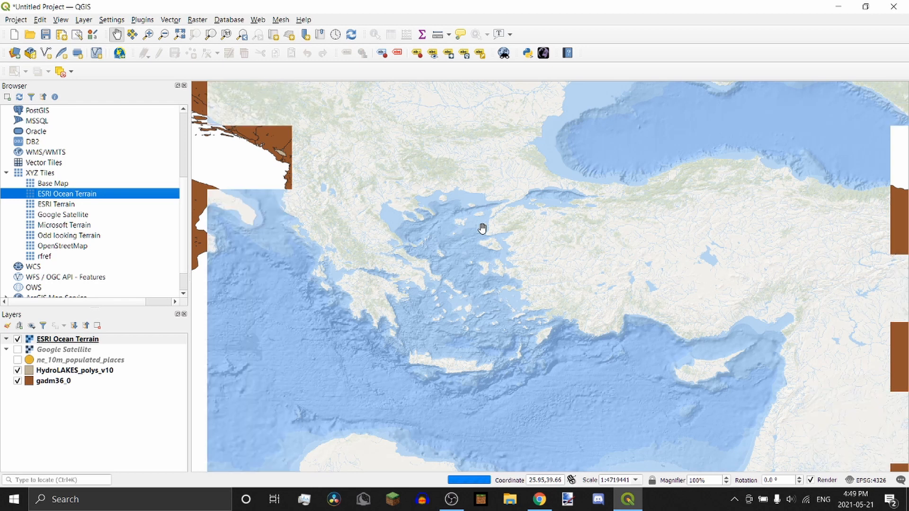
left_click(17, 338)
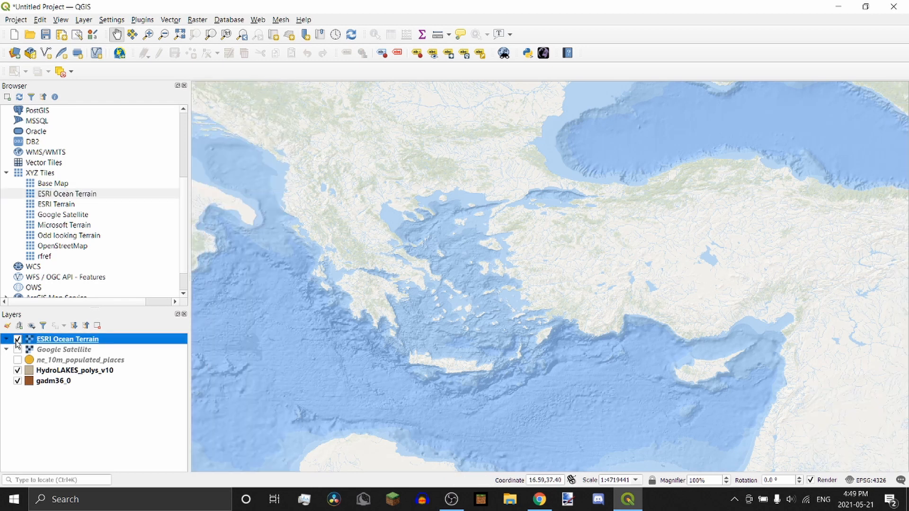
Copy the URL from the ESRI Terrain XYZ connection settings and close them without changes
scroll(45, 246, "down", 1)
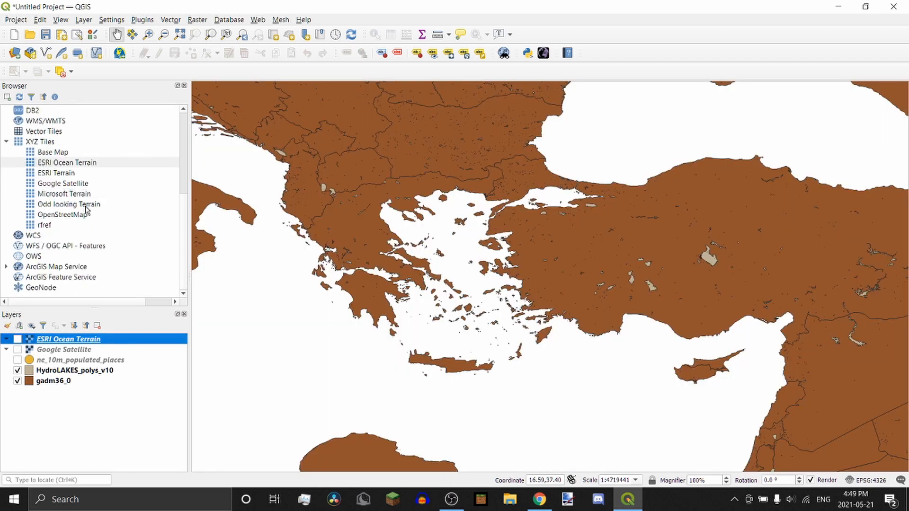
right_click(74, 173)
left_click(129, 183)
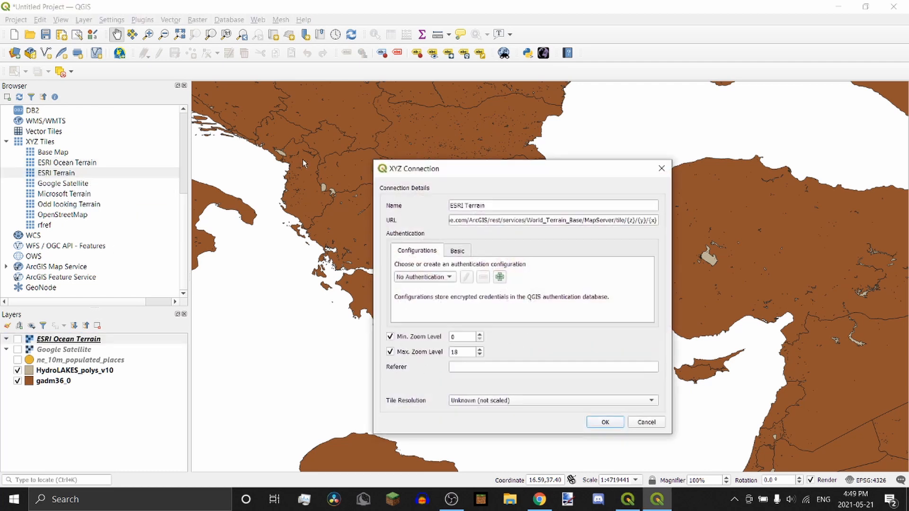
left_click_drag(658, 222, 524, 215)
key("ctrl+c")
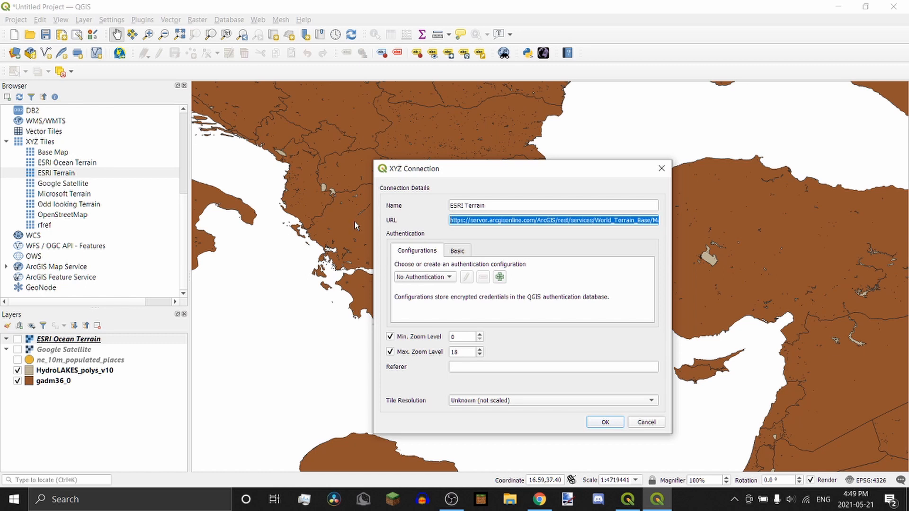
left_click(661, 169)
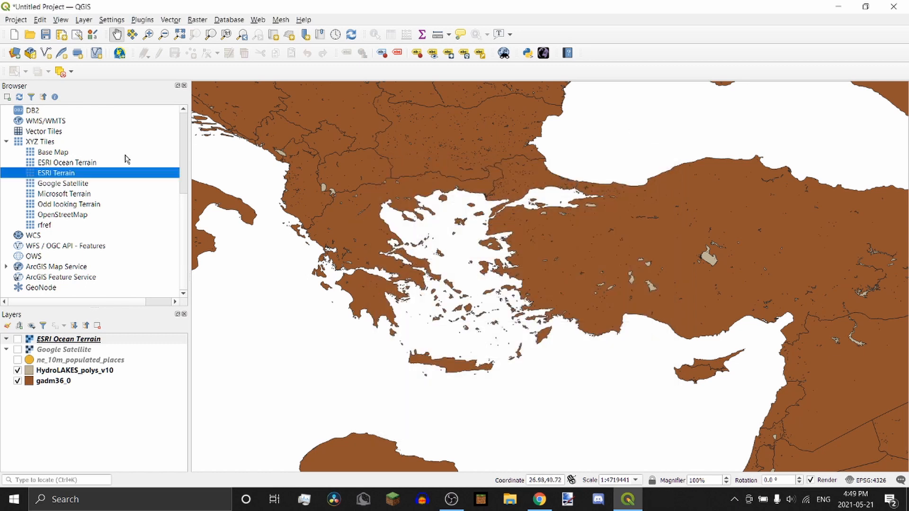
Create a new XYZ tile connection named test using the copied ArcGIS World_Terrain_Base tile URL
right_click(61, 145)
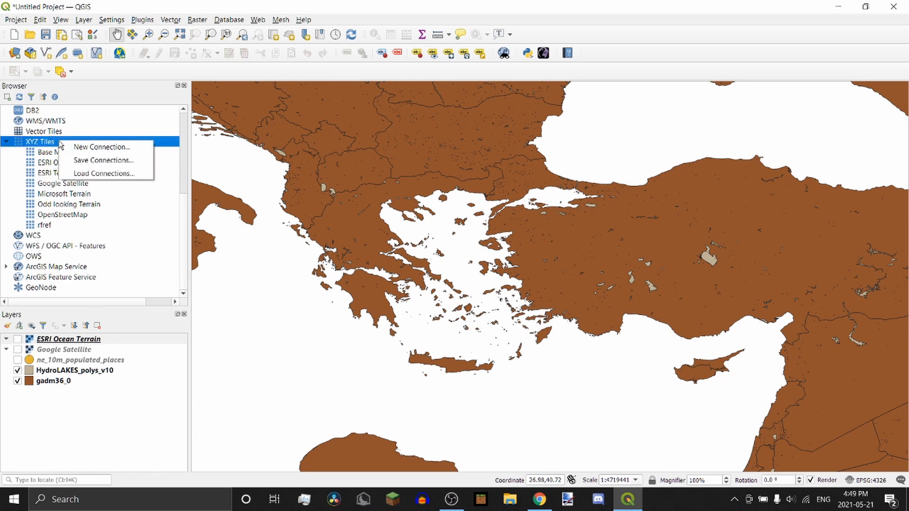
left_click(87, 150)
left_click(493, 219)
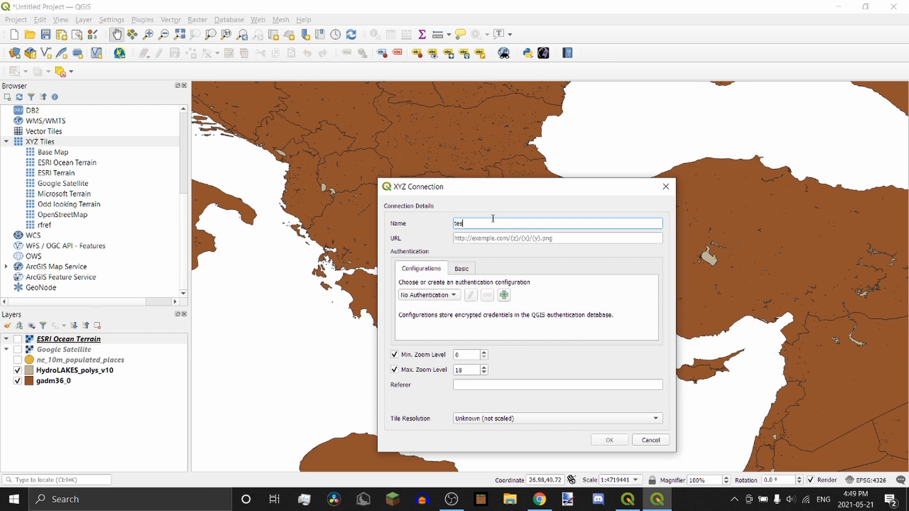
left_click(482, 243)
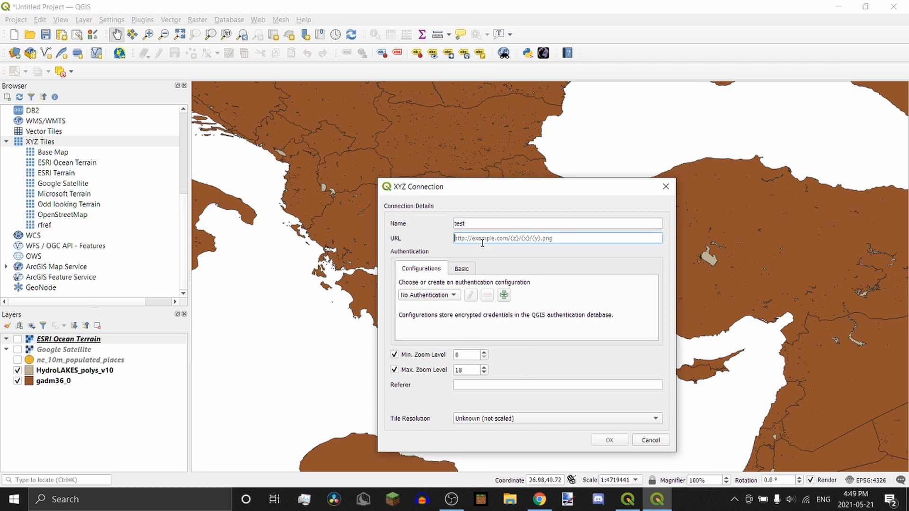
key("ctrl+v")
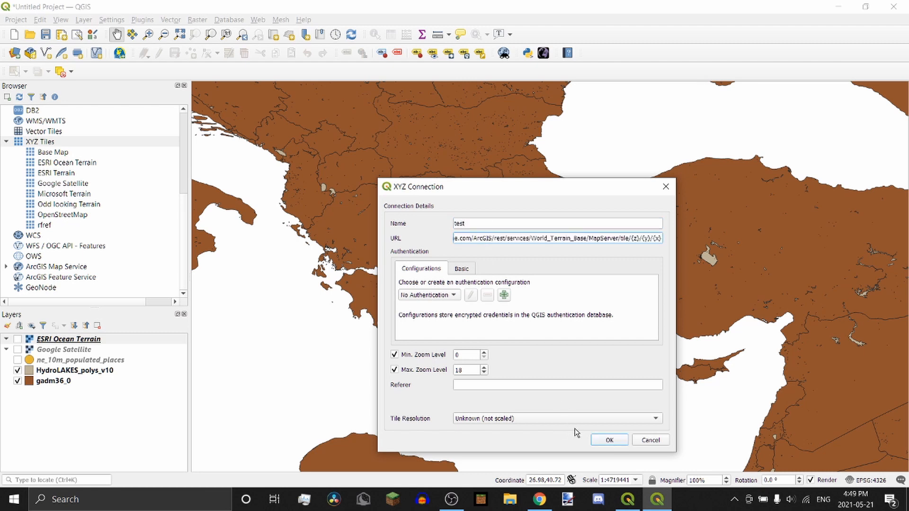
left_click(606, 440)
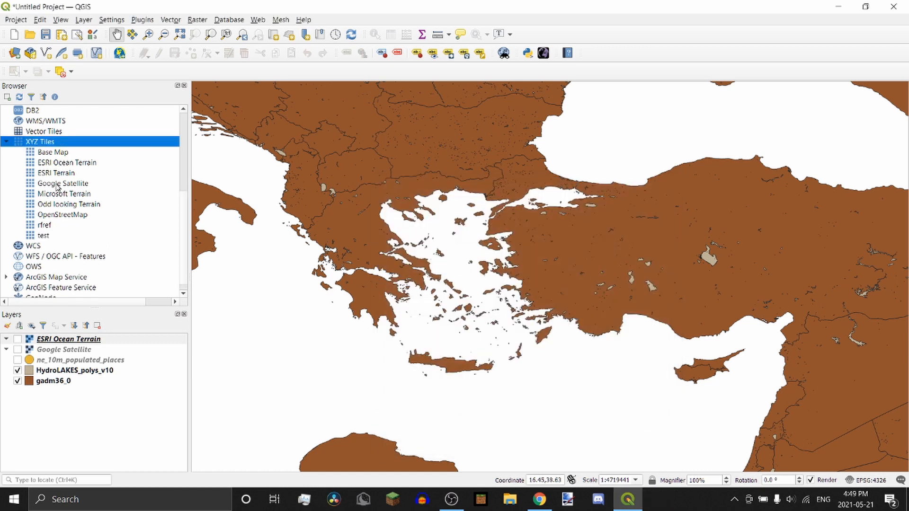
Add the test tiles and the ESRI Terrain tiles to the map for comparison
double_click(59, 236)
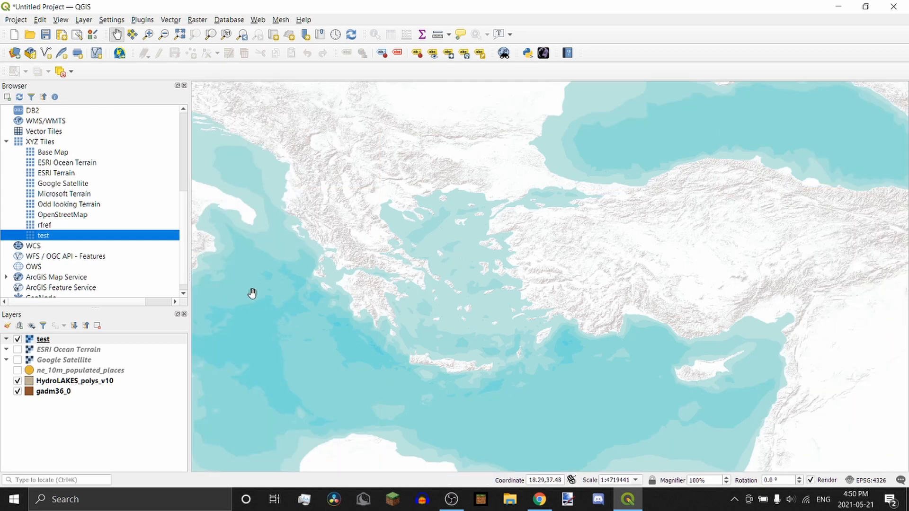
right_click(73, 176)
left_click(58, 176)
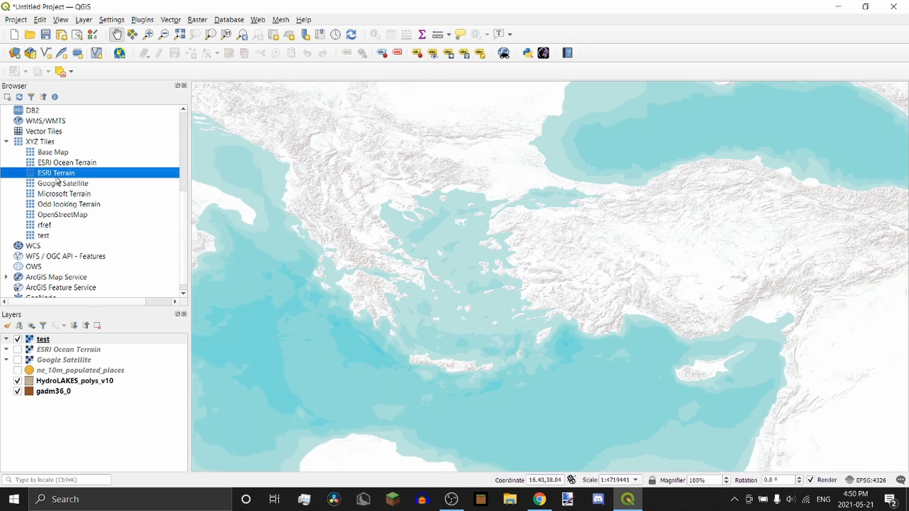
left_click(41, 348)
right_click(41, 340)
left_click(34, 341)
left_click(87, 178)
double_click(86, 178)
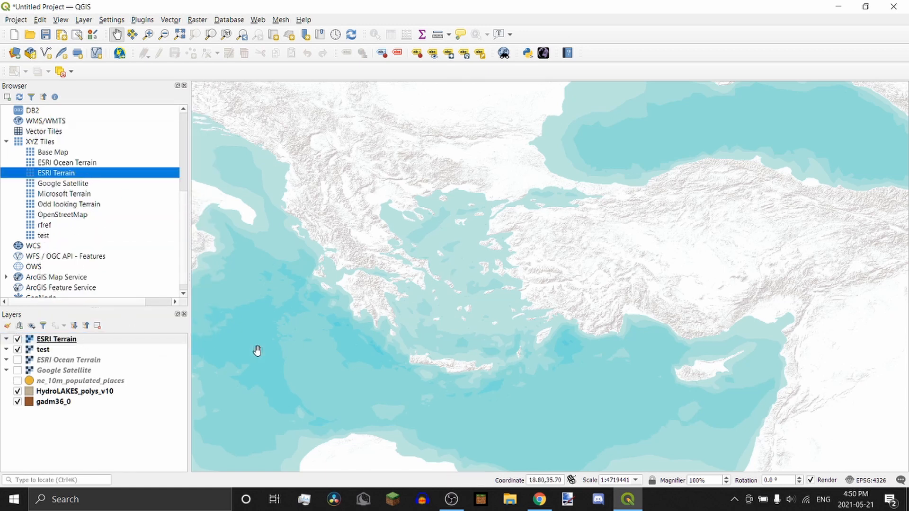
Remove the ESRI Terrain and test layers from the map
right_click(82, 339)
left_click(137, 239)
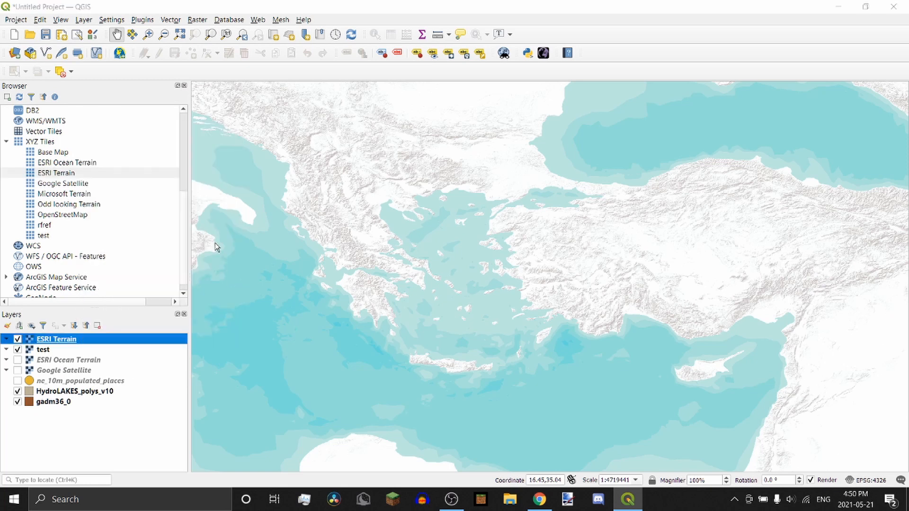
left_click(450, 261)
right_click(140, 337)
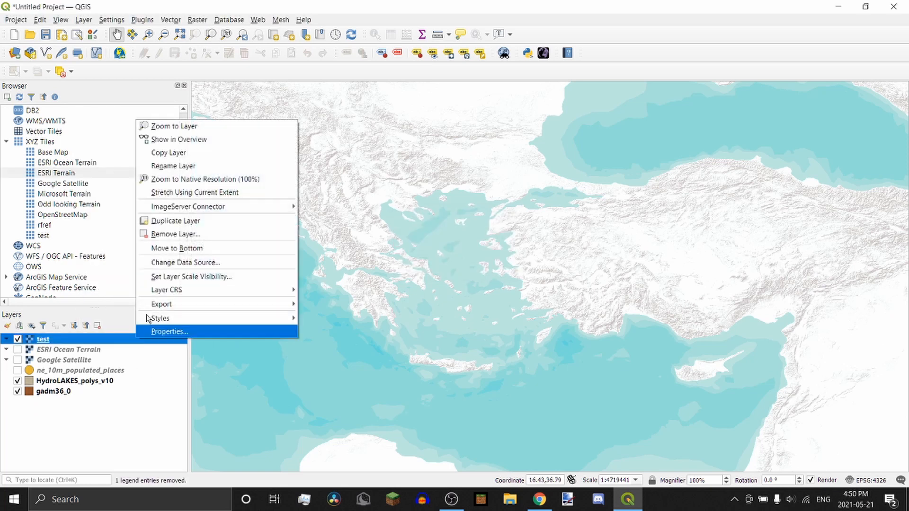
left_click(234, 235)
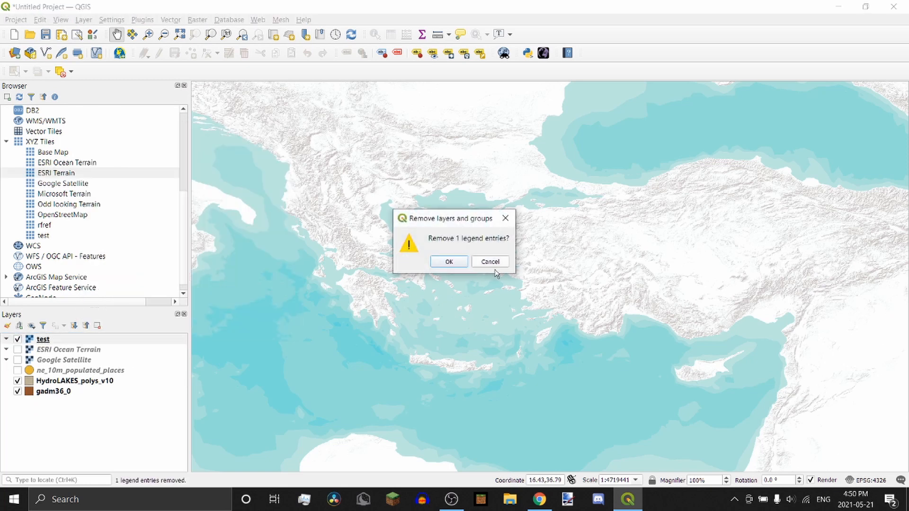
left_click(449, 261)
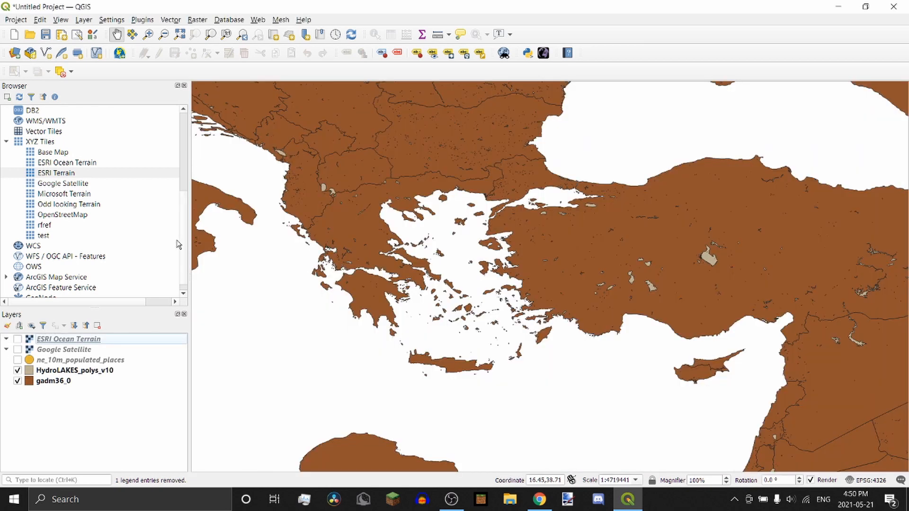
Add the ! Relief.tif raster from the QGIS Terrain Files folder to the map and keep the layer hidden
scroll(95, 187, "up", 1)
left_click(7, 173)
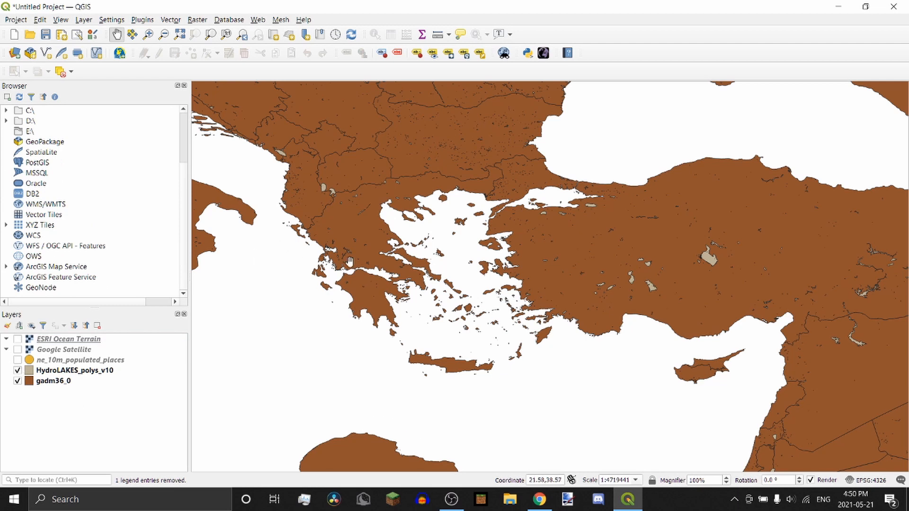
scroll(373, 233, "up", 1)
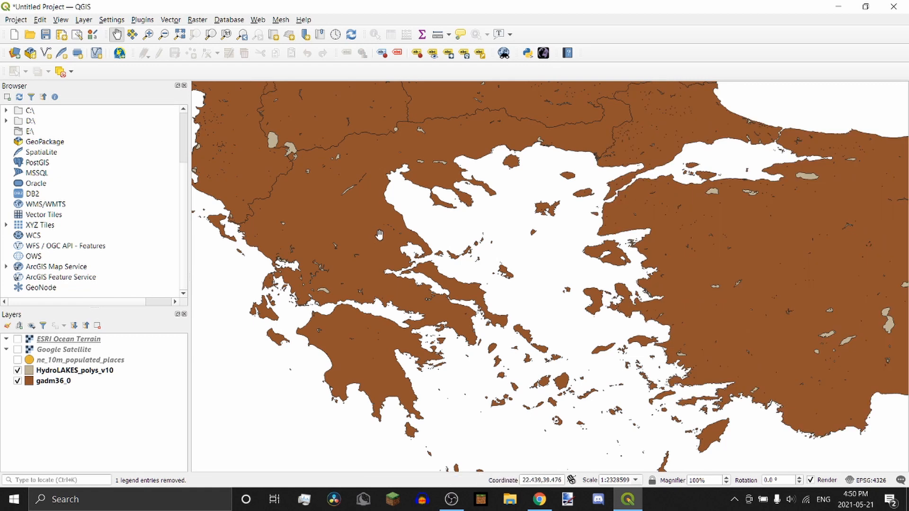
scroll(432, 259, "down", 1)
left_click_drag(528, 261, 501, 260)
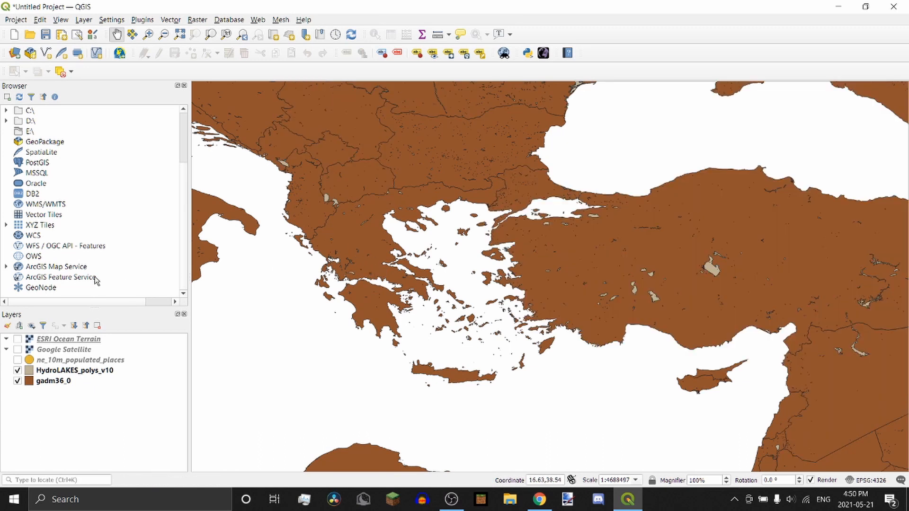
scroll(81, 195, "up", 3)
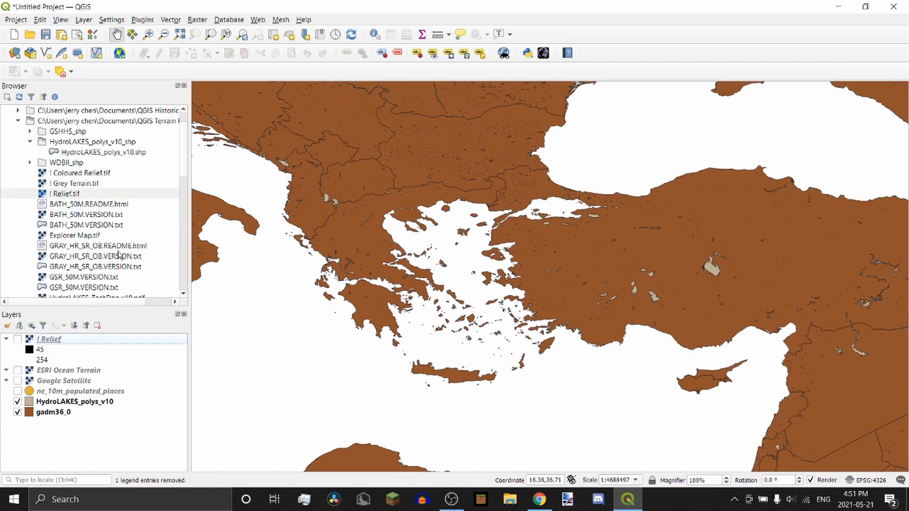
Copy the service URL from the properties of the World Hillshade layer in the Shaded Relief ArcGIS map service
scroll(119, 247, "down", 7)
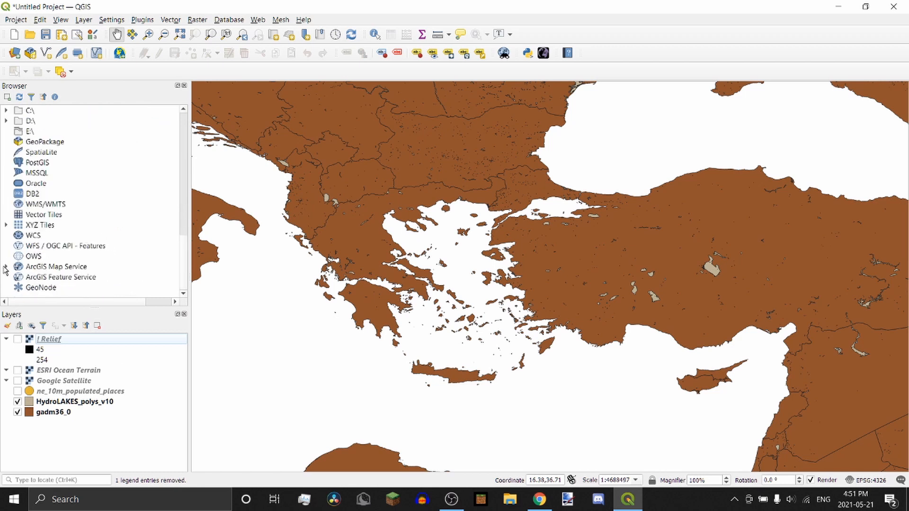
left_click(6, 267)
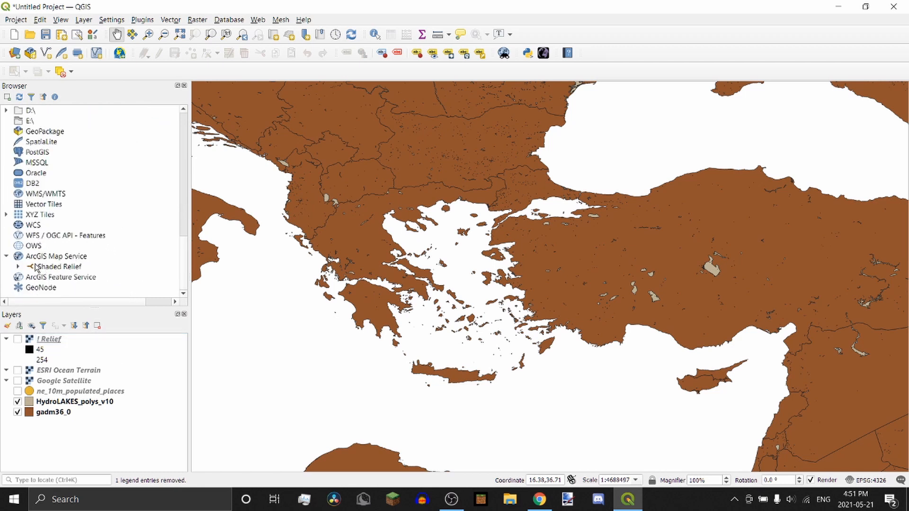
right_click(78, 268)
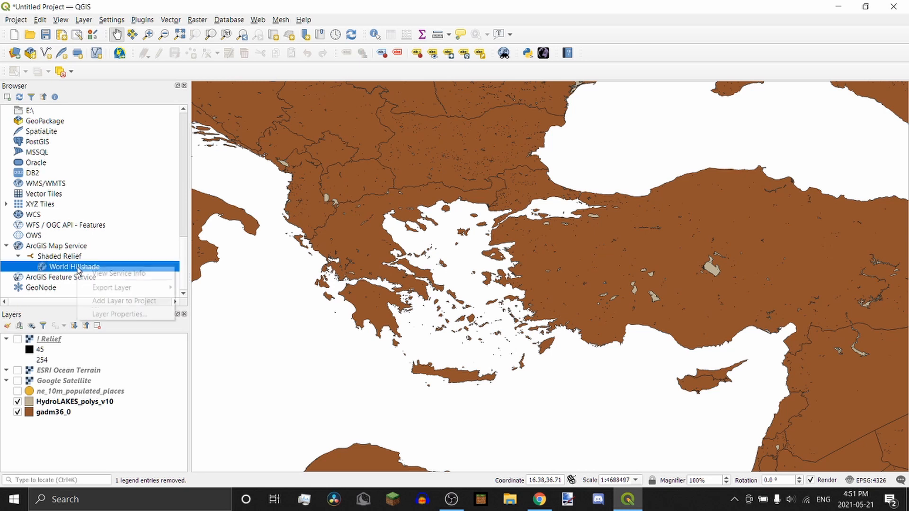
left_click(132, 314)
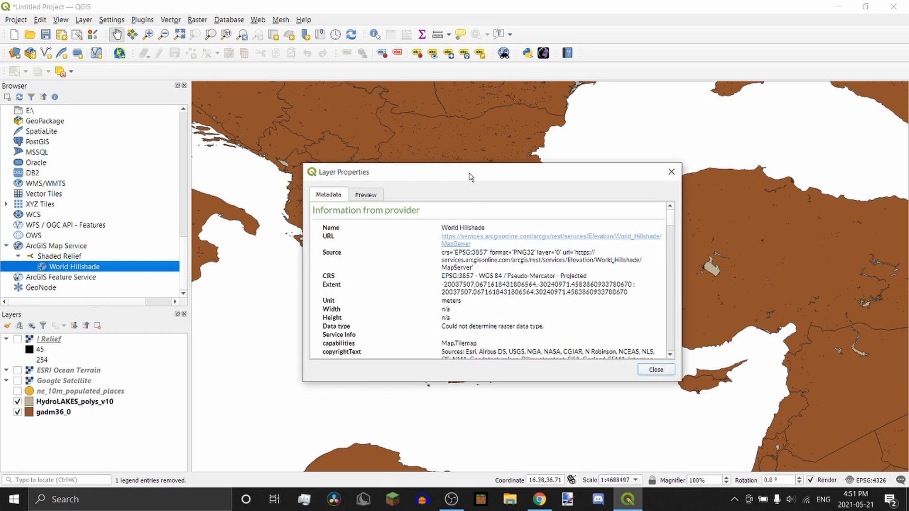
triple_click(436, 239)
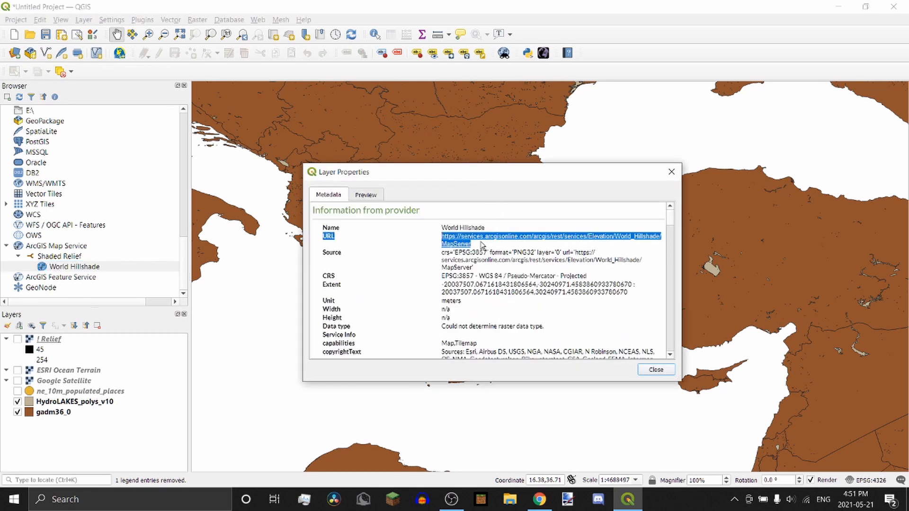
left_click(439, 238)
triple_click(439, 238)
left_click(487, 246)
left_click_drag(471, 243, 444, 241)
left_click(655, 369)
Create an ArcGIS Map Service connection named ee with the copied World_Hillshade MapServer URL and add its World Hillshade layer to the map
right_click(101, 248)
left_click(126, 251)
left_click(408, 233)
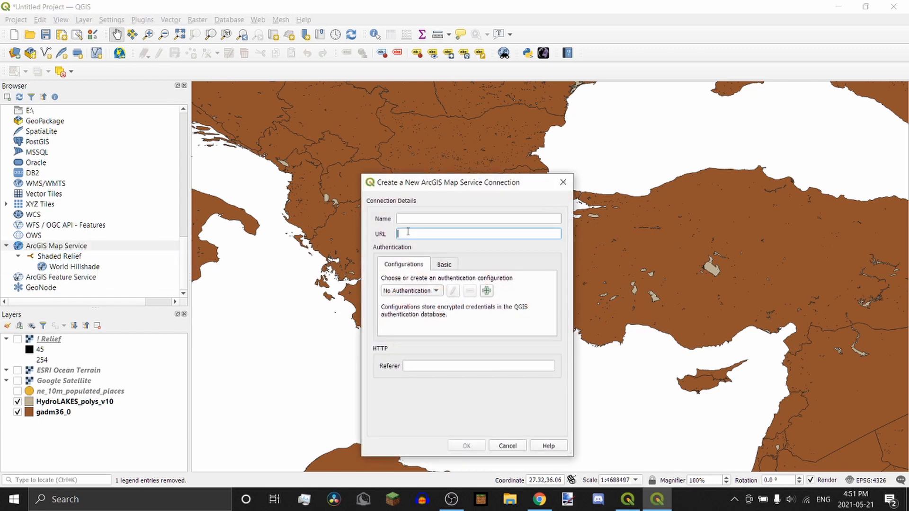
key("ctrl+v")
left_click(419, 221)
type("ee")
left_click(467, 445)
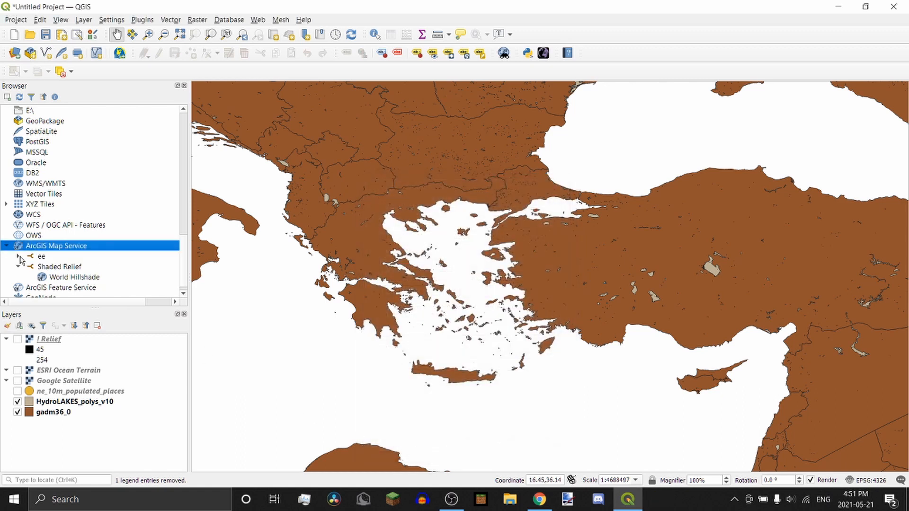
left_click(18, 256)
double_click(61, 266)
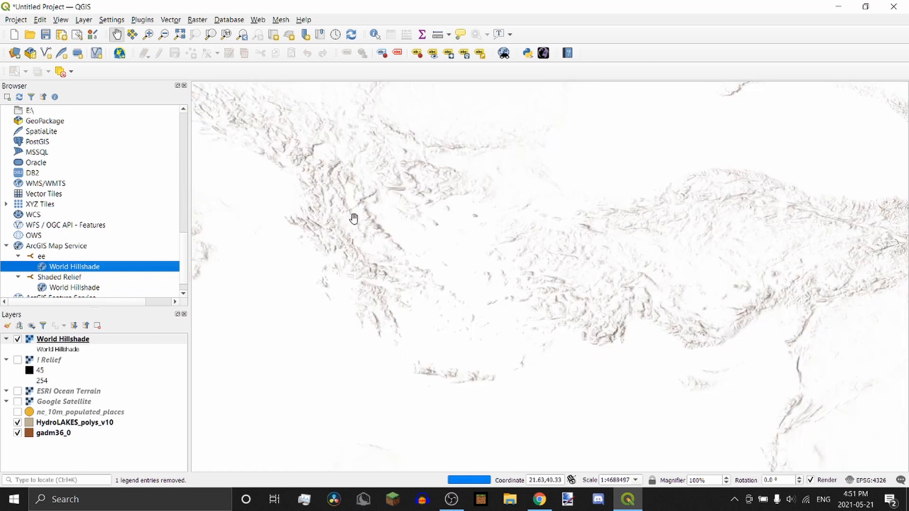
right_click(54, 360)
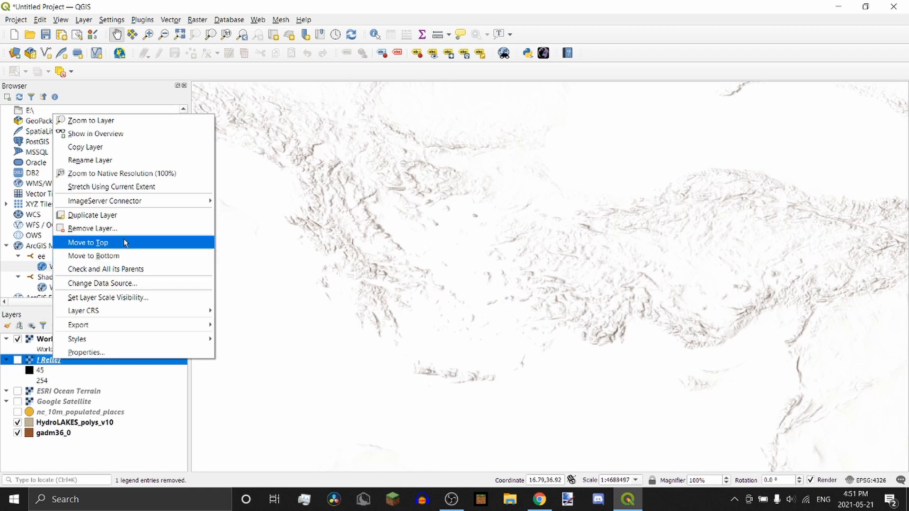
left_click(95, 228)
left_click(449, 260)
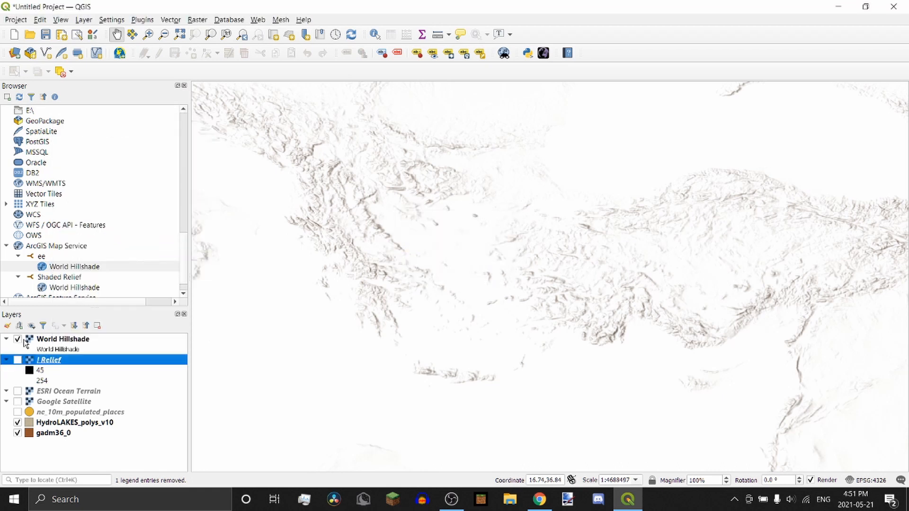
Hide the World Hillshade layer and toggle the ! Relief layer on and off to preview its shading
left_click(17, 339)
left_click(17, 360)
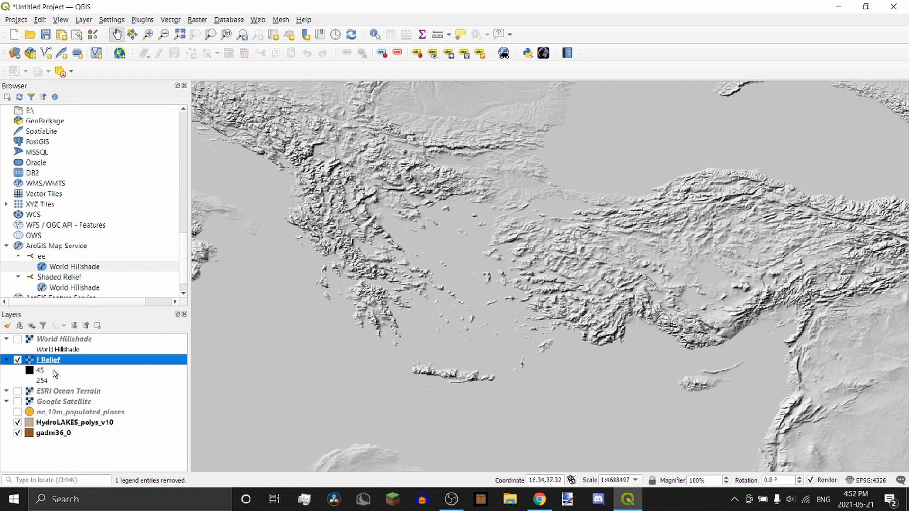
left_click(18, 360)
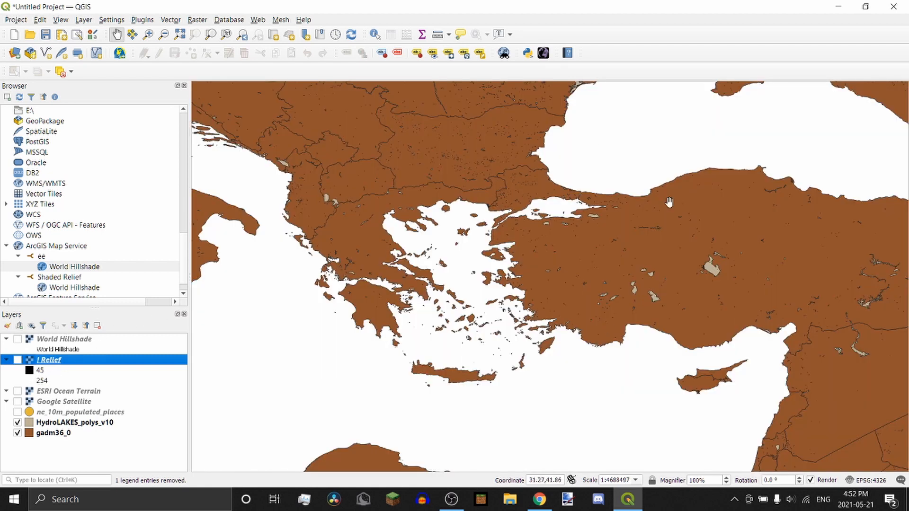
left_click(18, 360)
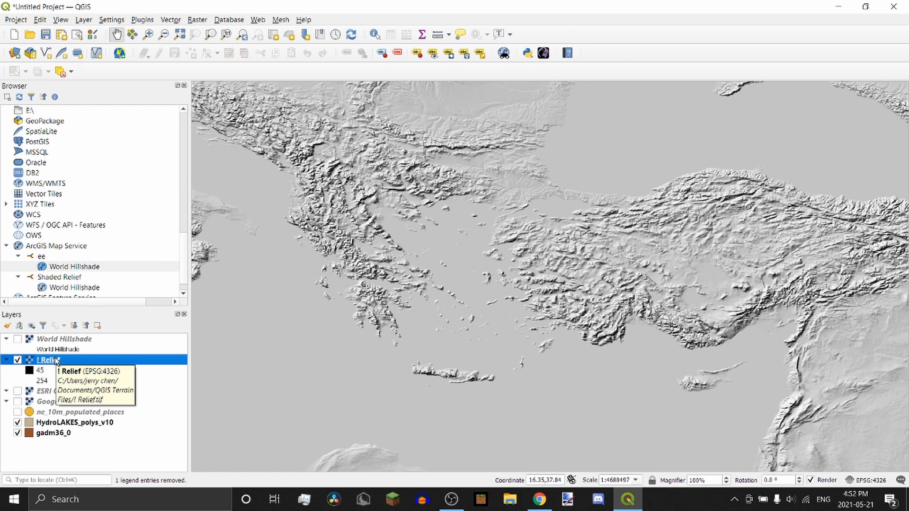
left_click(18, 361)
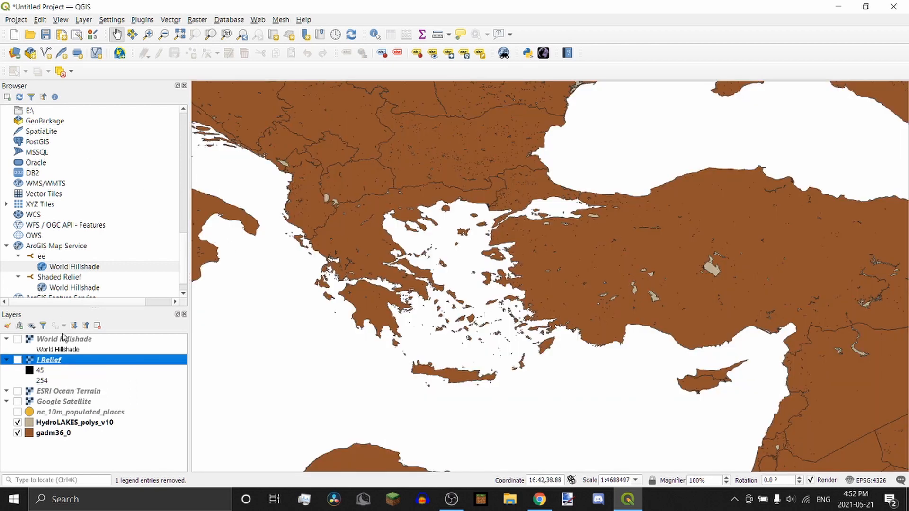
Remove the ! Relief layer from the project
right_click(42, 358)
left_click(71, 225)
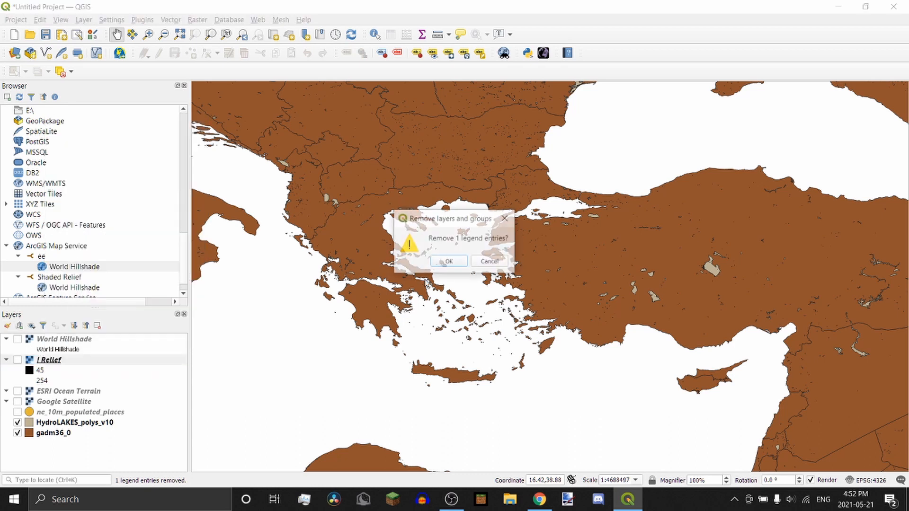
left_click(448, 261)
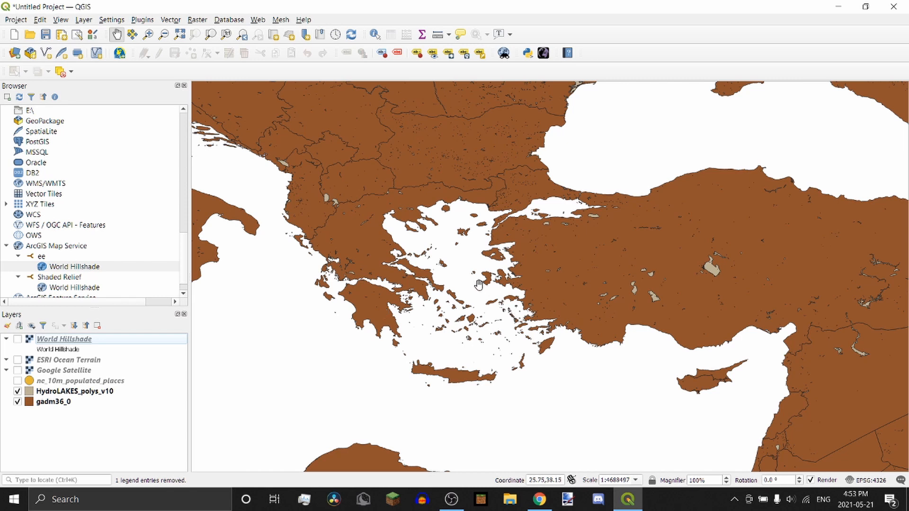
Create a new print layout, leaving its title empty
left_click(21, 20)
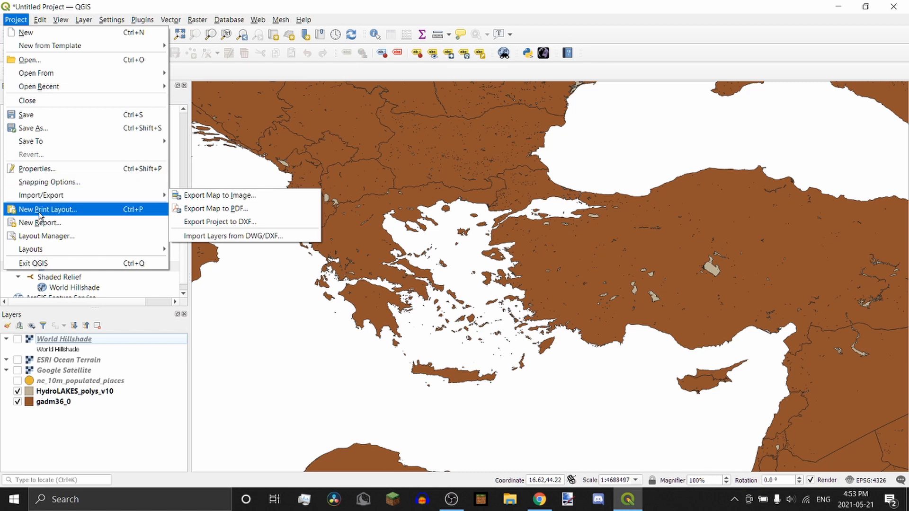
left_click(10, 21)
left_click(10, 21)
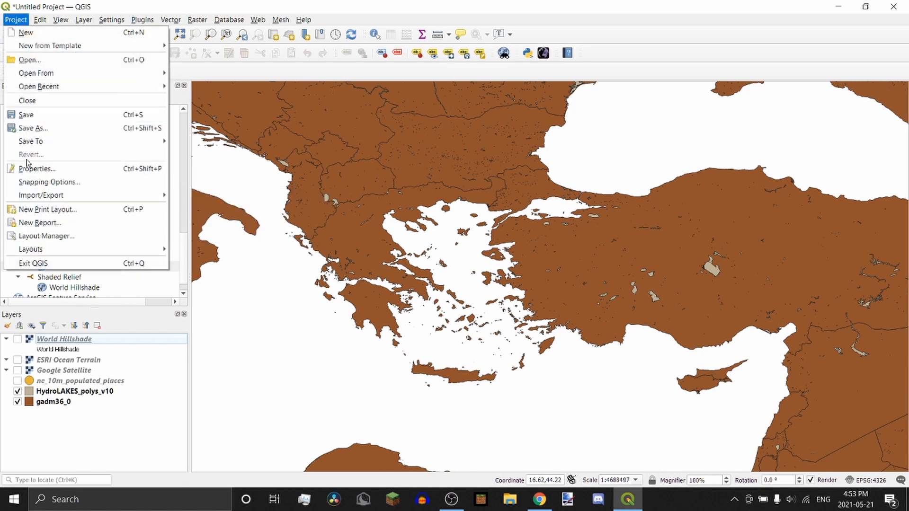
left_click(33, 208)
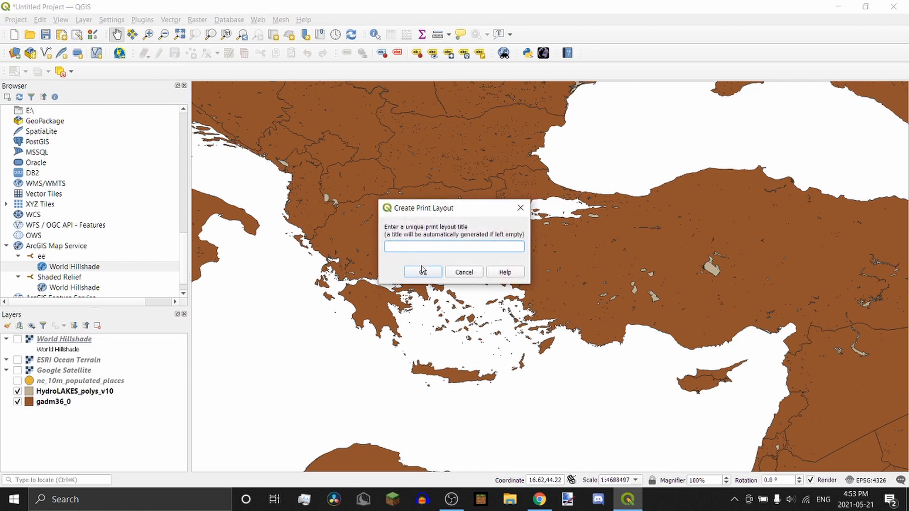
left_click(420, 273)
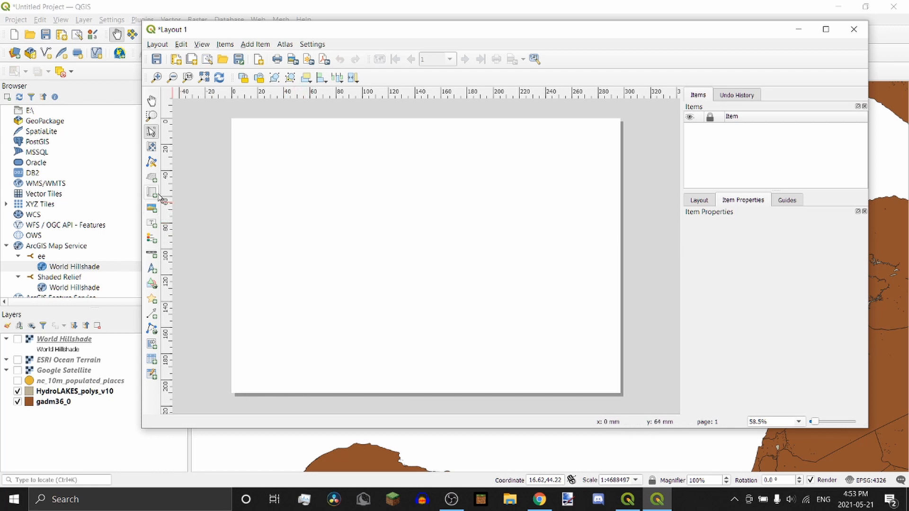
Set the layout page size to the 1920×1080 preset in the page properties
right_click(402, 237)
left_click(374, 231)
right_click(457, 256)
left_click(479, 287)
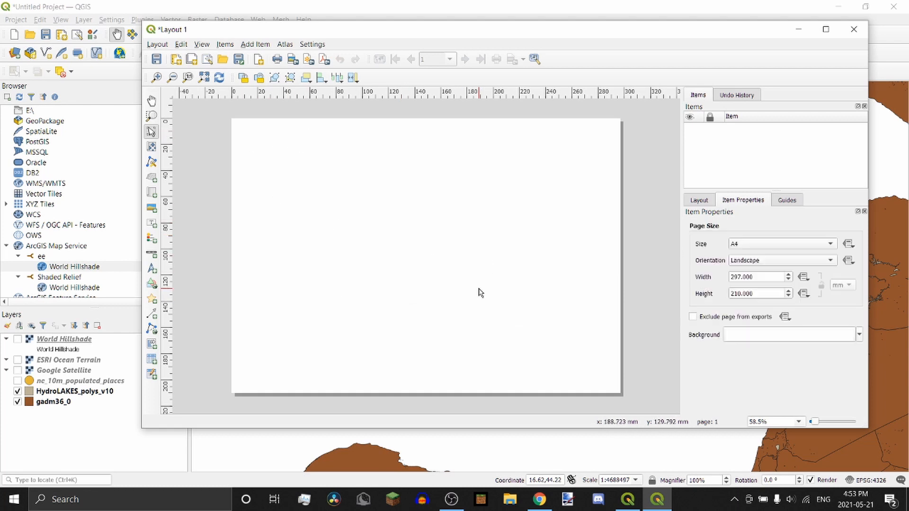
left_click(788, 245)
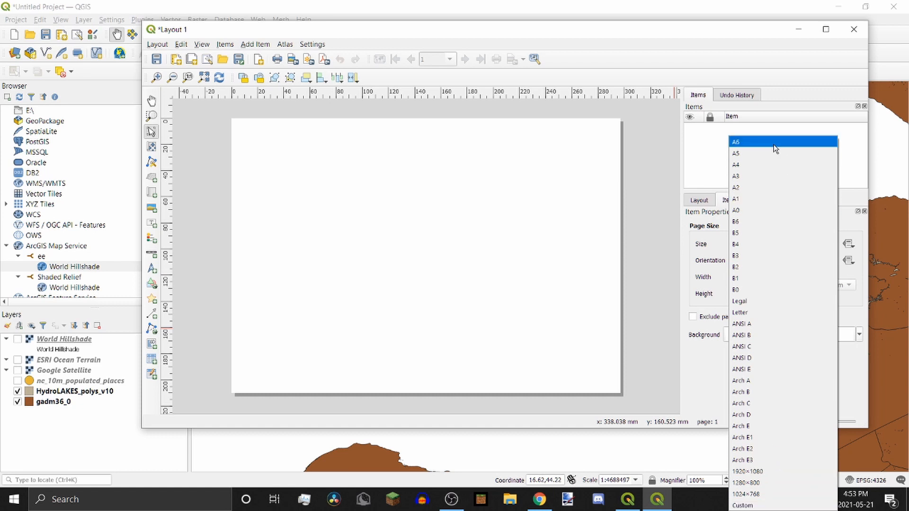
left_click(769, 472)
Add a map item to the layout that covers the whole page from corner to corner
key("ctrl+0")
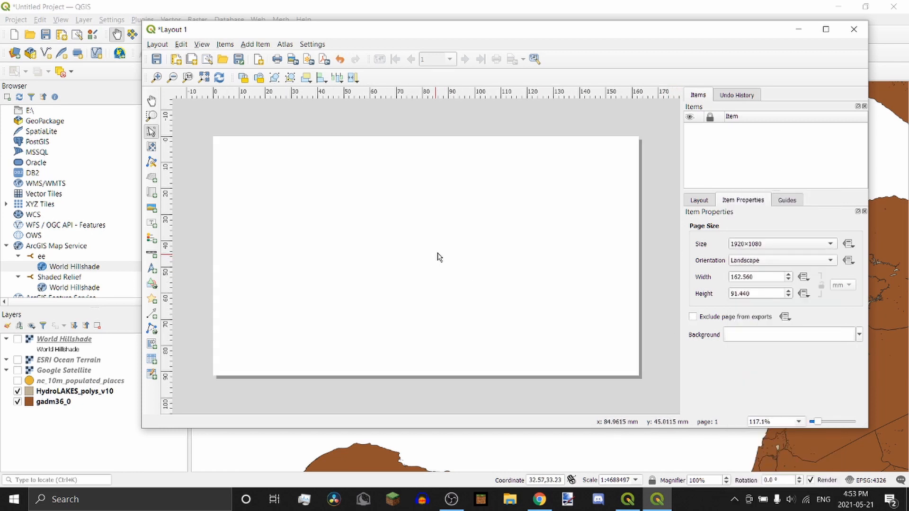
left_click(152, 194)
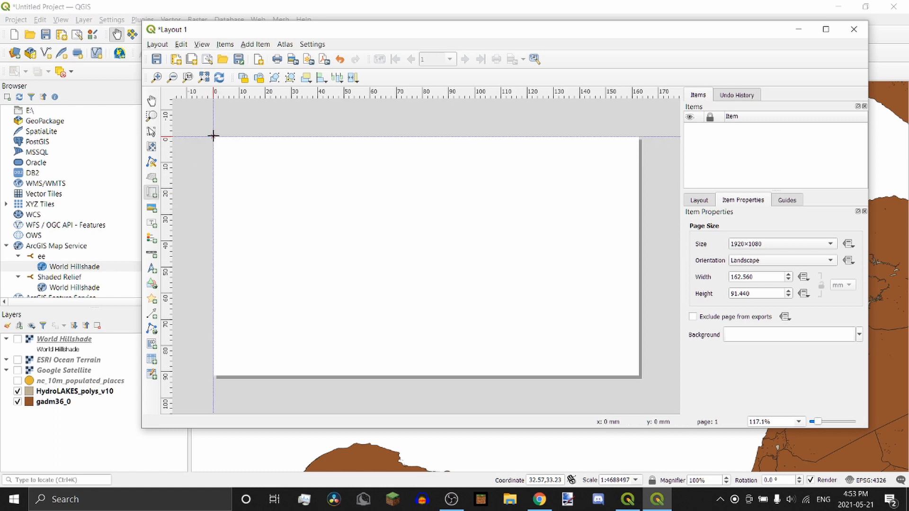
left_click_drag(213, 137, 639, 376)
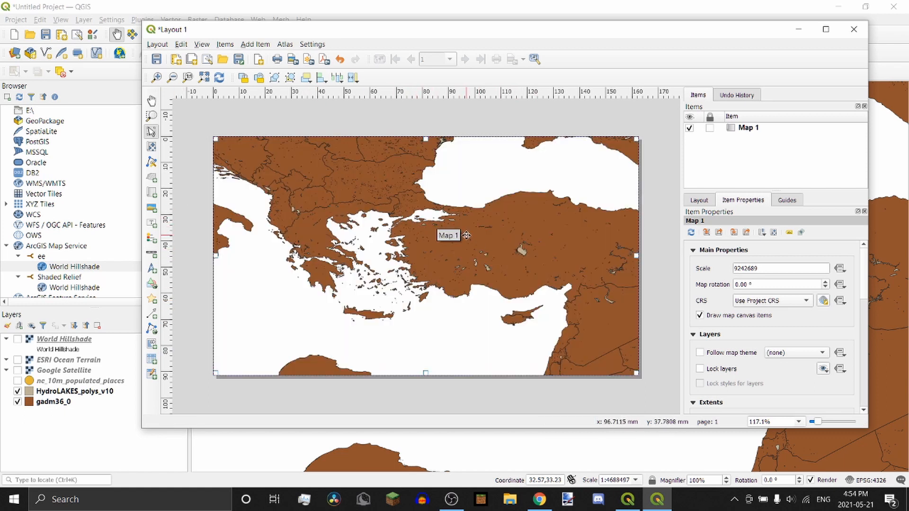
Start exporting the layout as a PNG image named 8k Greece Basemap in the Downloads folder
left_click(157, 45)
left_click(197, 207)
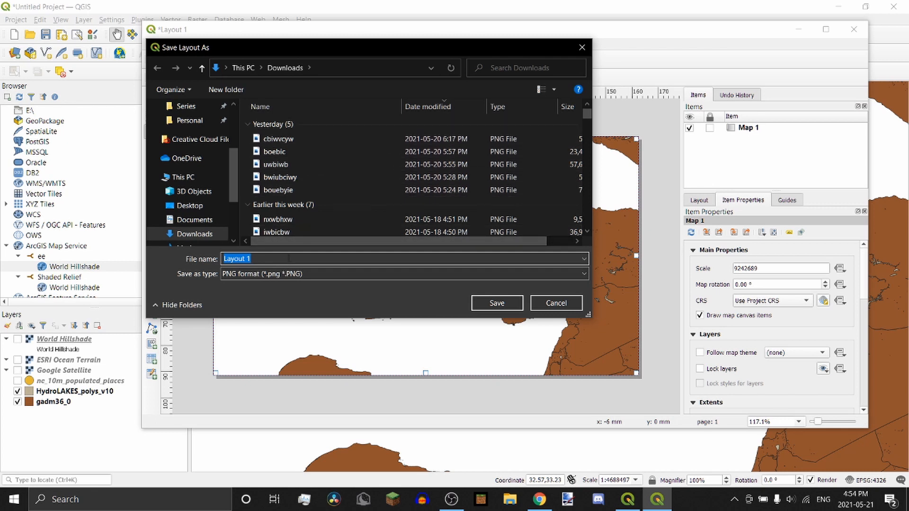
type("8")
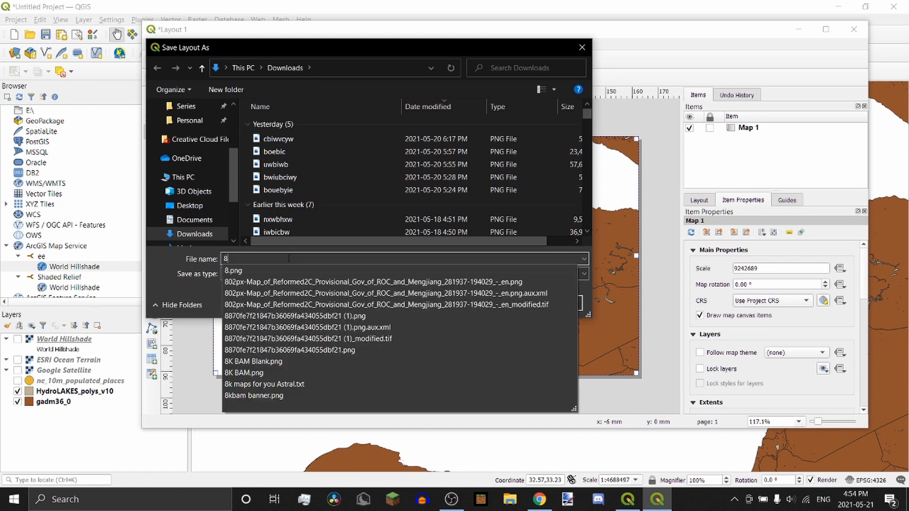
type("k G")
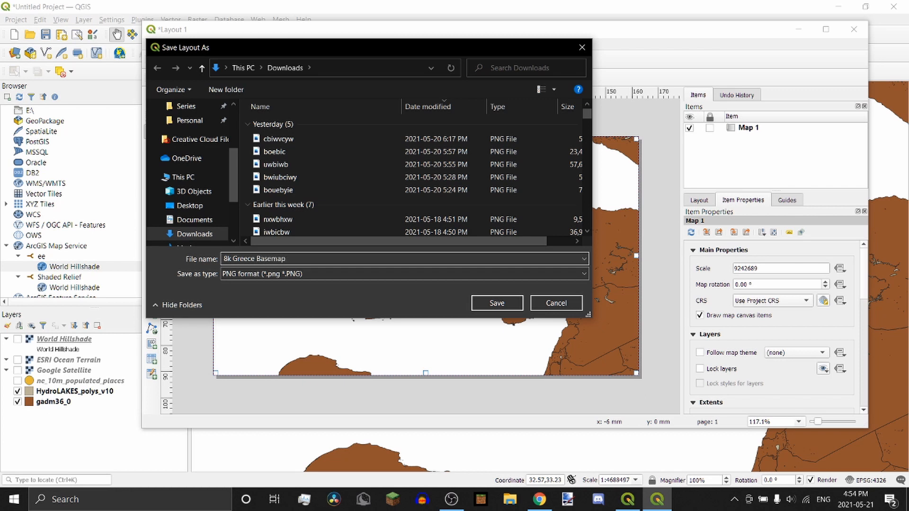
type("reece Basemap")
key("Return")
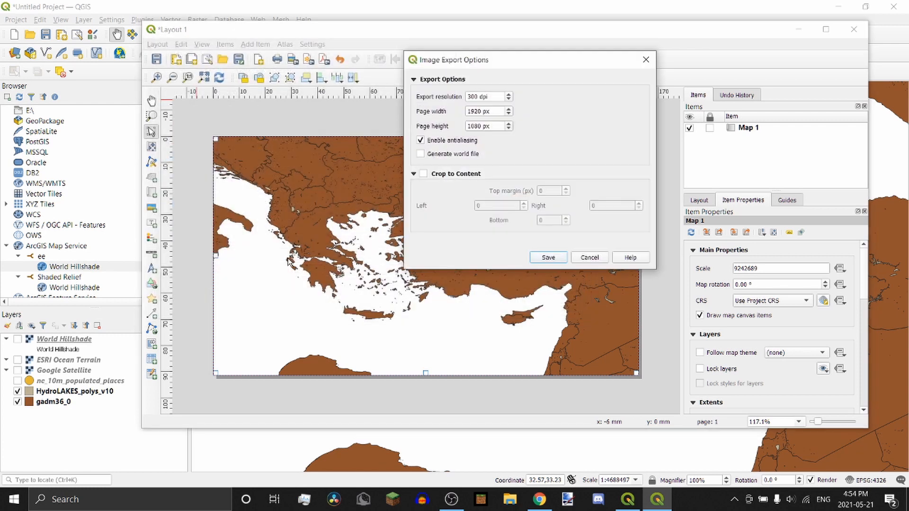
Disable antialiasing and set the export resolution to 1200 dpi in the image export options
left_click(421, 140)
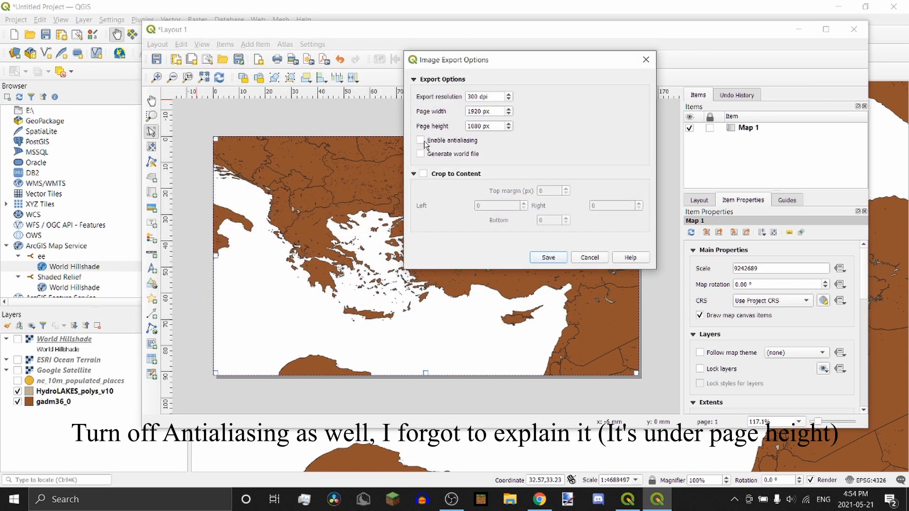
left_click(471, 98)
key("BackSpace")
type("12")
key("Tab")
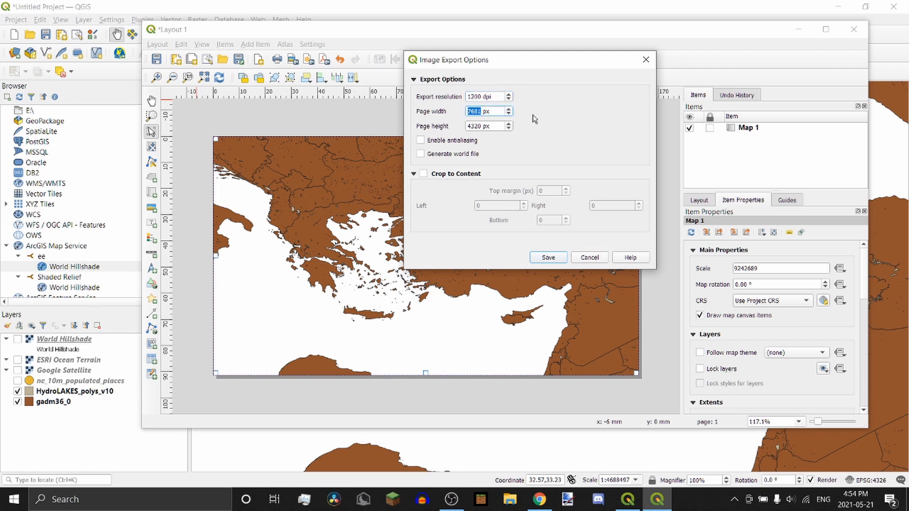
Raise the export resolution to 2400 dpi and save the basemap image
double_click(481, 108)
left_click(468, 111)
left_click(475, 97)
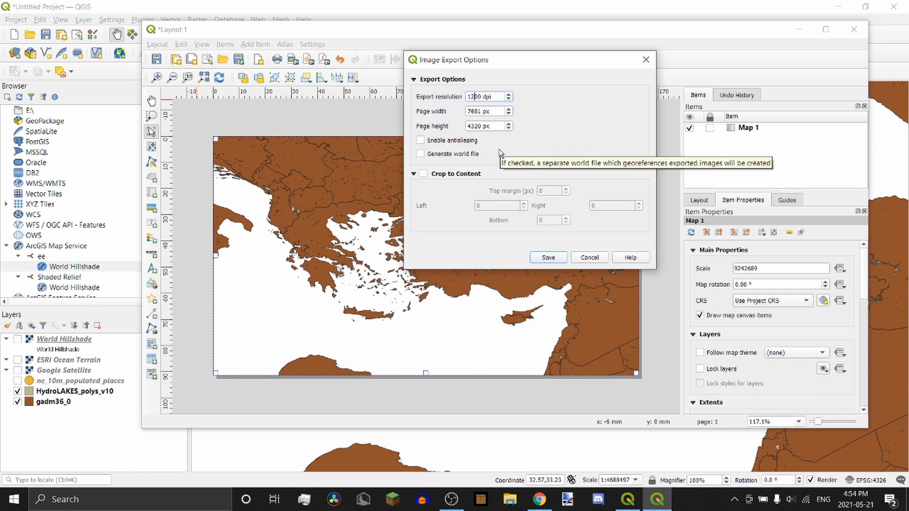
key("BackSpace")
type("4")
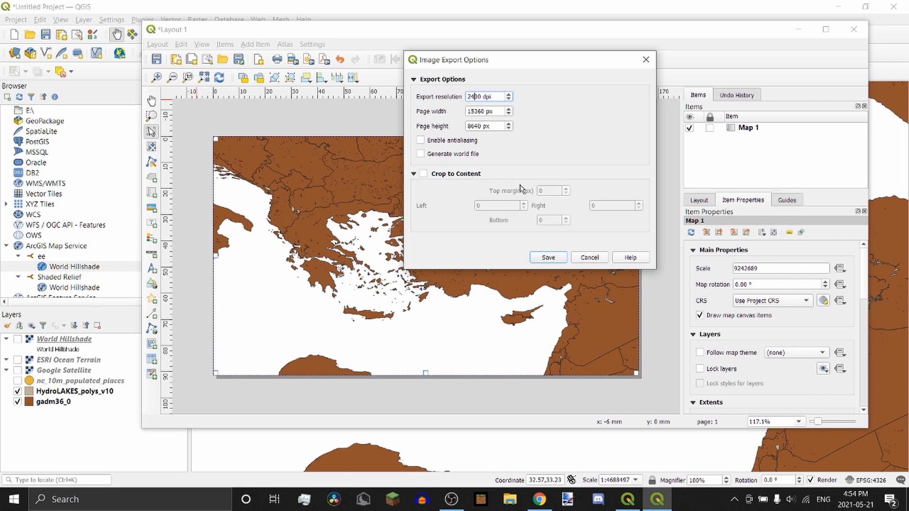
left_click(547, 258)
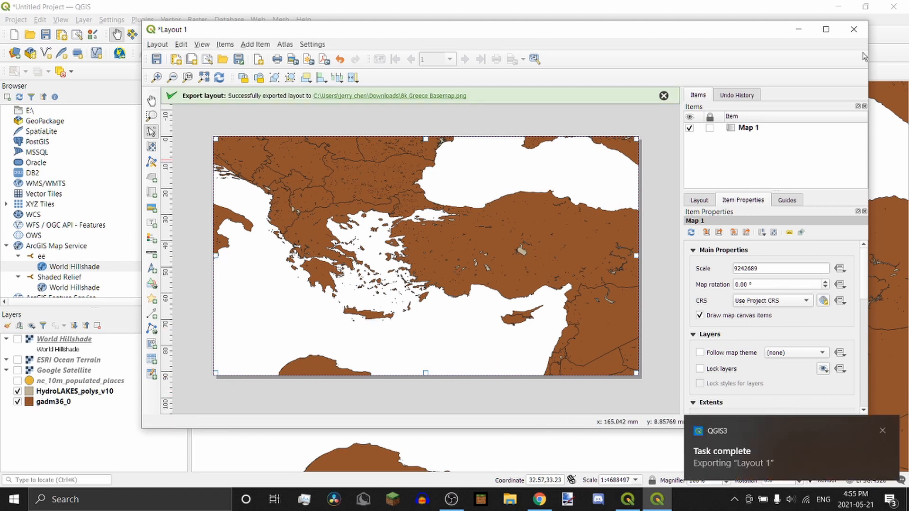
Hide the lakes and gadm36_0 layers, show only ne_10m_populated_places, and check its labels in the layout
left_click(802, 32)
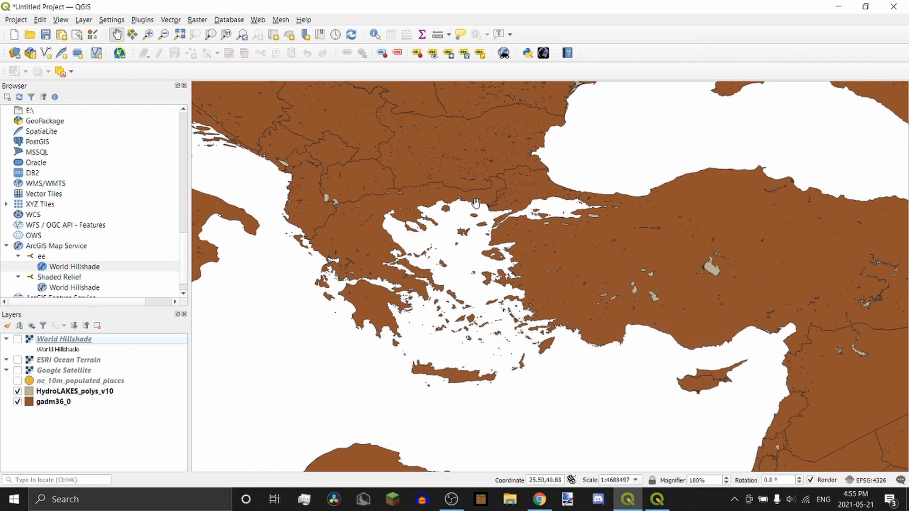
left_click(17, 392)
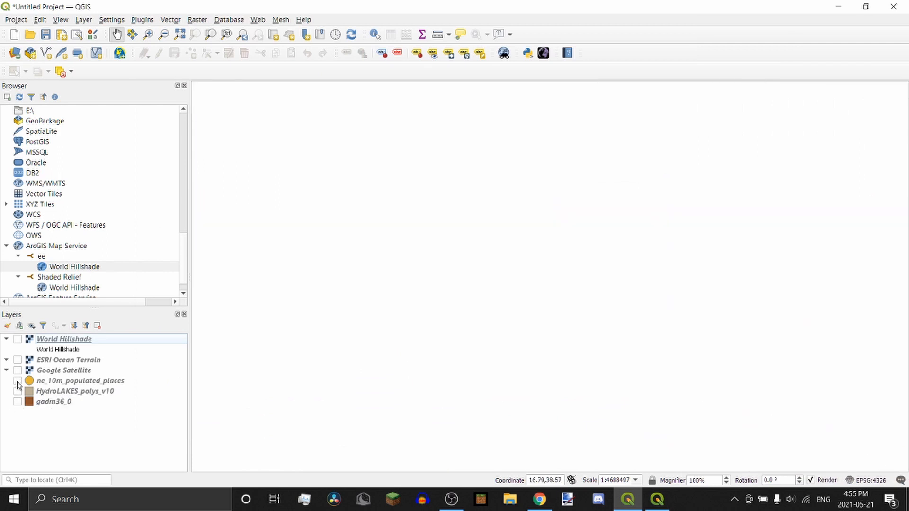
left_click(17, 381)
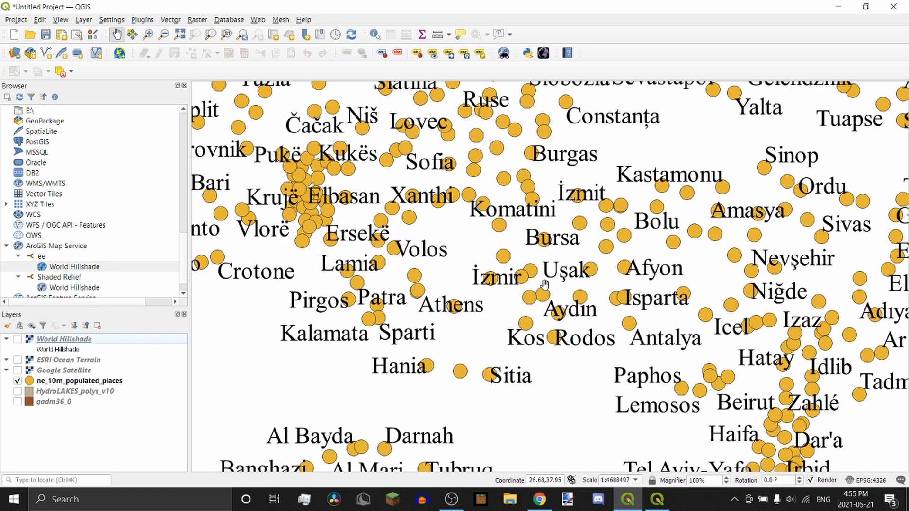
left_click(657, 500)
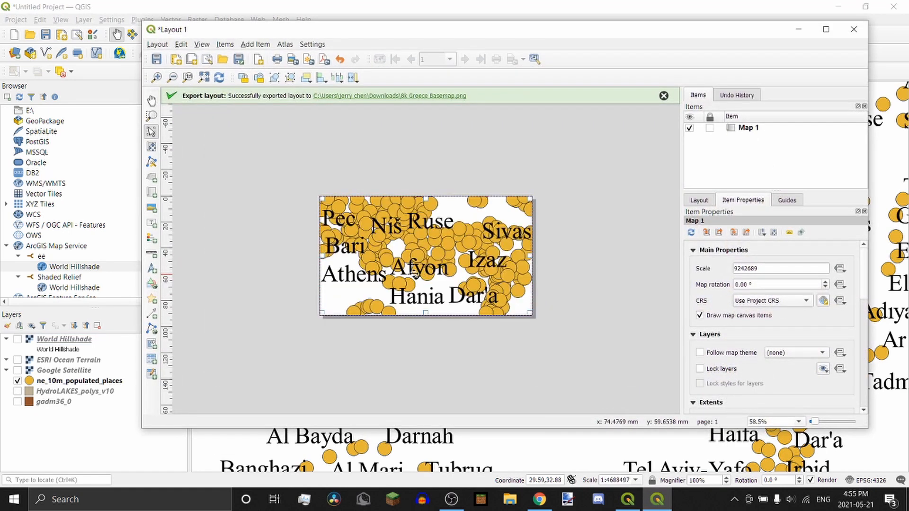
scroll(436, 256, "up", 1)
scroll(395, 227, "up", 2)
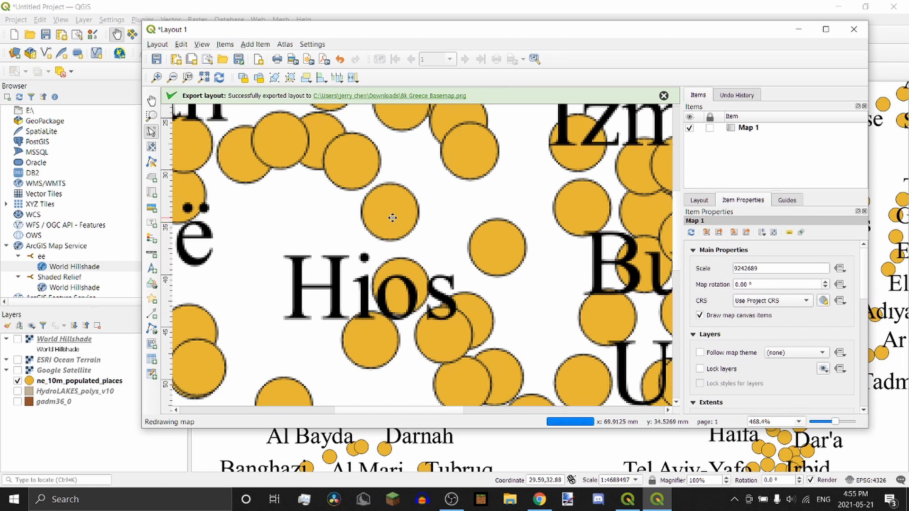
scroll(399, 215, "up", 1)
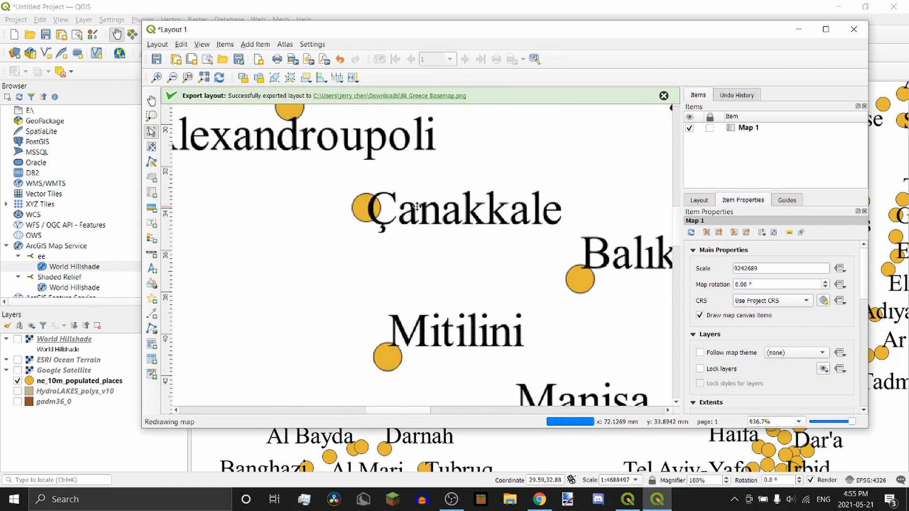
scroll(399, 216, "down", 3)
Export the populated places layout as a PNG image named ucyyr at 2400 dpi
left_click(156, 45)
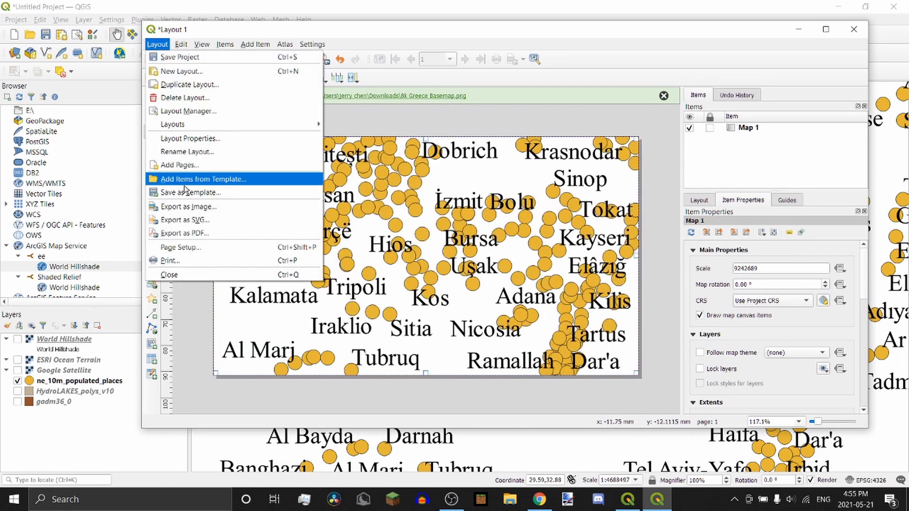
left_click(182, 205)
type("ucyvr")
key("Return")
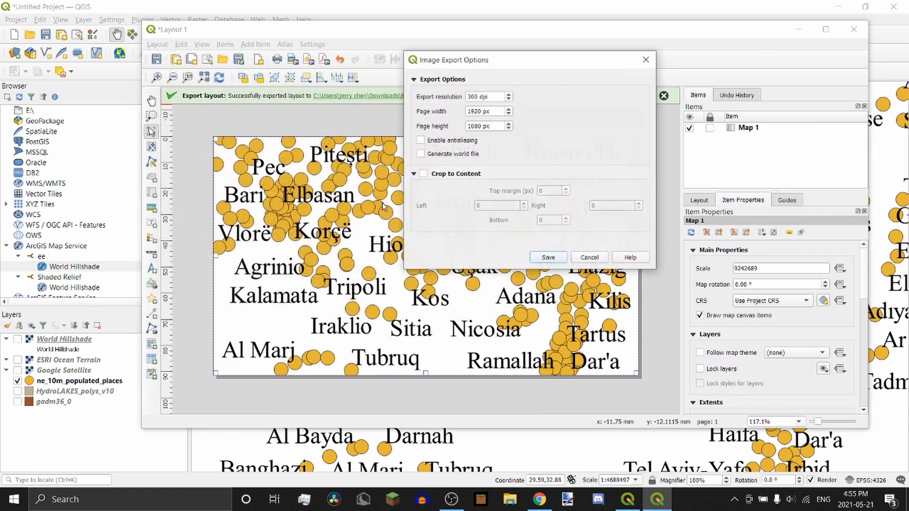
left_click(472, 98)
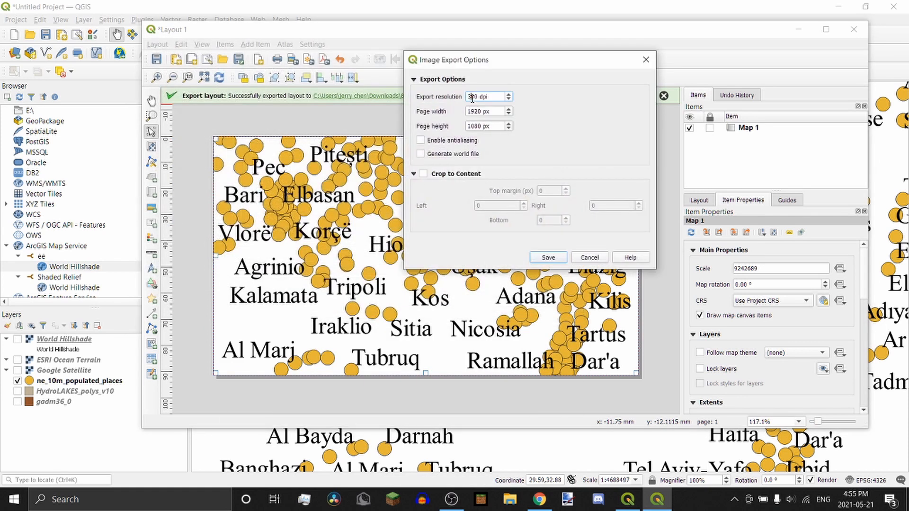
key("BackSpace")
type("24")
key("Return")
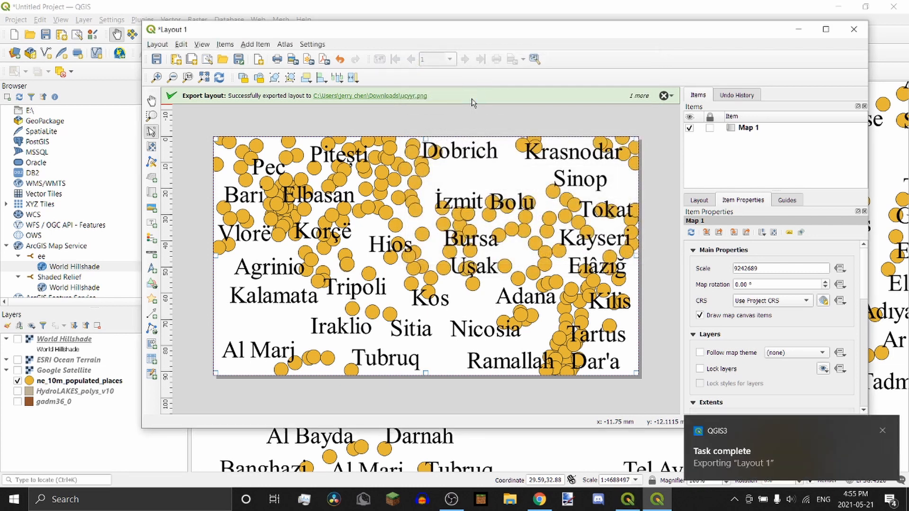
Hide the populated places layer, show the Google Satellite layer in the project, and return to the layout
left_click(798, 29)
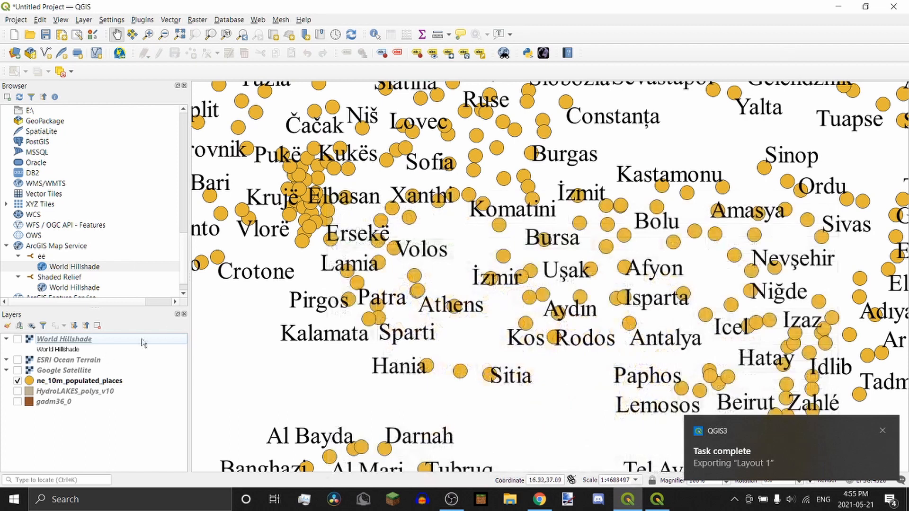
left_click(17, 382)
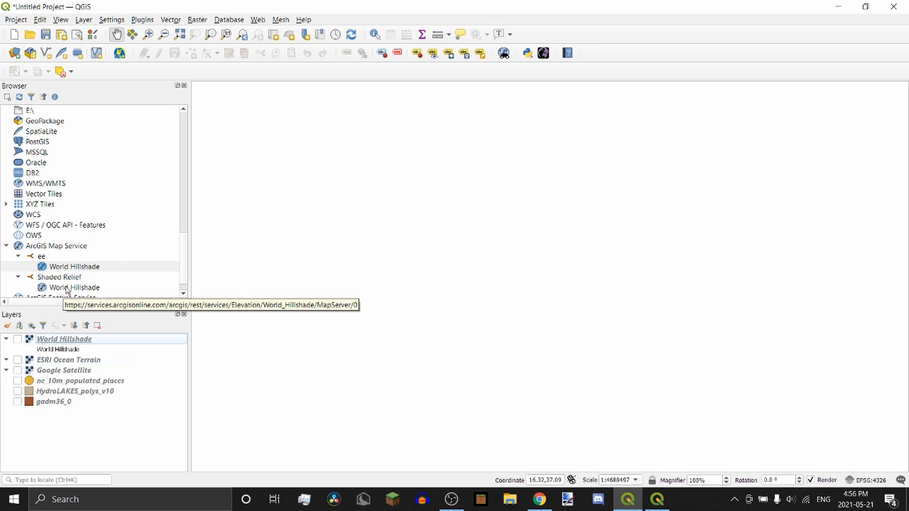
scroll(67, 291, "down", 1)
left_click(18, 371)
key("alt+Tab")
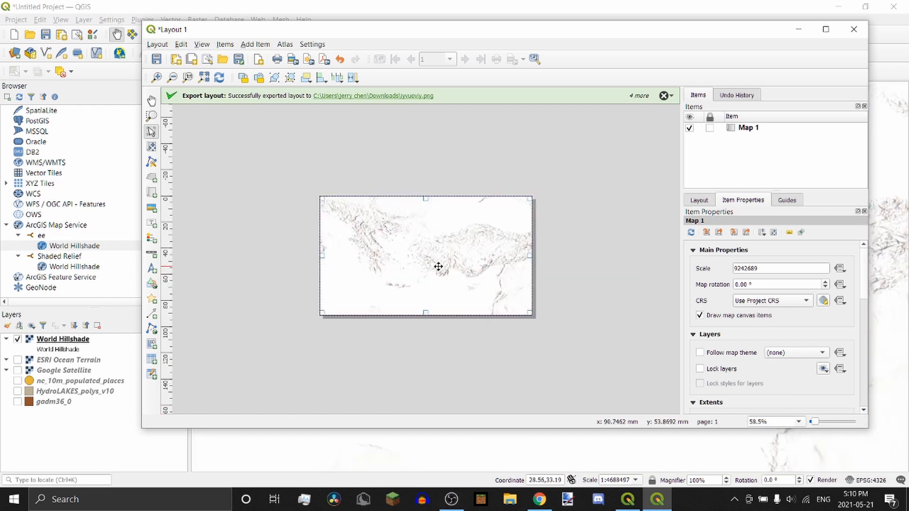
scroll(419, 253, "up", 1)
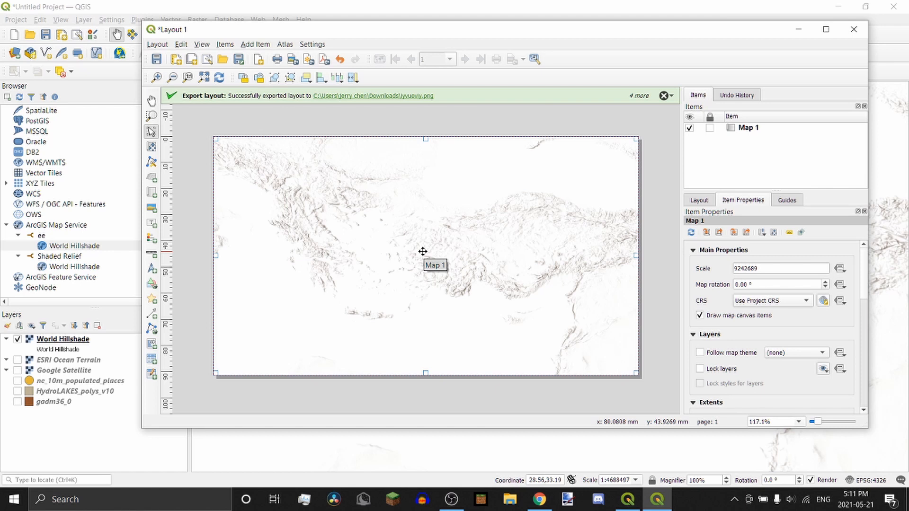
scroll(313, 221, "up", 1)
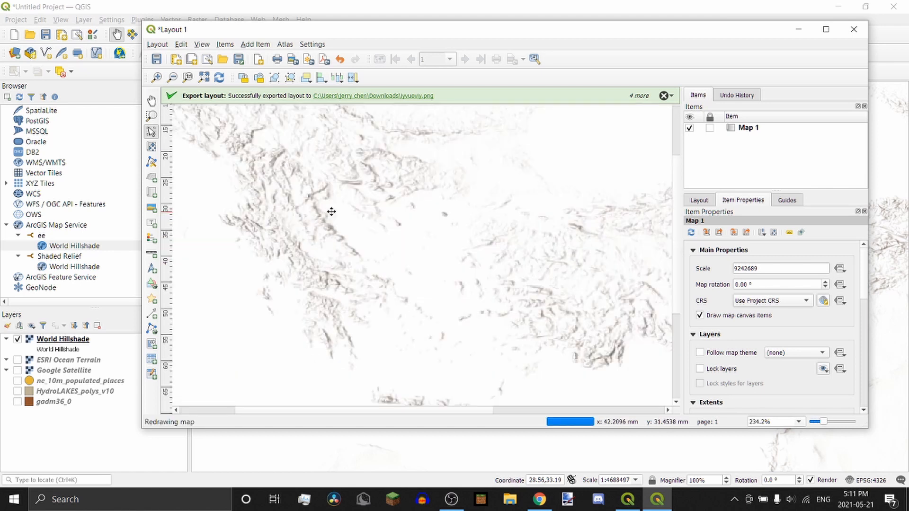
scroll(331, 212, "down", 1)
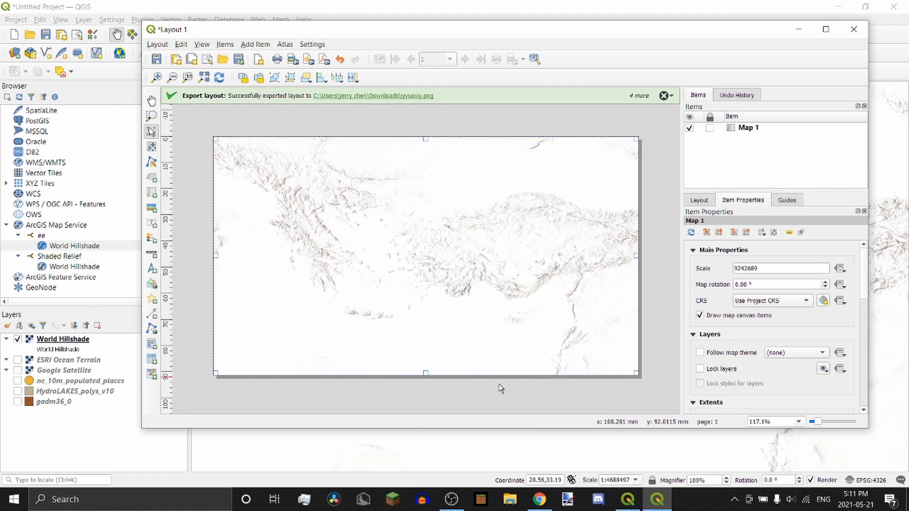
Switch to paint.net and open the 8k Greece Basemap image from the Downloads folder
left_click(565, 498)
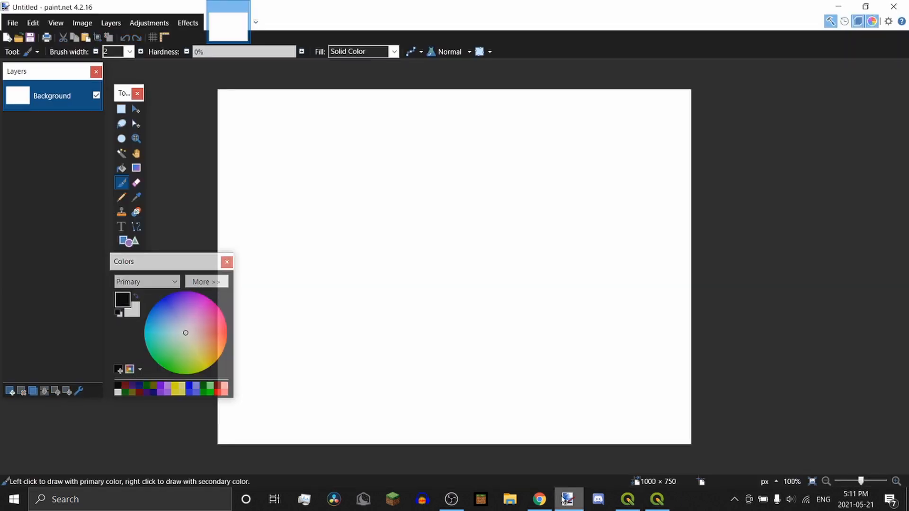
left_click(20, 37)
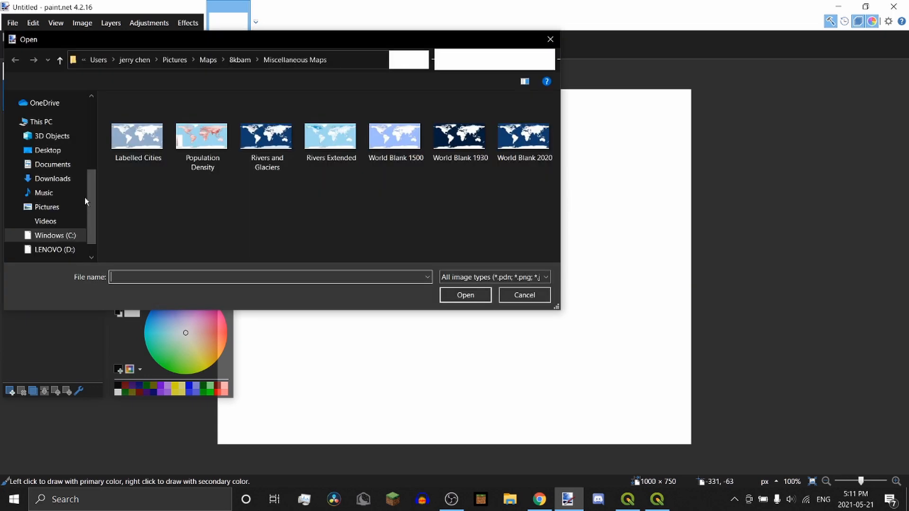
left_click(53, 179)
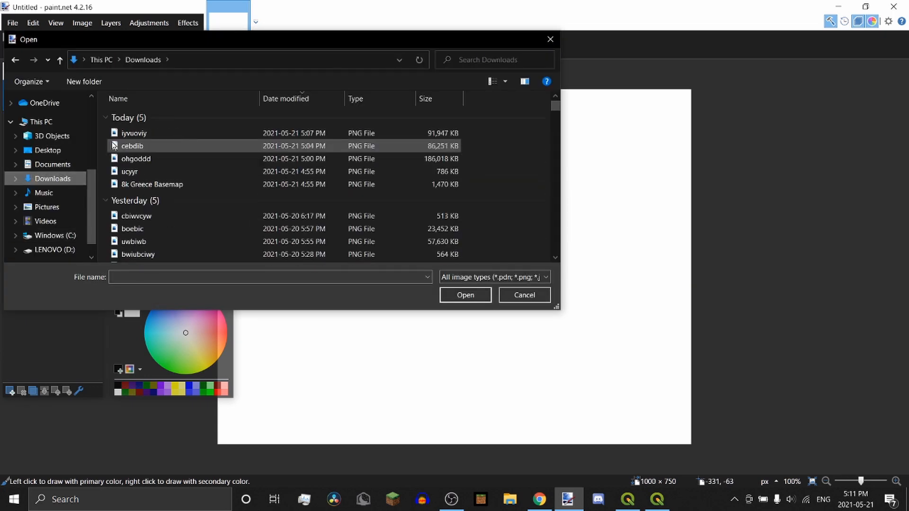
left_click(131, 186)
double_click(131, 186)
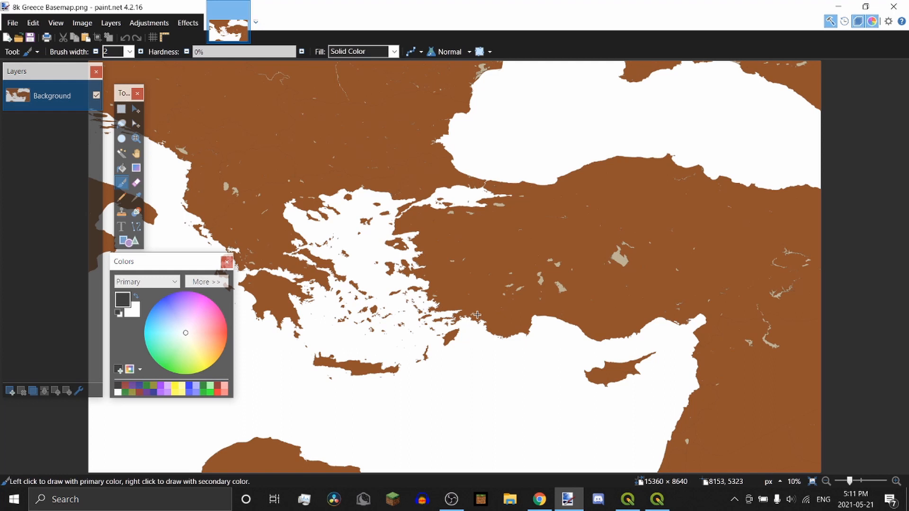
Examine the coastlines and lake outlines of the exported basemap up close
scroll(454, 279, "down", 1)
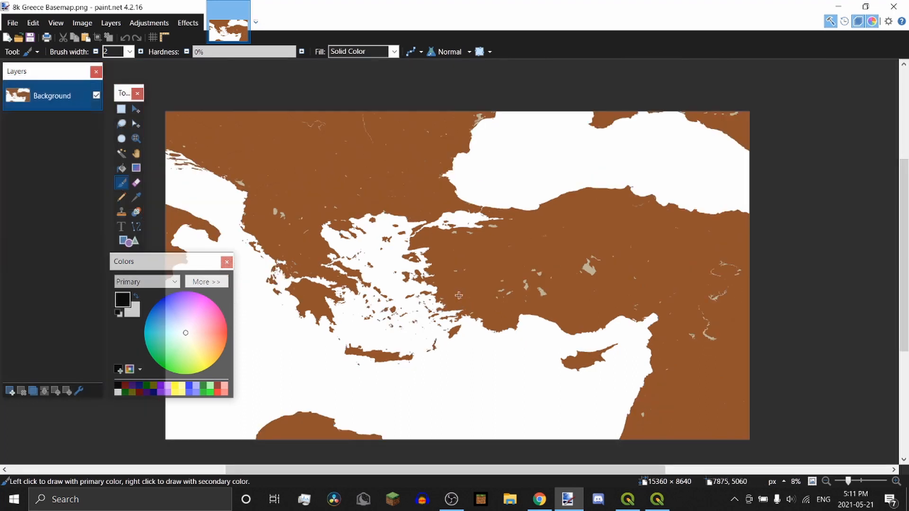
scroll(428, 238, "up", 3)
scroll(408, 230, "up", 9)
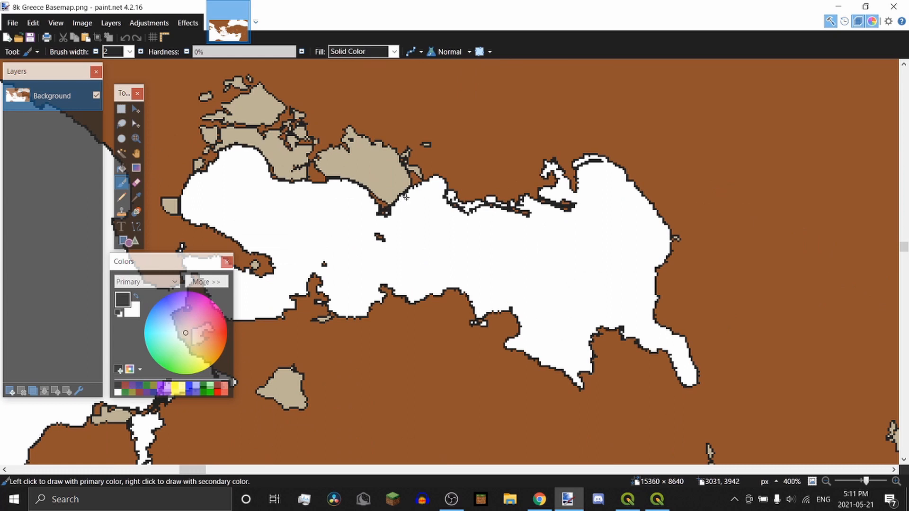
scroll(414, 165, "left", 1)
scroll(412, 168, "down", 1)
scroll(408, 171, "right", 1)
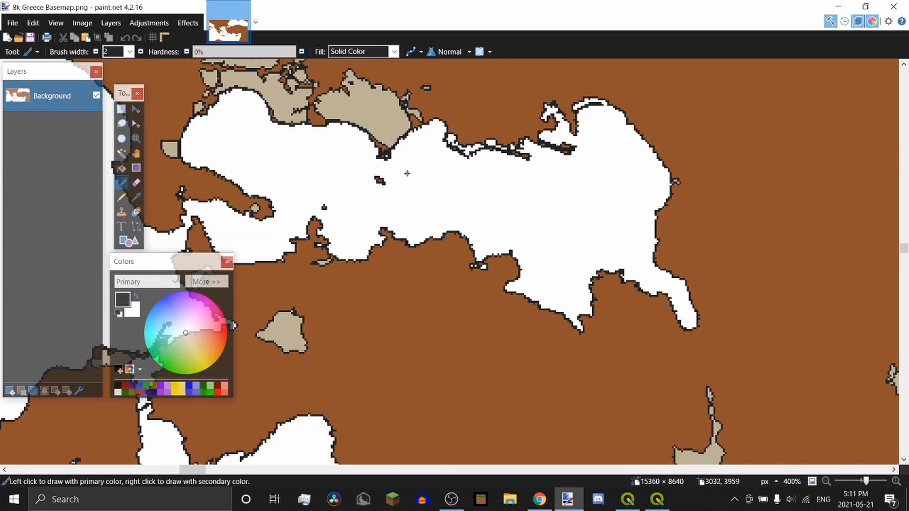
scroll(396, 169, "down", 6)
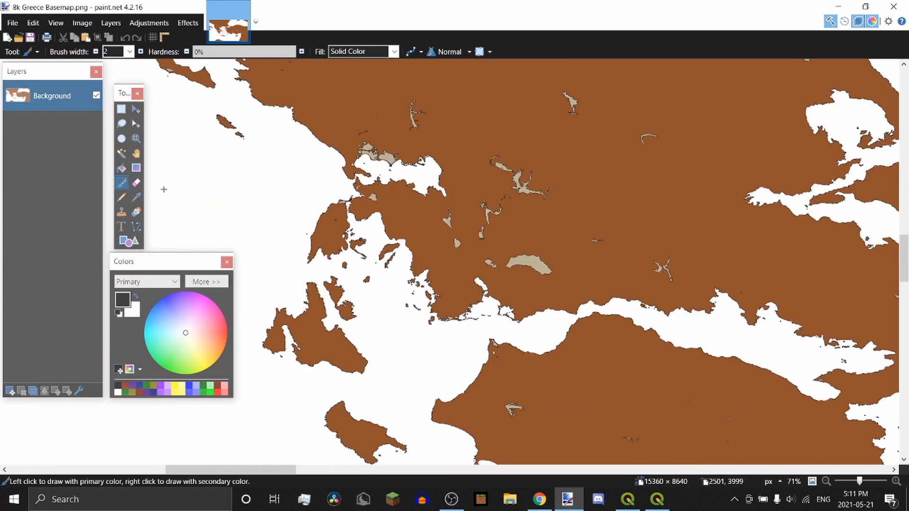
Choose a light blue as the primary color and fill the white sea areas with the Paint Bucket
left_click(136, 199)
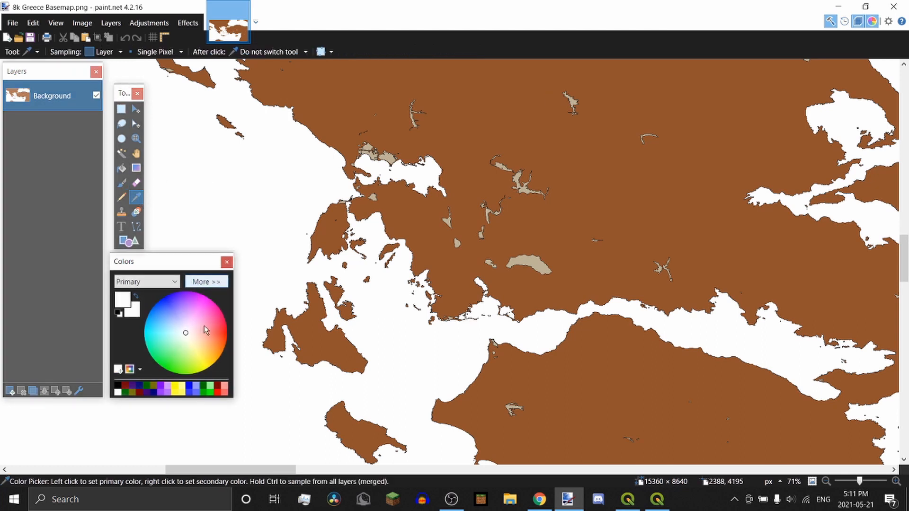
left_click(196, 391)
key("f")
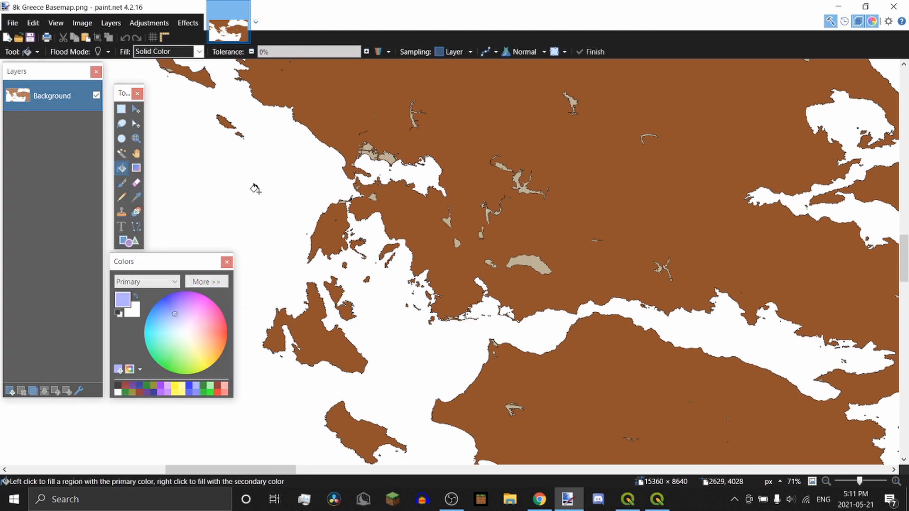
left_click(270, 203)
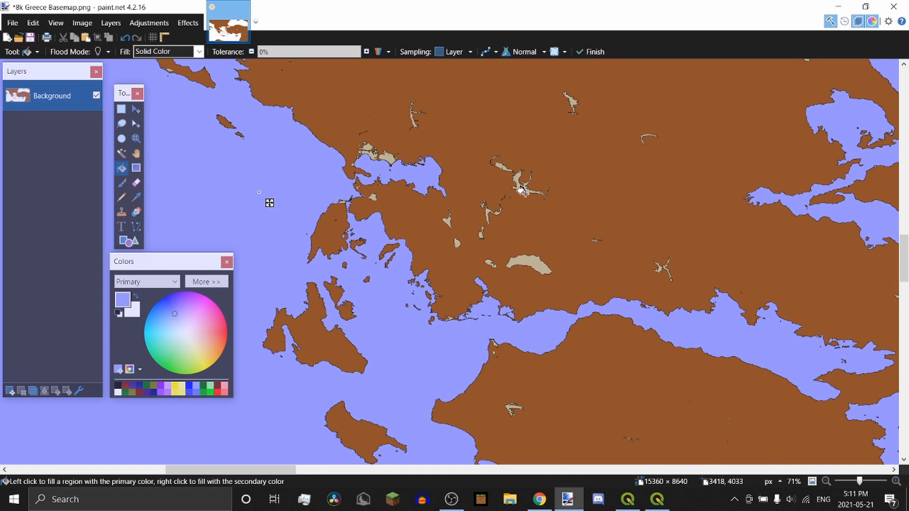
Fill the beige lakes with the same light blue, moving the fill origin onto a lake before committing
left_click(522, 190)
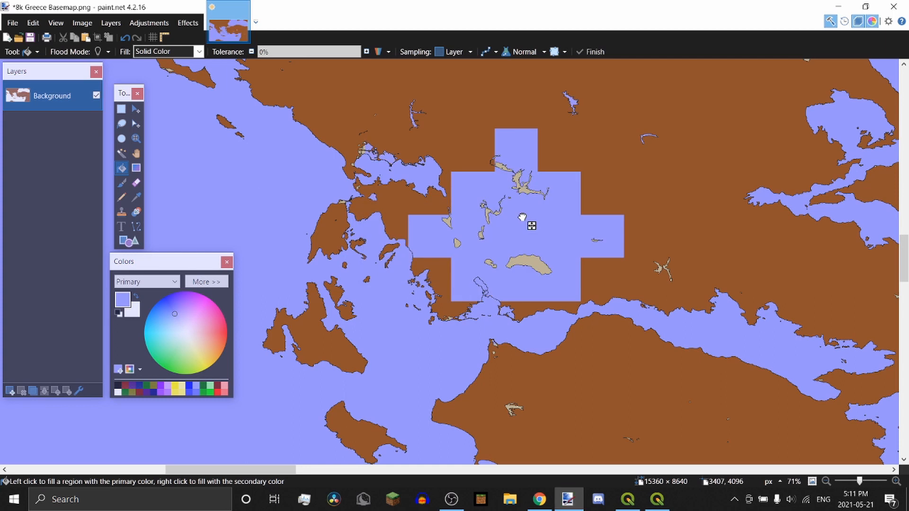
left_click_drag(522, 217, 525, 190)
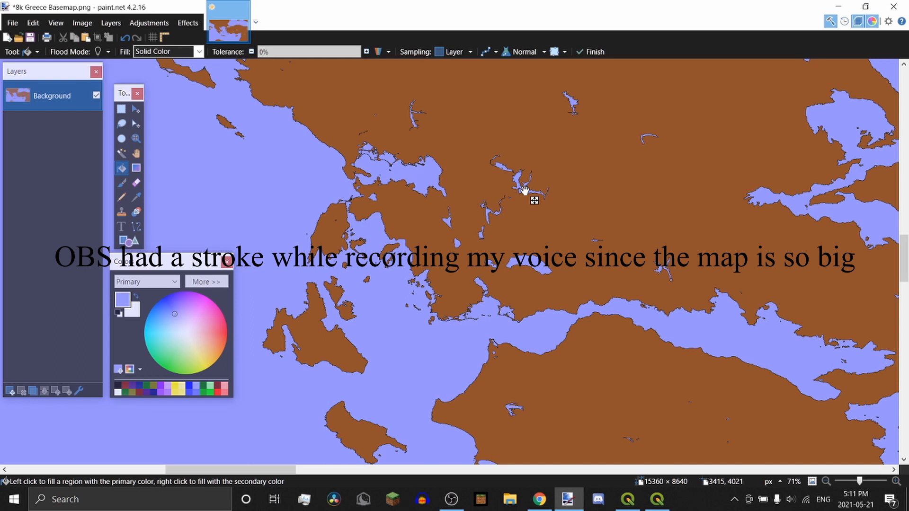
key("Return")
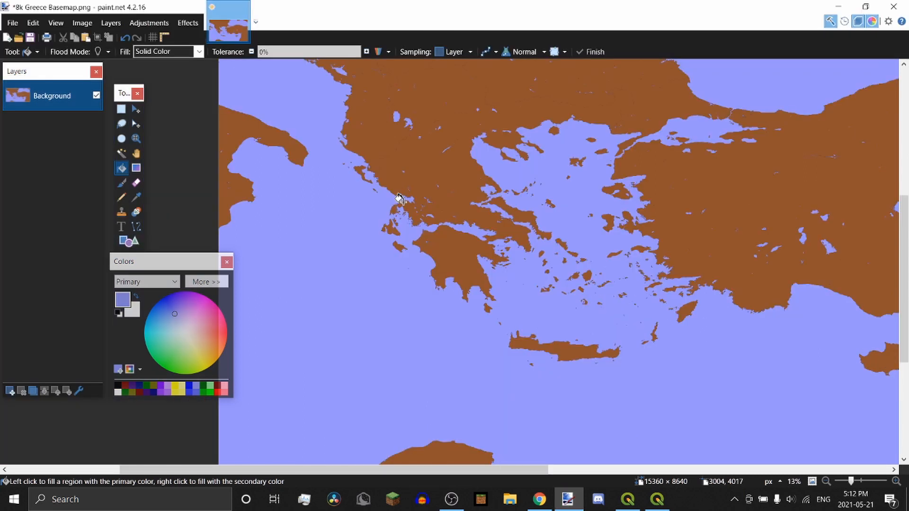
scroll(634, 138, "down", 3)
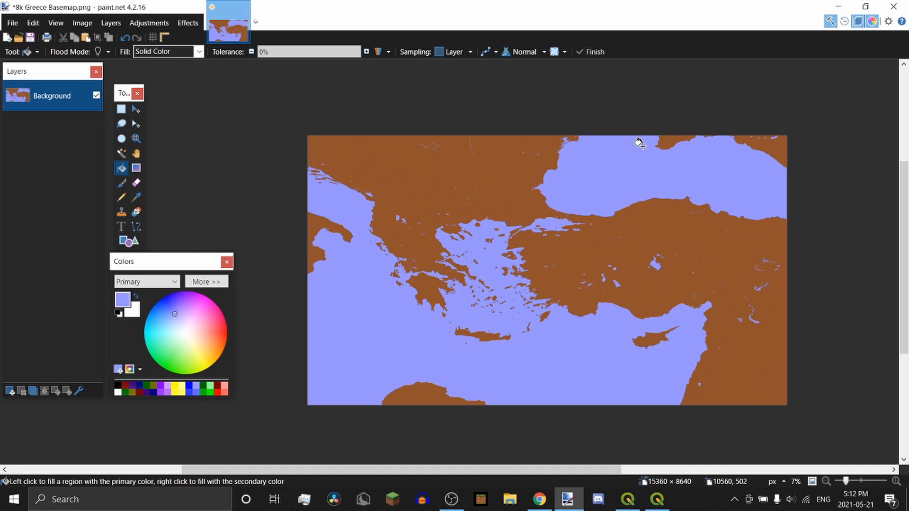
scroll(633, 147, "up", 6)
scroll(632, 151, "left", 5)
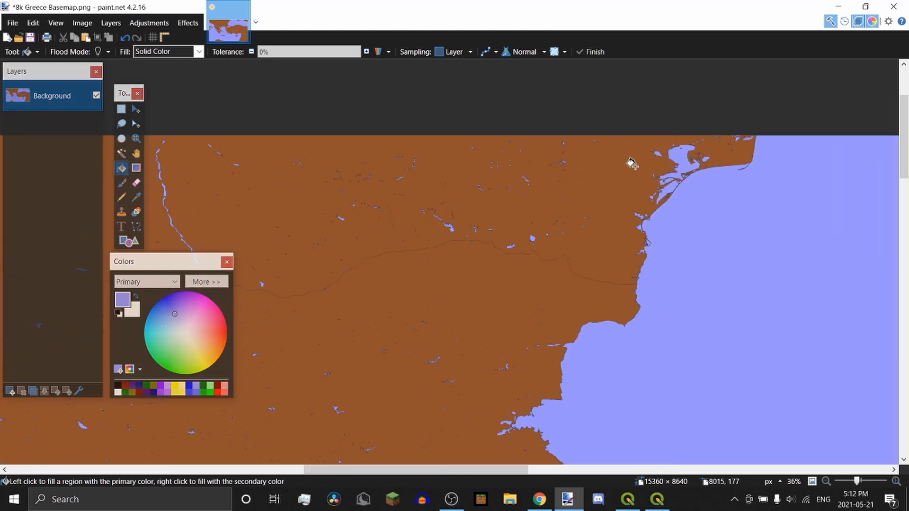
Sample the brown land color from the map as the primary color with the Color Picker
scroll(632, 164, "up", 6)
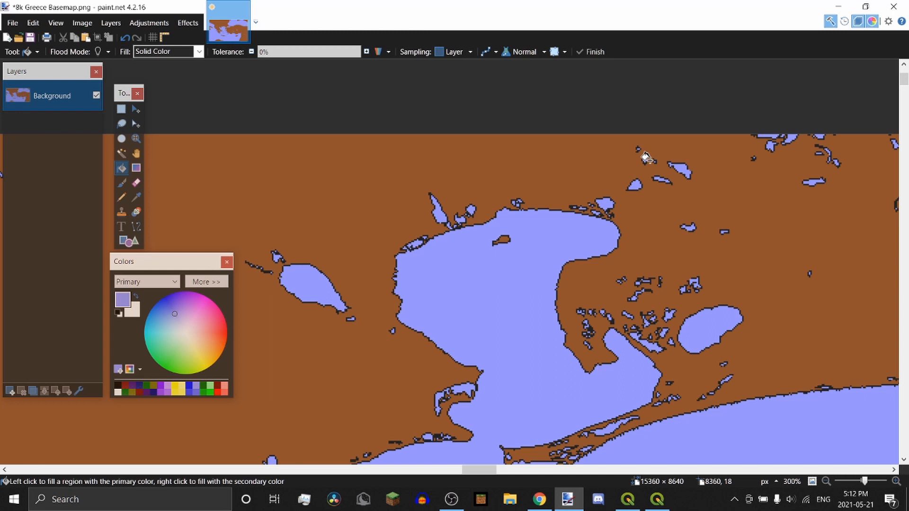
scroll(646, 157, "down", 10)
key("k")
scroll(382, 142, "down", 3)
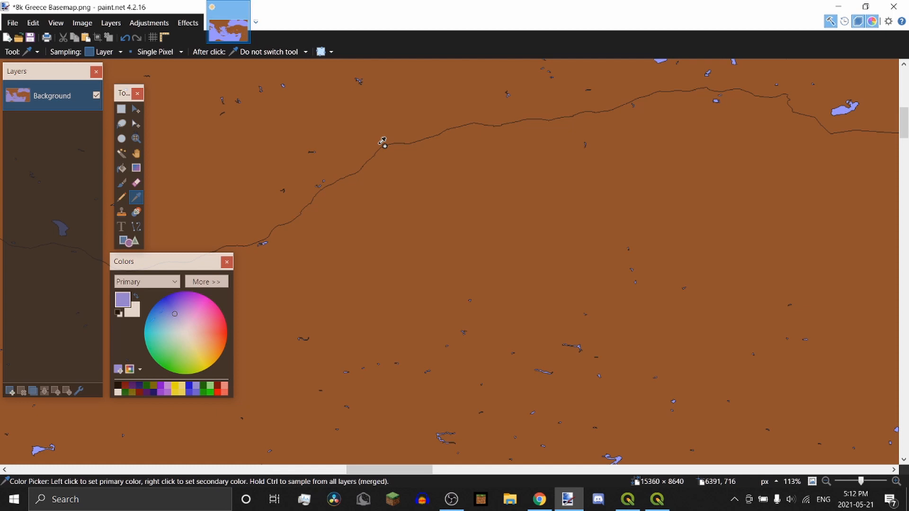
scroll(383, 142, "down", 10)
left_click(483, 199)
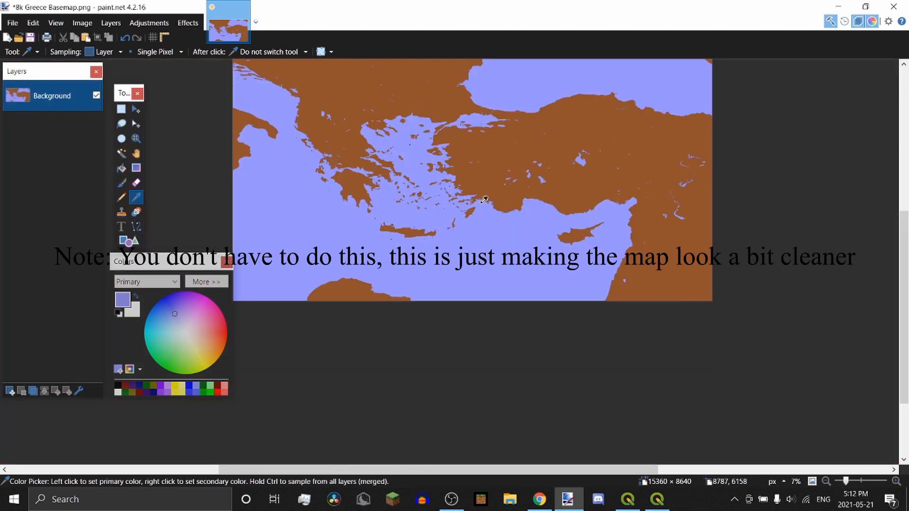
Fill the dark coastline and border outlines with the brown land color using the Paint Bucket
scroll(484, 199, "up", 8)
key("f")
scroll(416, 321, "up", 3)
scroll(508, 259, "up", 7)
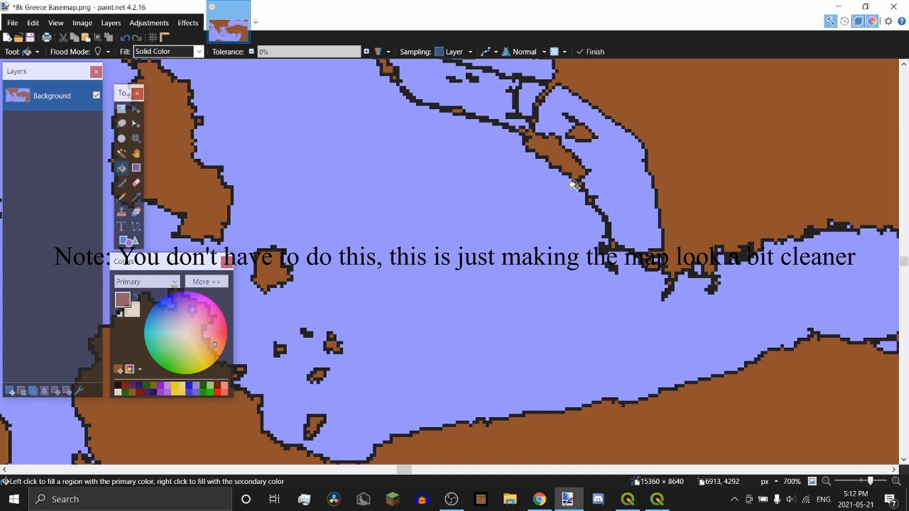
left_click(611, 204)
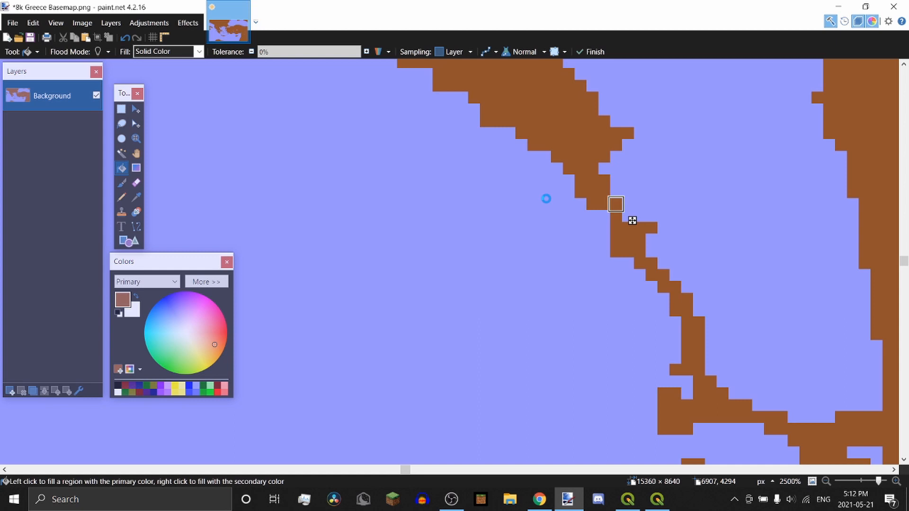
scroll(525, 225, "down", 7)
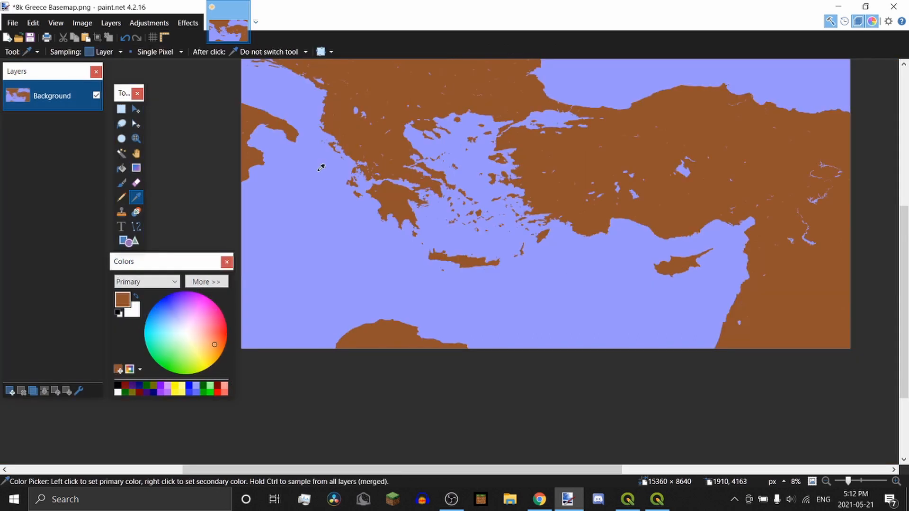
Select all the brown land areas across the map with the Magic Wand
scroll(321, 168, "up", 5)
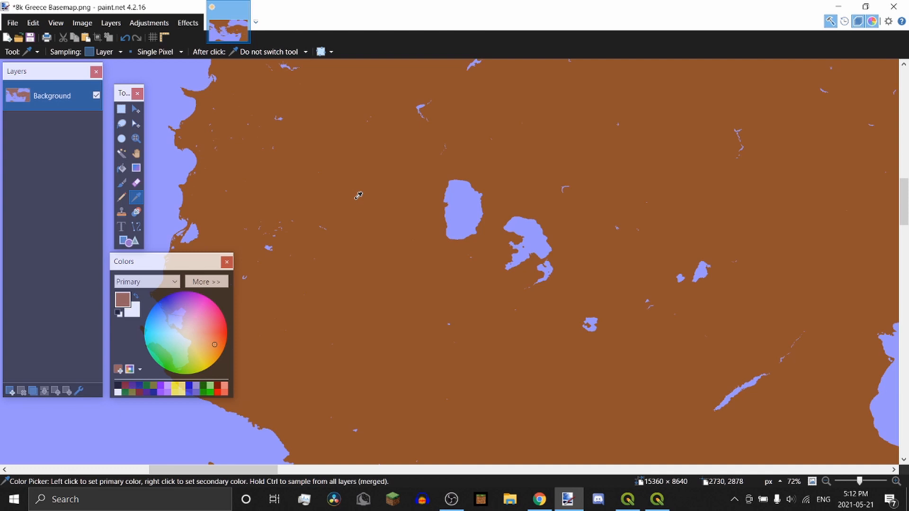
scroll(359, 195, "down", 5)
key("s")
key("s")
key("s")
key("s")
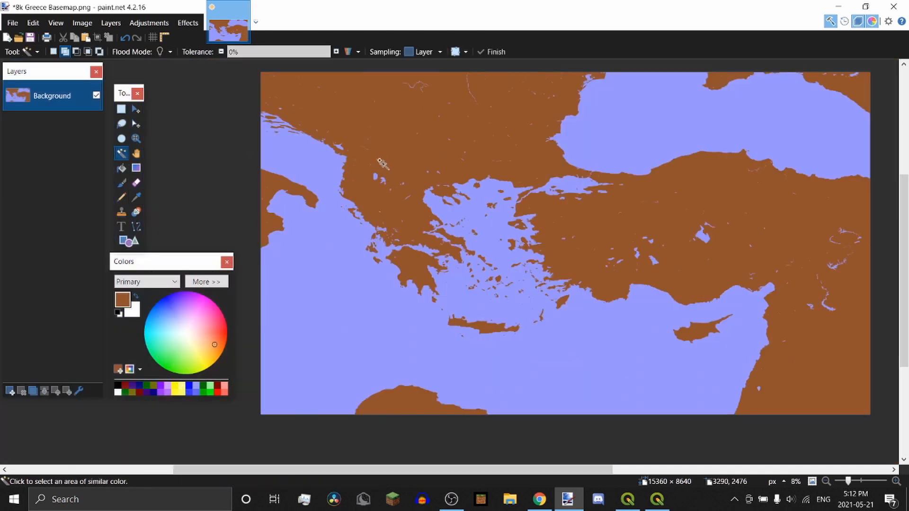
scroll(322, 164, "up", 5)
scroll(321, 163, "down", 5)
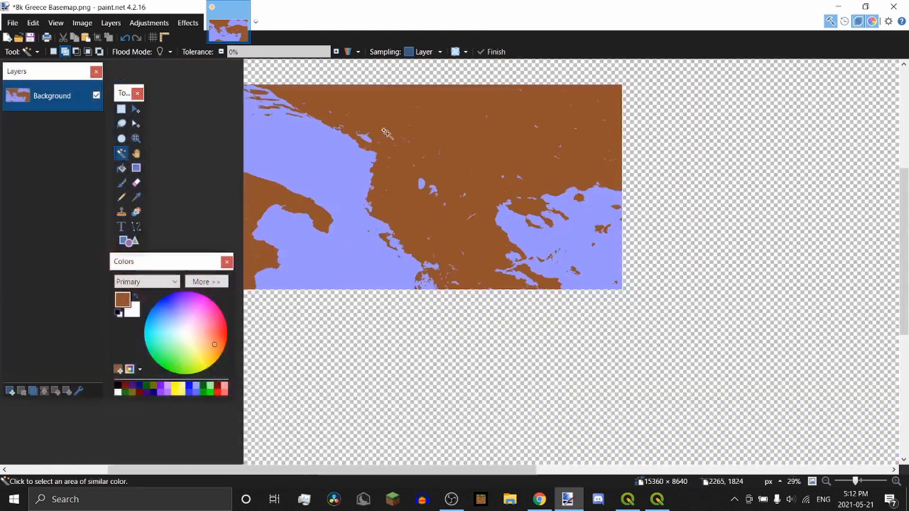
scroll(395, 118, "up", 5)
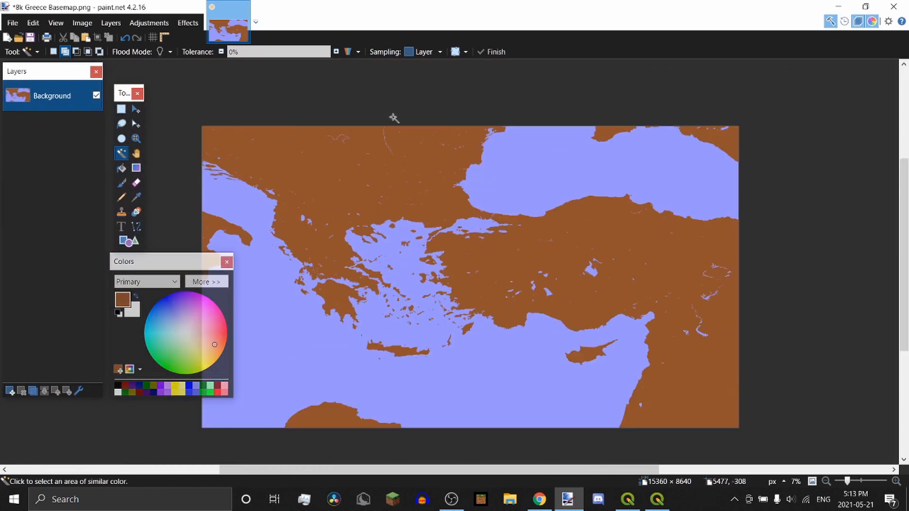
scroll(415, 144, "up", 1)
scroll(412, 160, "down", 6)
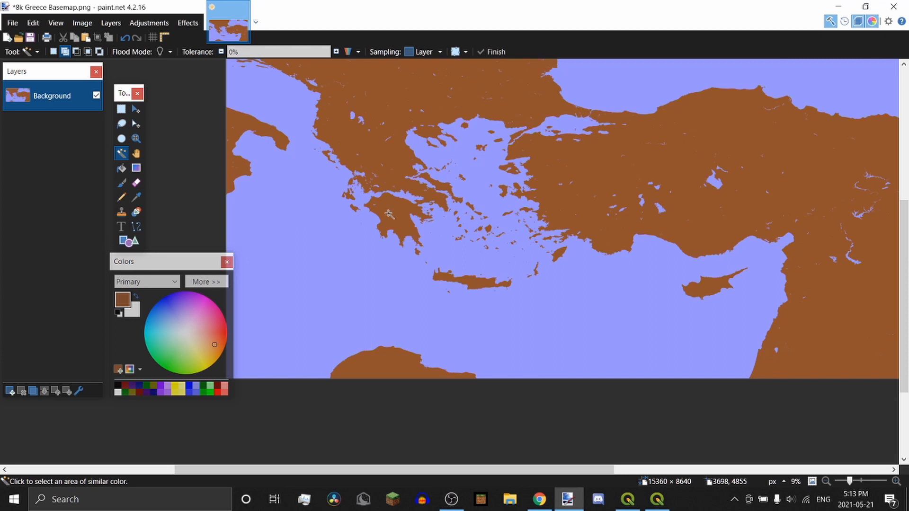
left_click(298, 250)
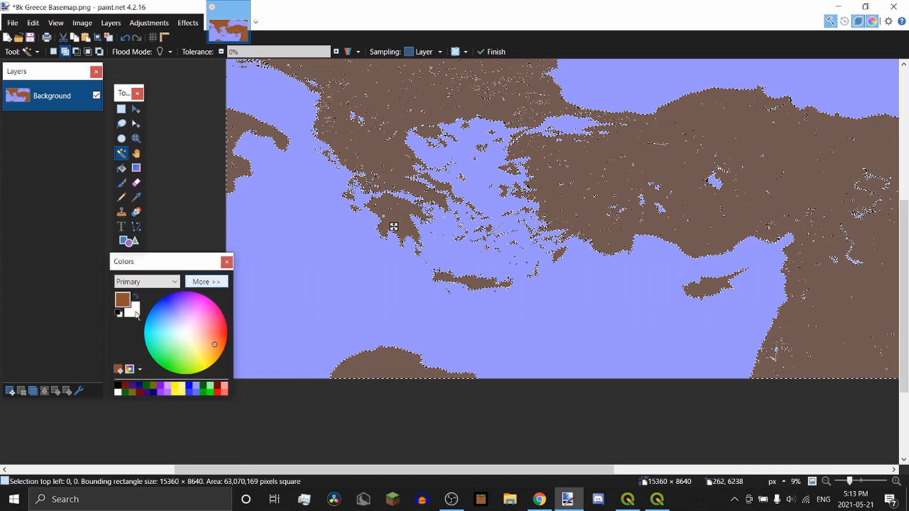
Add a new layer, fill the land selection on it with the white secondary color, and deselect
left_click(10, 391)
key("f")
right_click(367, 155)
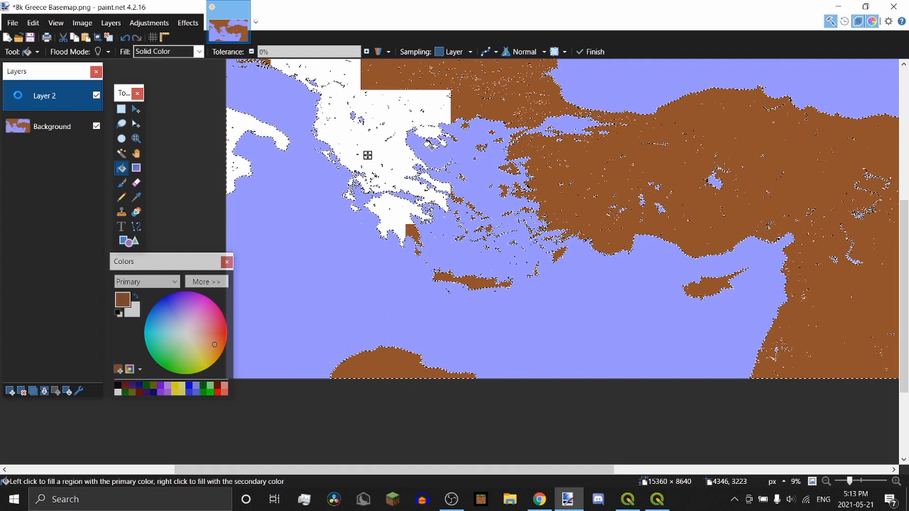
scroll(338, 155, "up", 2)
key("ctrl+d")
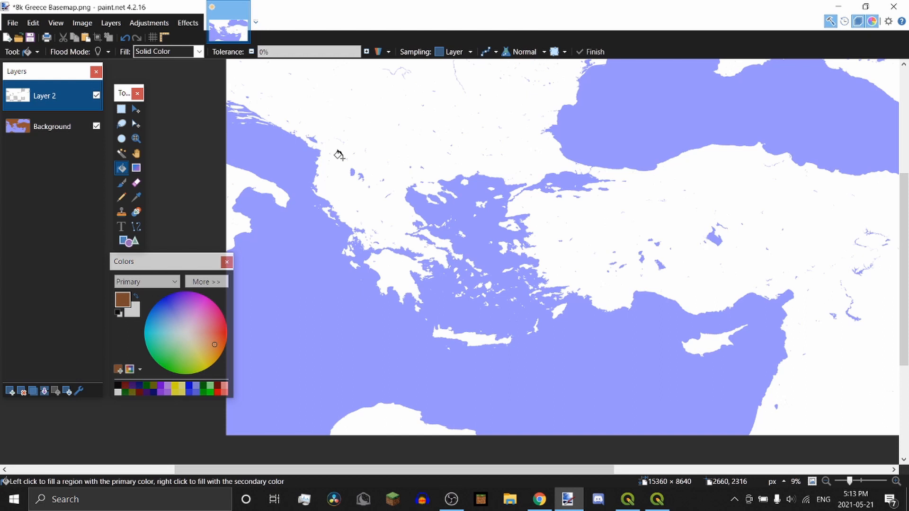
Apply a black Drop Shadow to the white land layer with zero offsets, widening radius 1, blur radius 0 and opacity 255
scroll(399, 198, "up", 2)
left_click(188, 22)
left_click(359, 168)
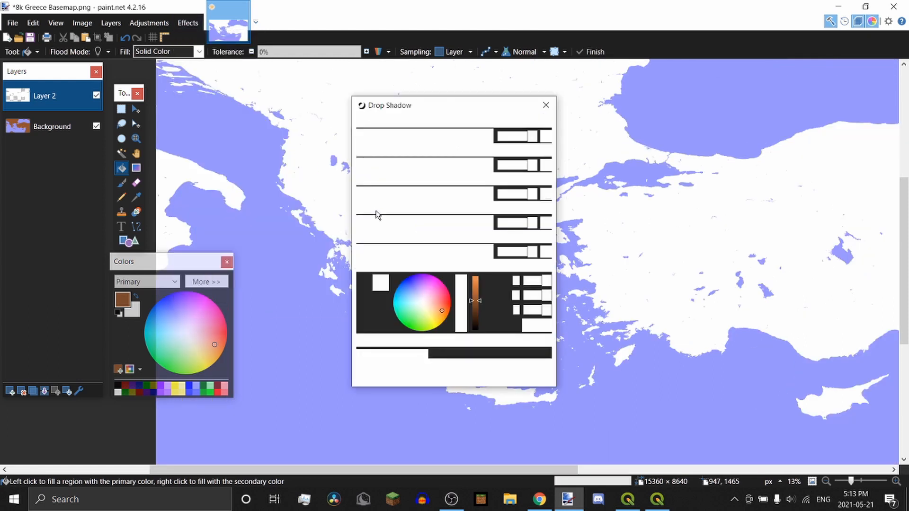
left_click_drag(368, 195, 364, 195)
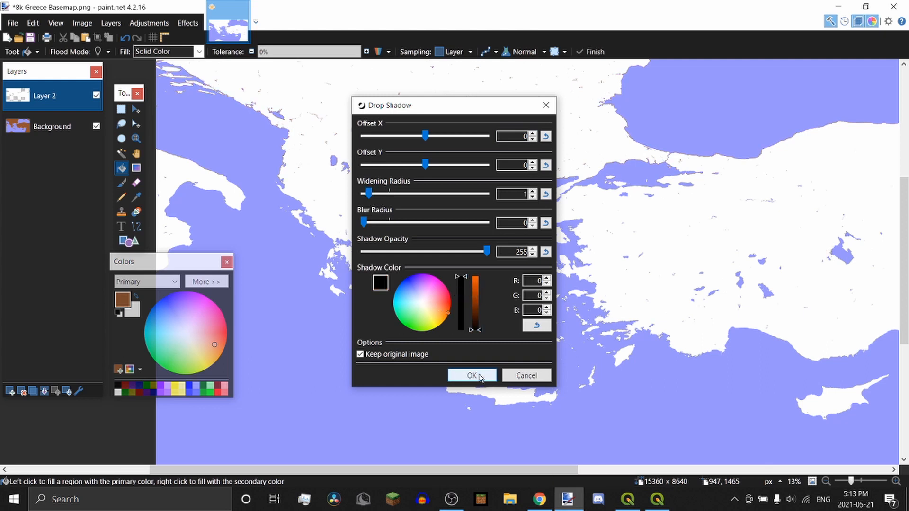
left_click(471, 376)
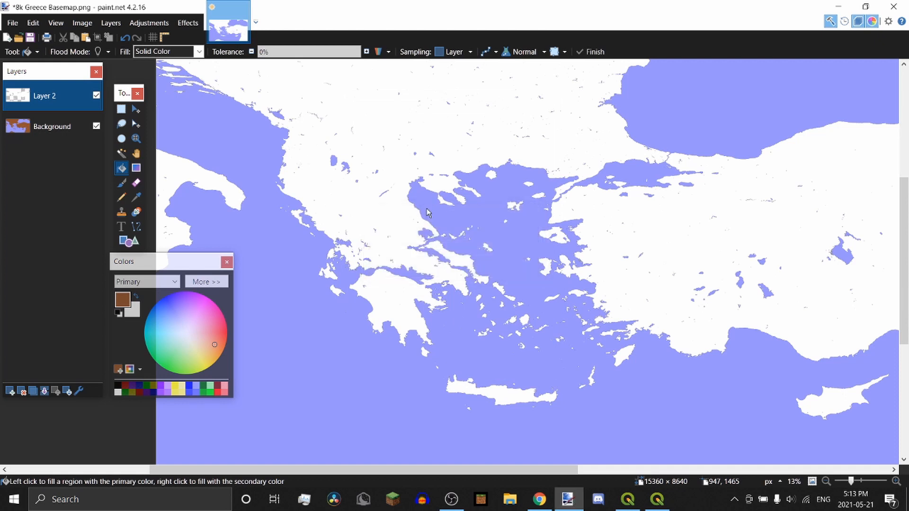
Examine the thin black outlines around the coastlines, islands, lakes and rivers up close
scroll(416, 208, "up", 8)
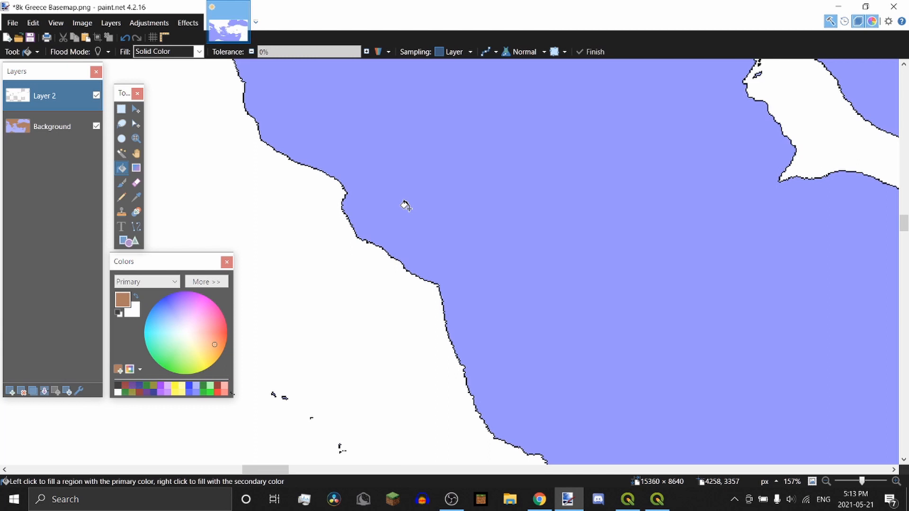
scroll(405, 206, "down", 8)
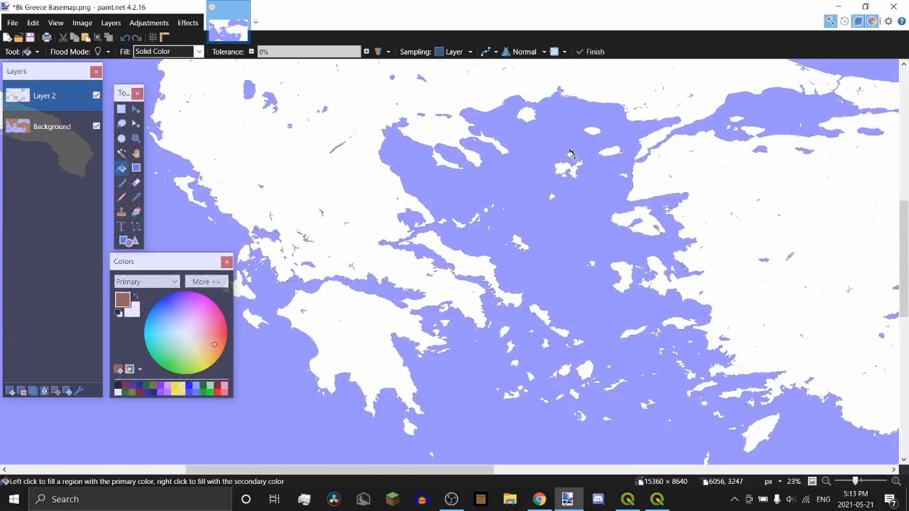
scroll(570, 153, "up", 8)
scroll(551, 199, "down", 8)
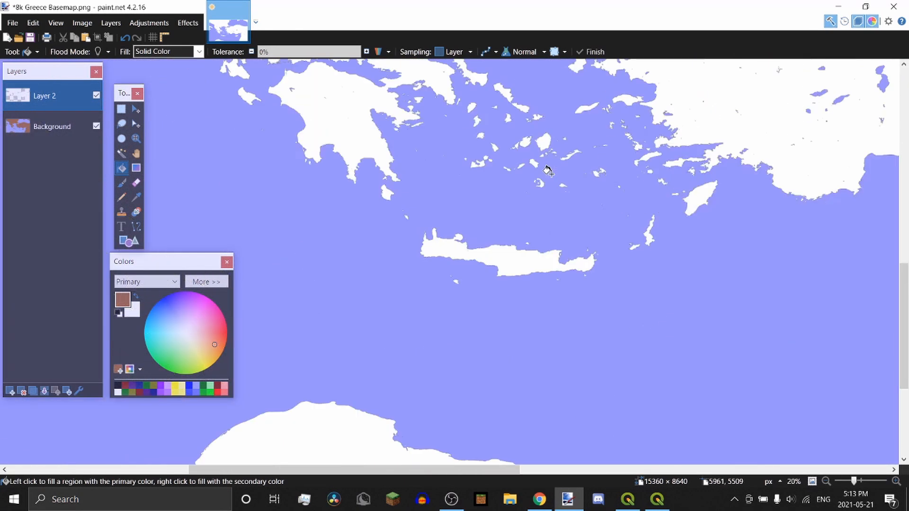
scroll(583, 188, "down", 2)
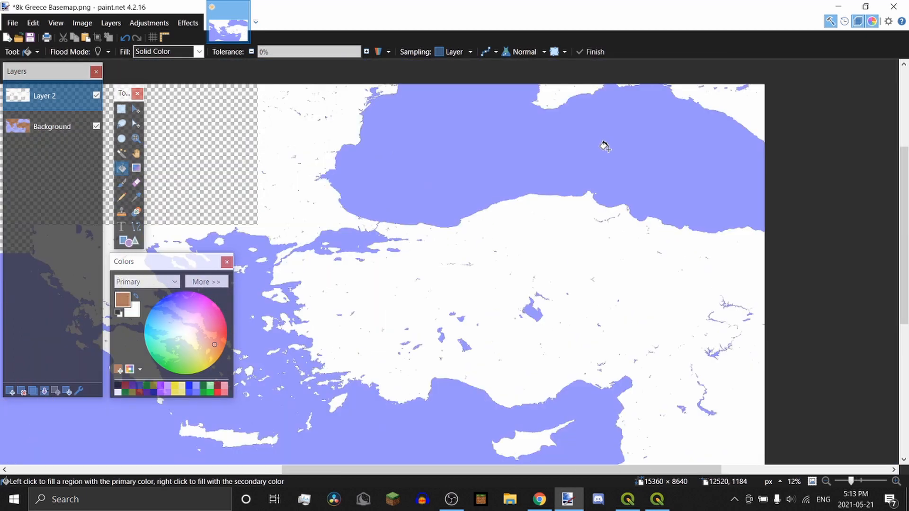
scroll(605, 147, "up", 10)
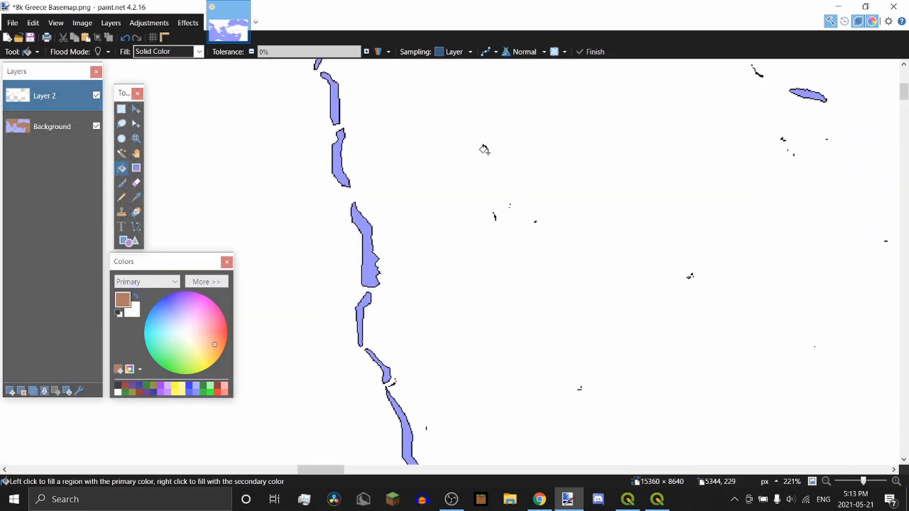
scroll(483, 150, "down", 10)
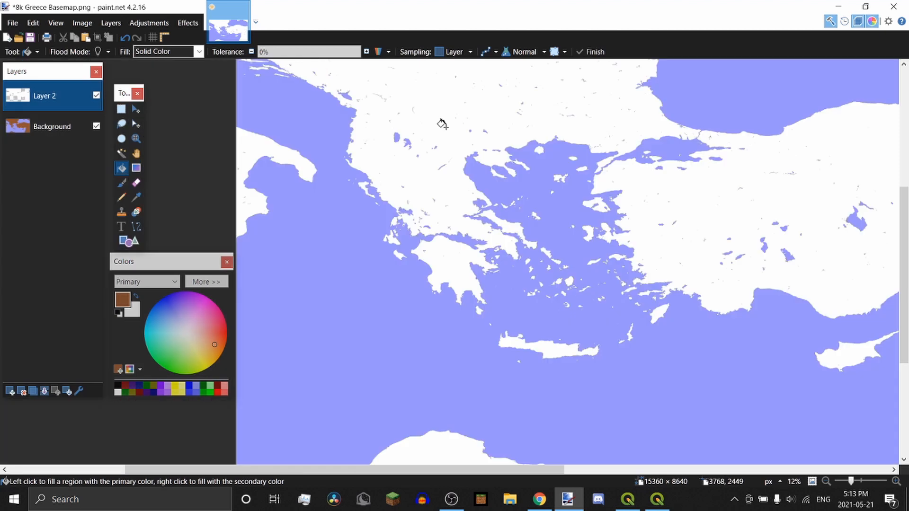
Merge the outlined white land layer down into the Background layer
scroll(442, 124, "down", 2)
key("ctrl+m")
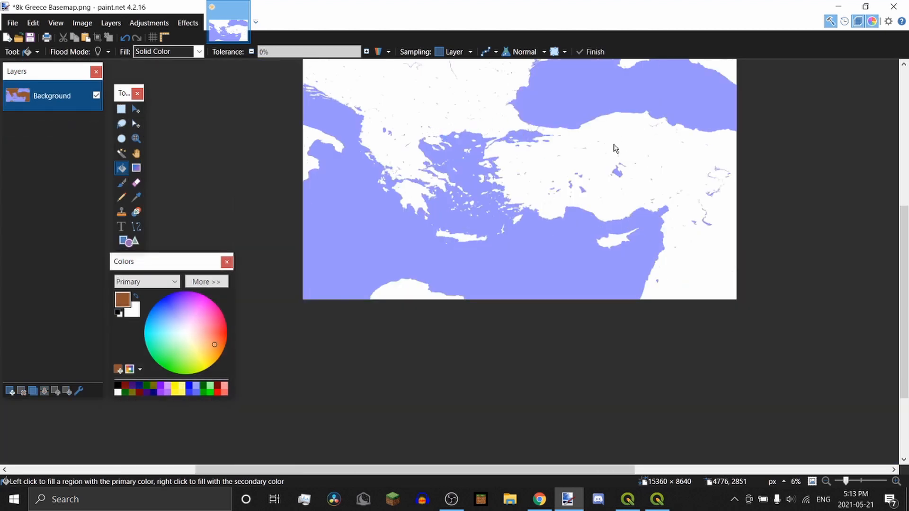
scroll(450, 282, "up", 2)
scroll(447, 278, "up", 2)
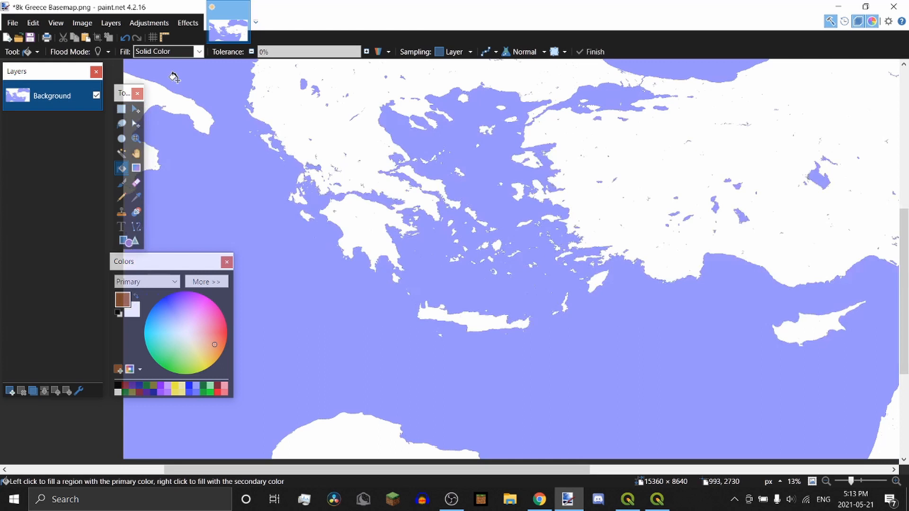
Import the ucyyr image from the Downloads folder as a new layer above the basemap
left_click(109, 25)
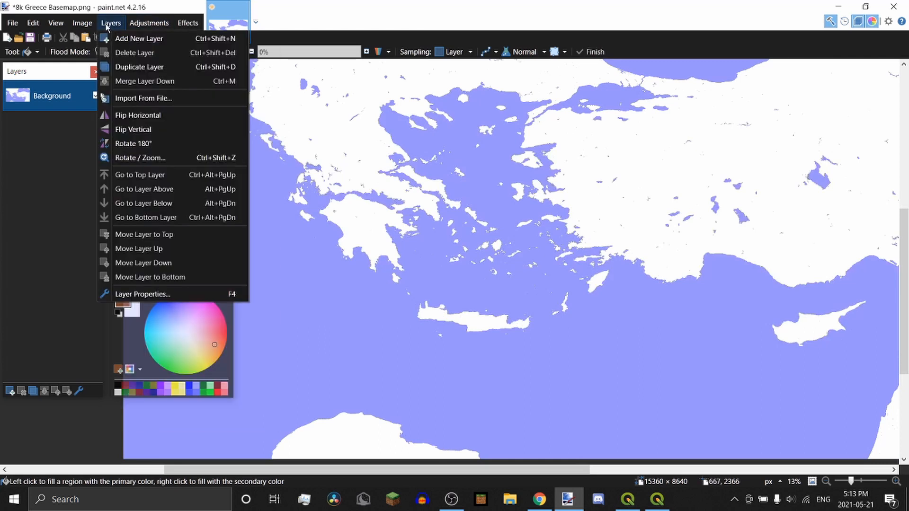
left_click(127, 98)
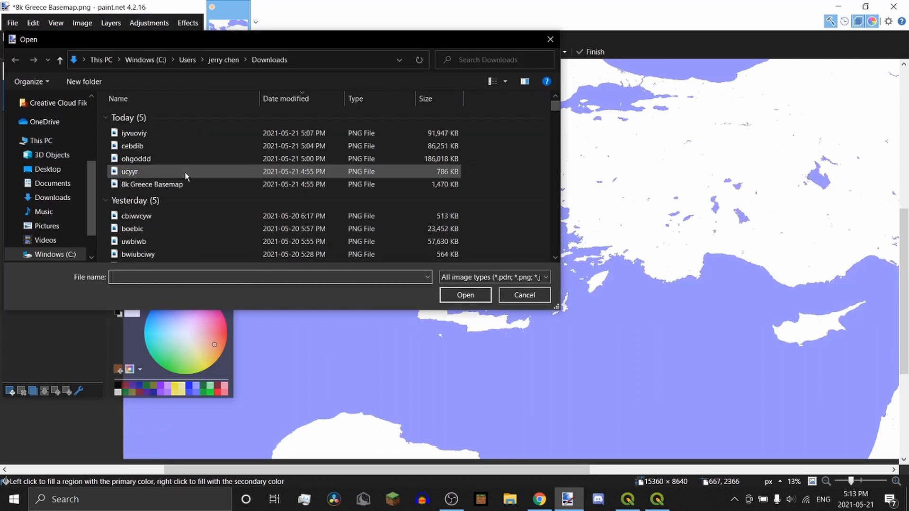
key("Escape")
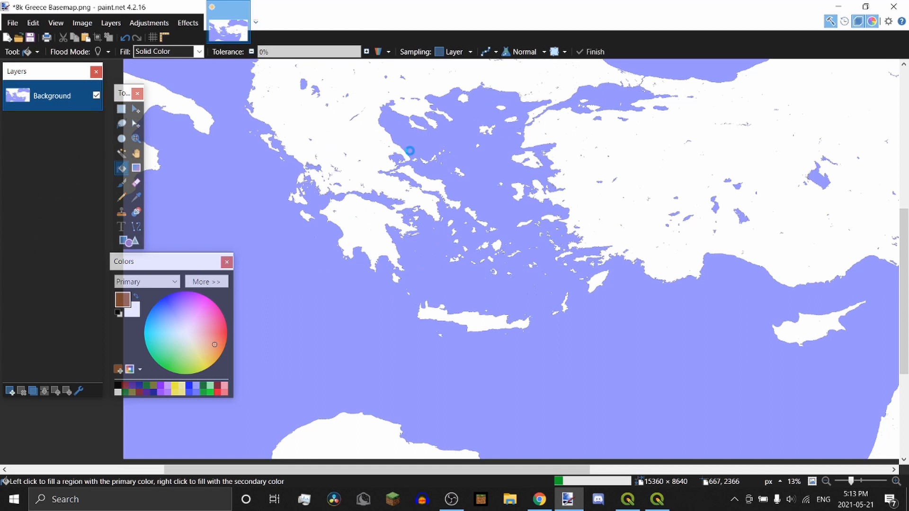
Select the light blue background of the imported city layer with the Magic Wand and cut it out
key("m")
key("ctrl+d")
left_click(121, 153)
left_click(242, 176)
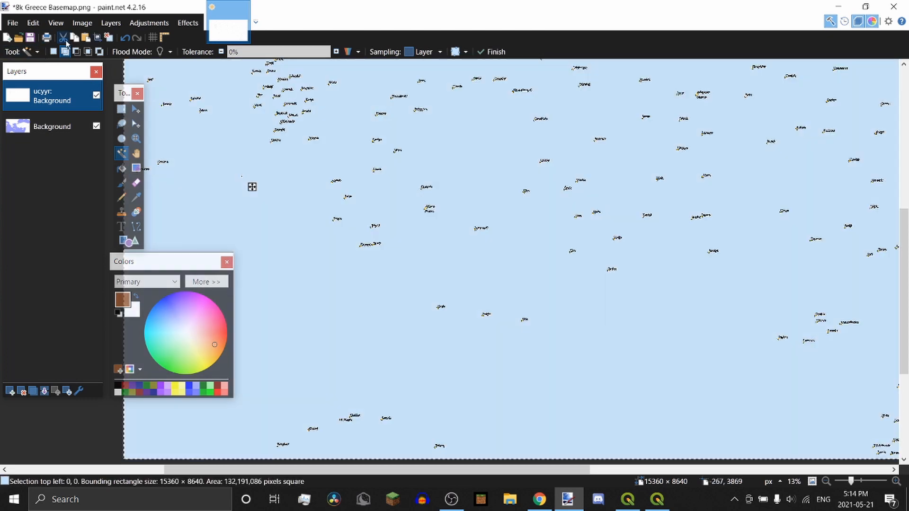
left_click(65, 41)
Examine the city dots and name labels over the basemap at several zoom levels
scroll(356, 94, "up", 3)
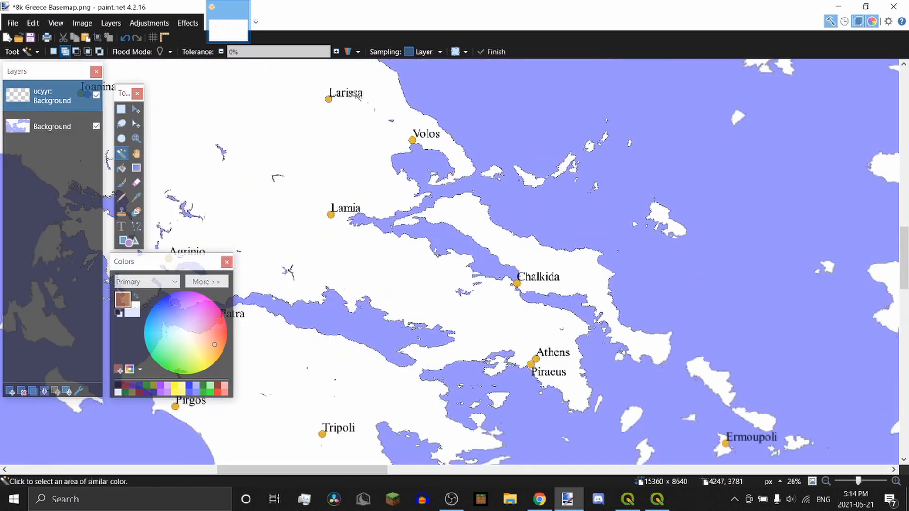
scroll(356, 95, "up", 4)
scroll(420, 141, "down", 2)
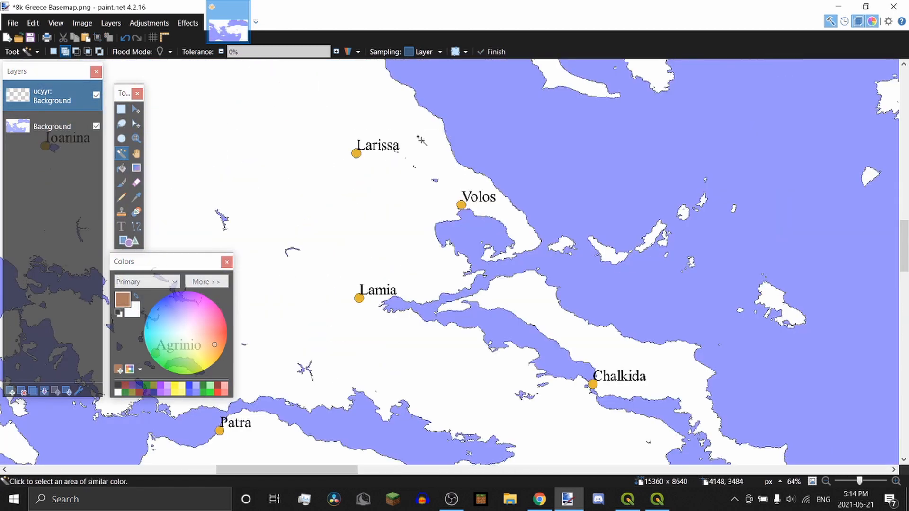
scroll(421, 140, "up", 3)
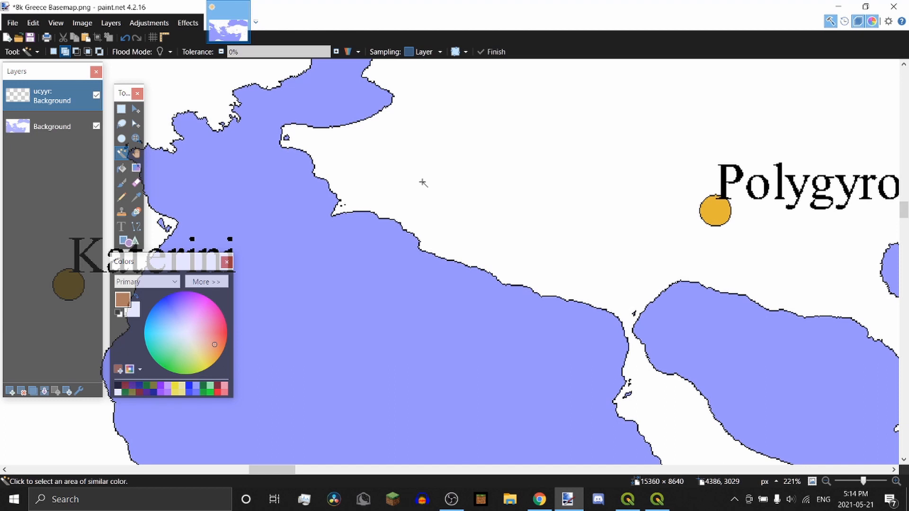
scroll(423, 183, "down", 8)
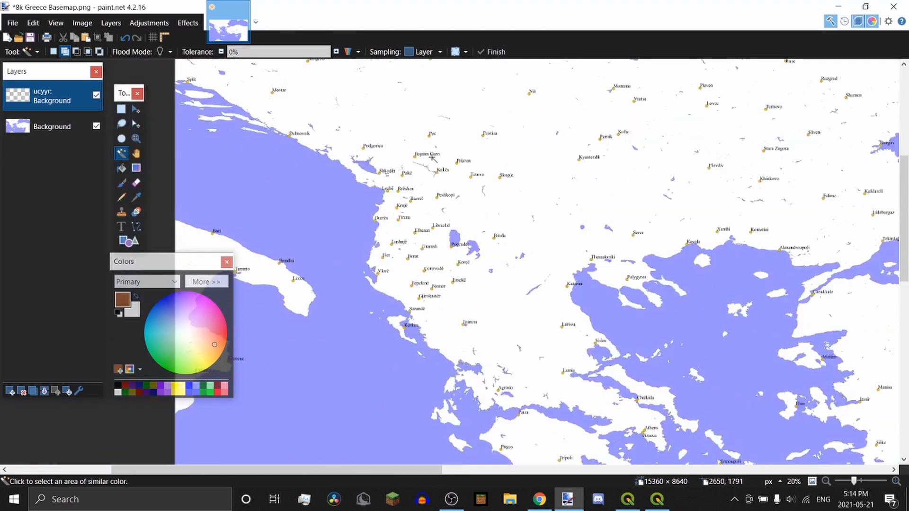
scroll(431, 157, "up", 3)
scroll(389, 160, "down", 4)
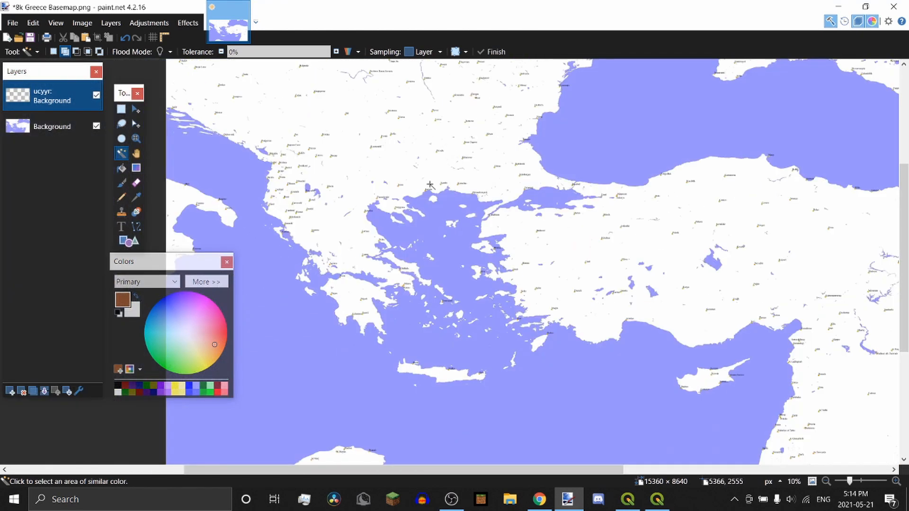
scroll(429, 184, "up", 2)
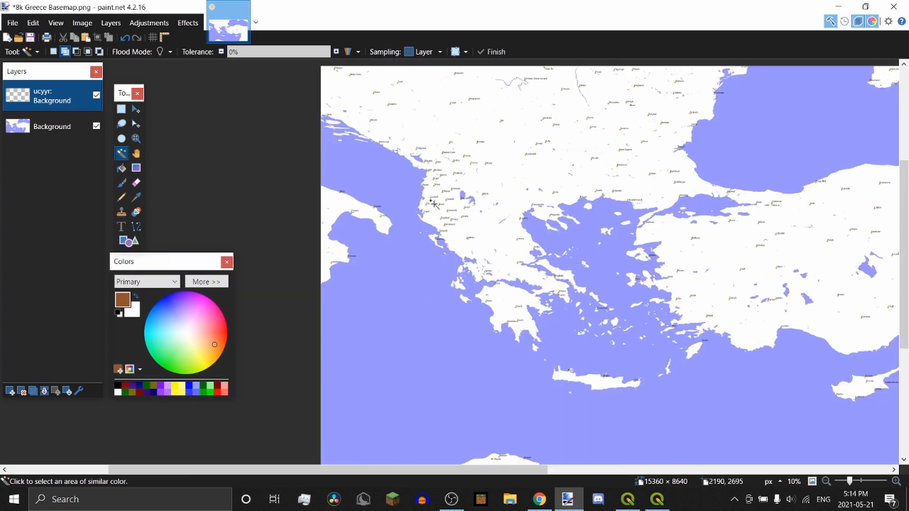
Import the ohgoddd satellite image from the Downloads folder as a new layer above the city labels
scroll(446, 207, "down", 1)
left_click(110, 22)
left_click(152, 100)
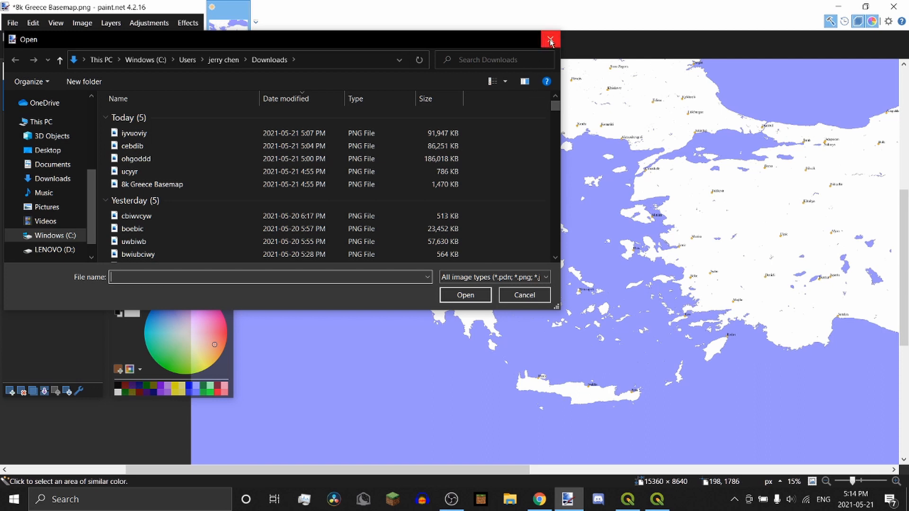
double_click(380, 158)
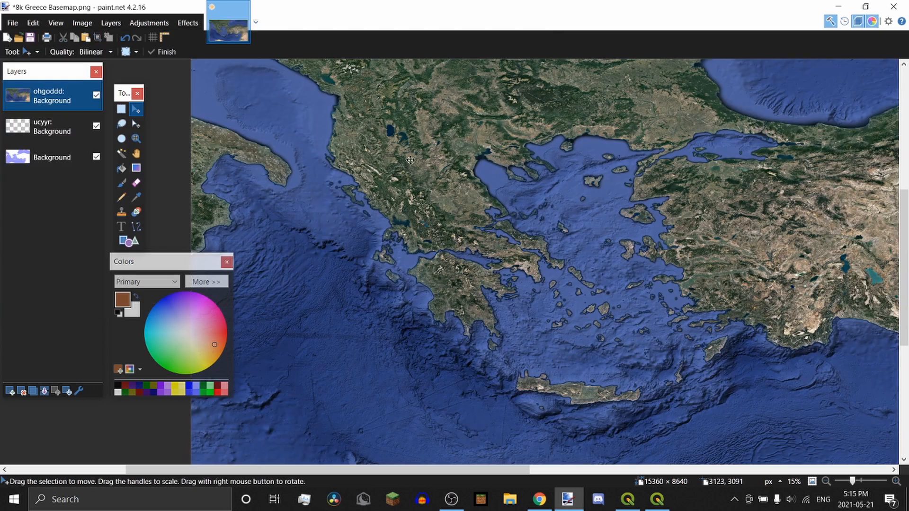
Examine the imported satellite imagery at several zoom levels across Turkey, the Sea of Marmara, Greece and Albania
scroll(453, 157, "down", 3)
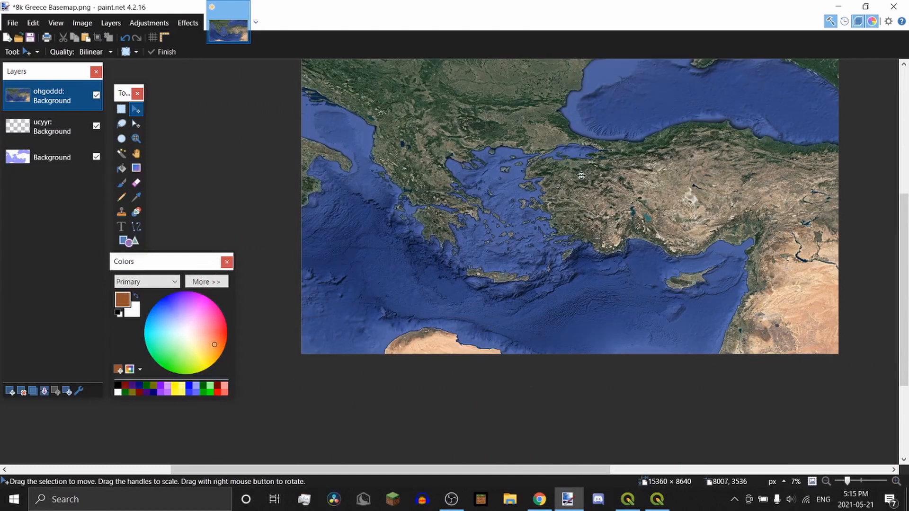
scroll(581, 175, "up", 4)
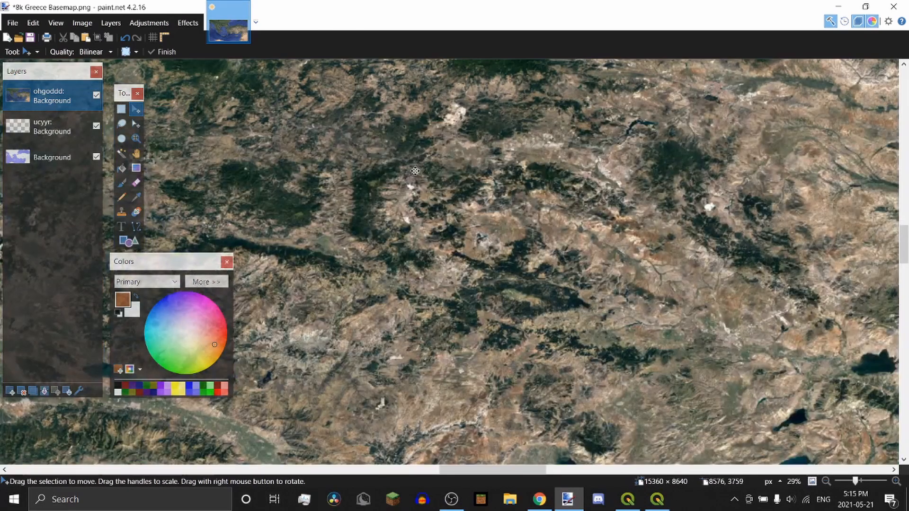
scroll(415, 171, "down", 3)
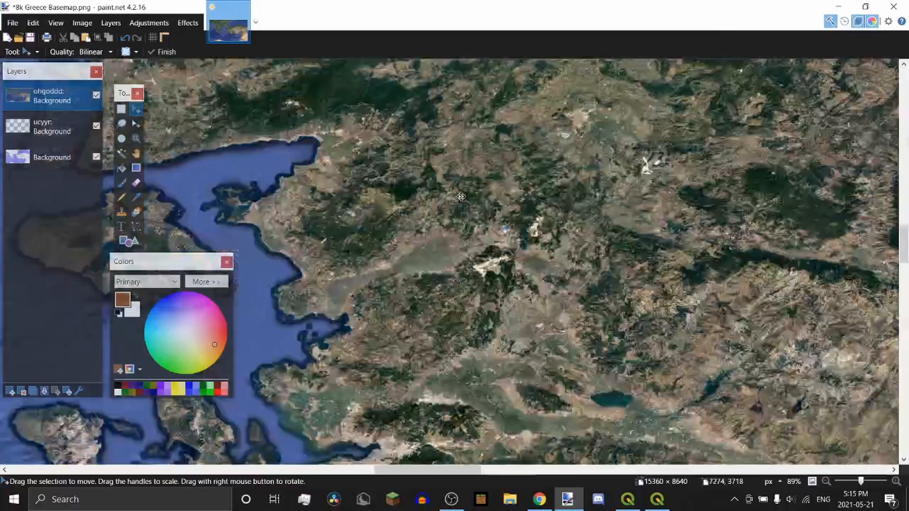
scroll(461, 196, "up", 5)
scroll(461, 196, "left", 3)
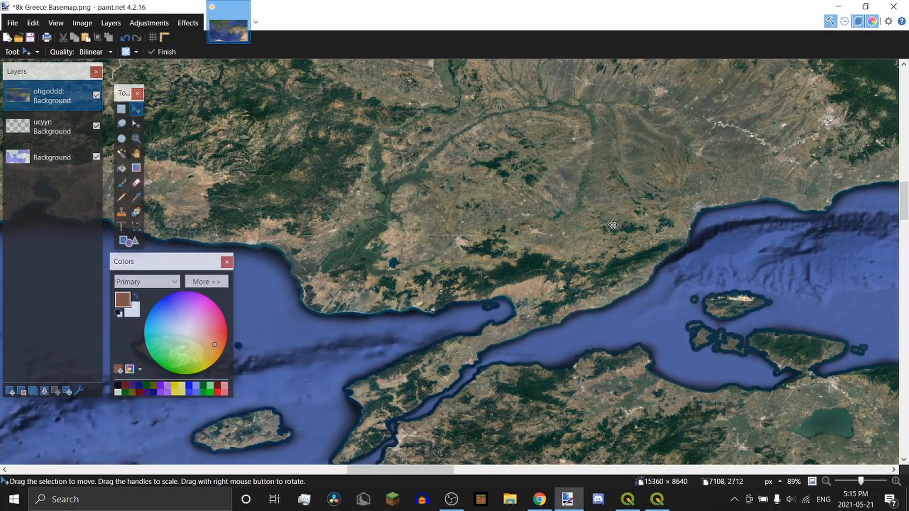
scroll(613, 225, "right", 5)
scroll(629, 150, "down", 2)
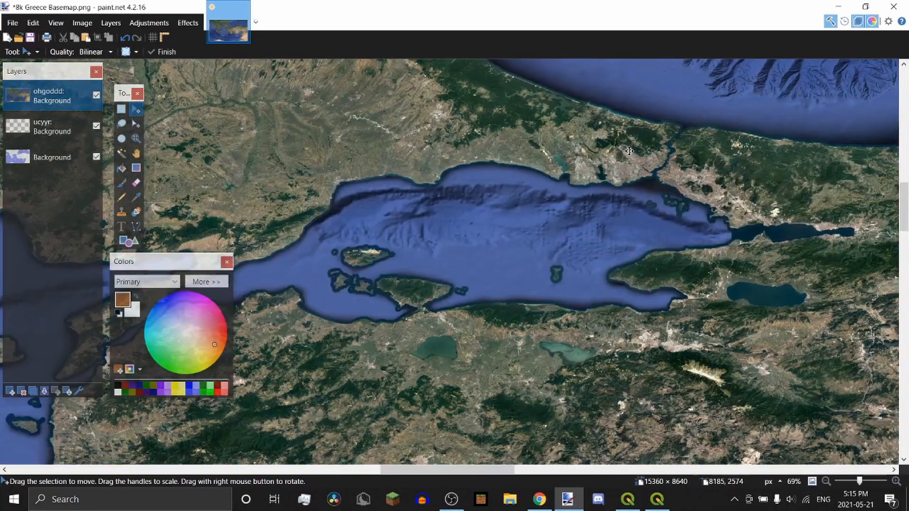
scroll(629, 151, "down", 3)
scroll(514, 188, "left", 5)
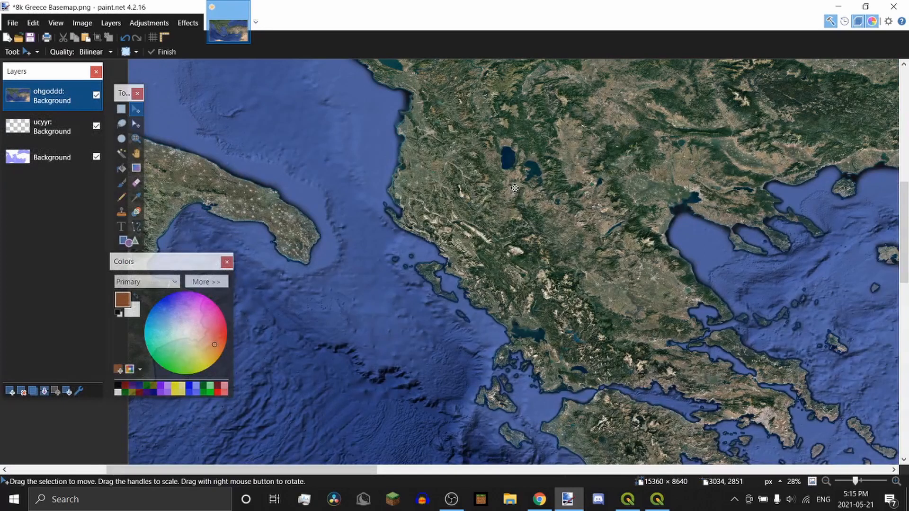
scroll(514, 188, "up", 3)
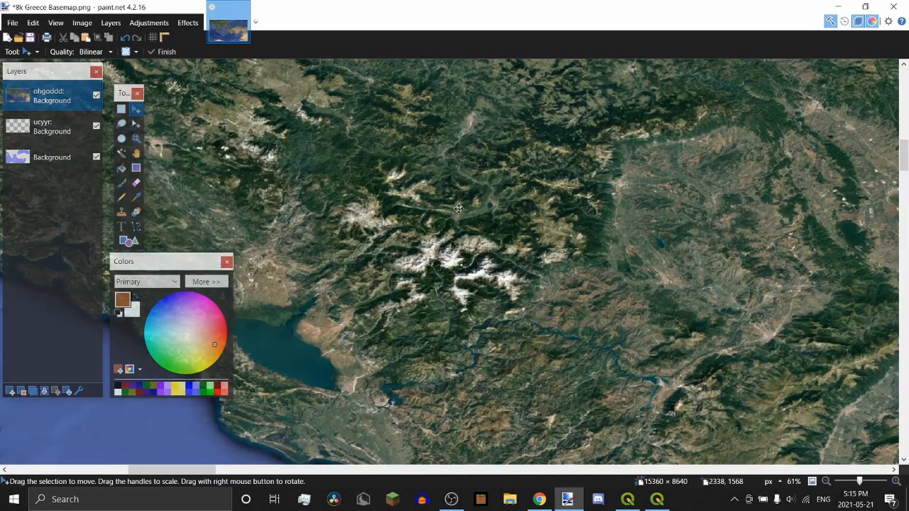
scroll(458, 208, "down", 5)
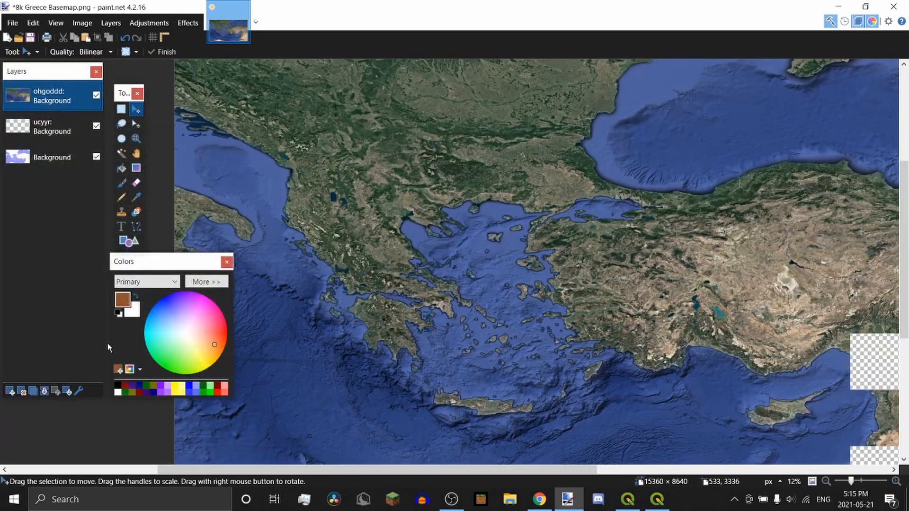
Set the ohgoddd satellite layer's opacity to 77
key("F4")
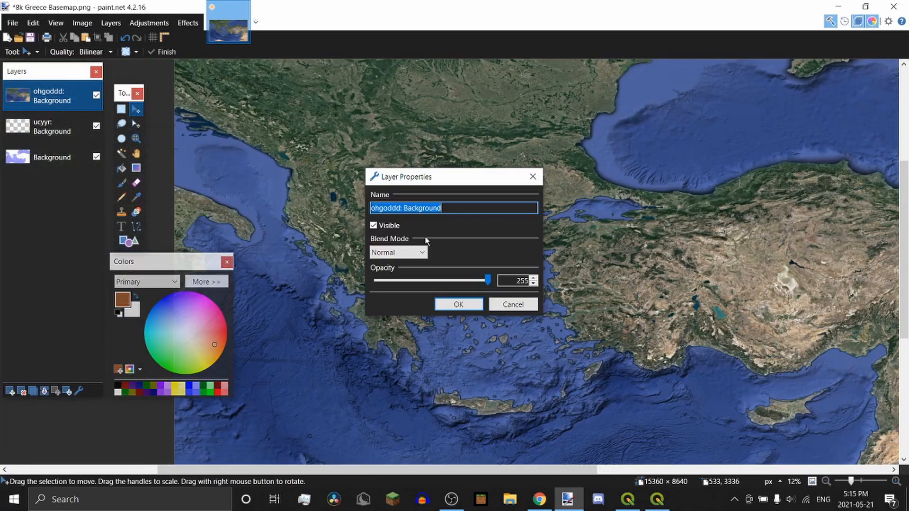
left_click(411, 282)
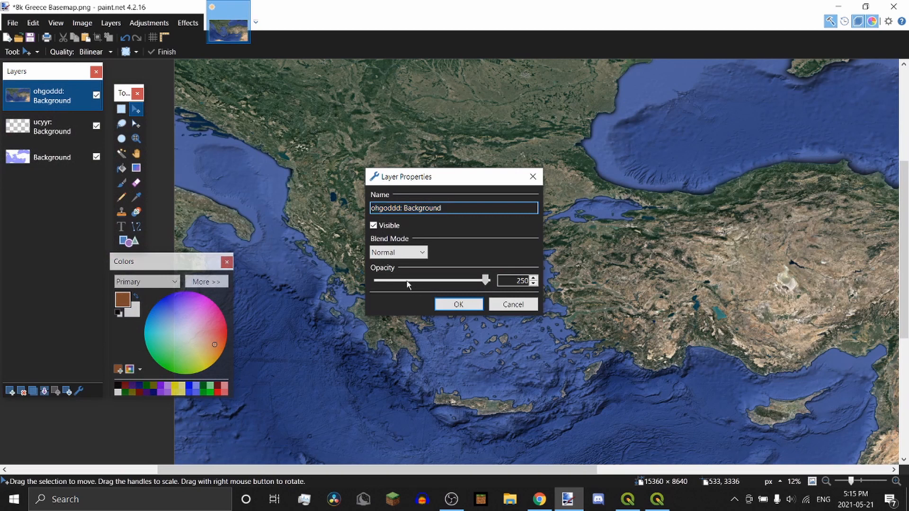
left_click(408, 281)
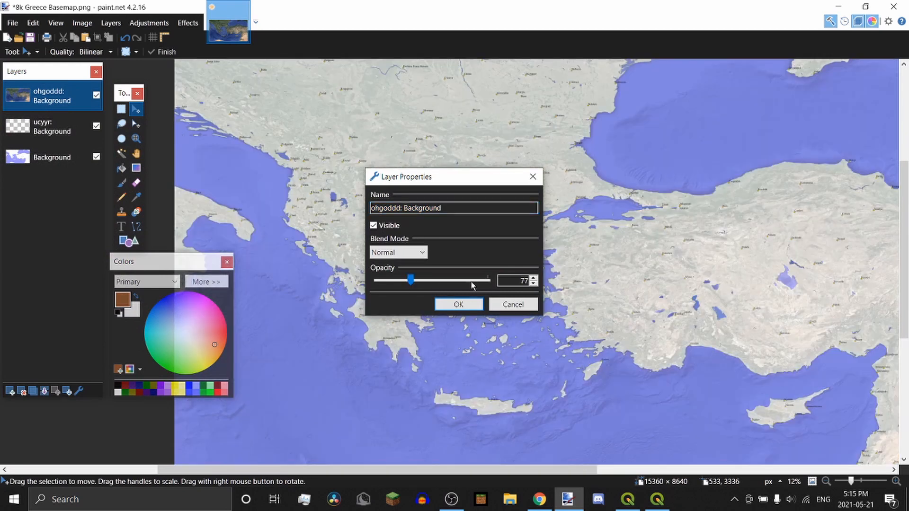
left_click(459, 304)
Import the cebdib ocean relief image from the Downloads folder as a new layer above the satellite layer
left_click(111, 23)
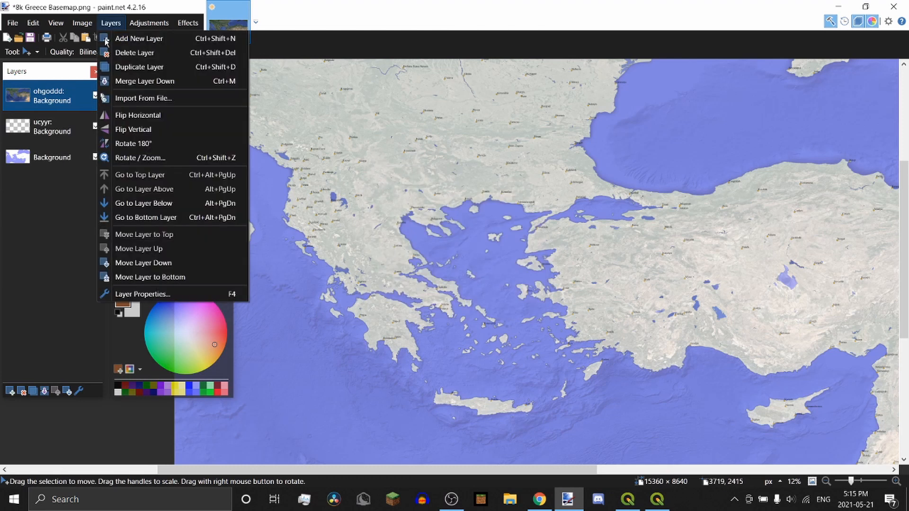
left_click(143, 98)
double_click(277, 146)
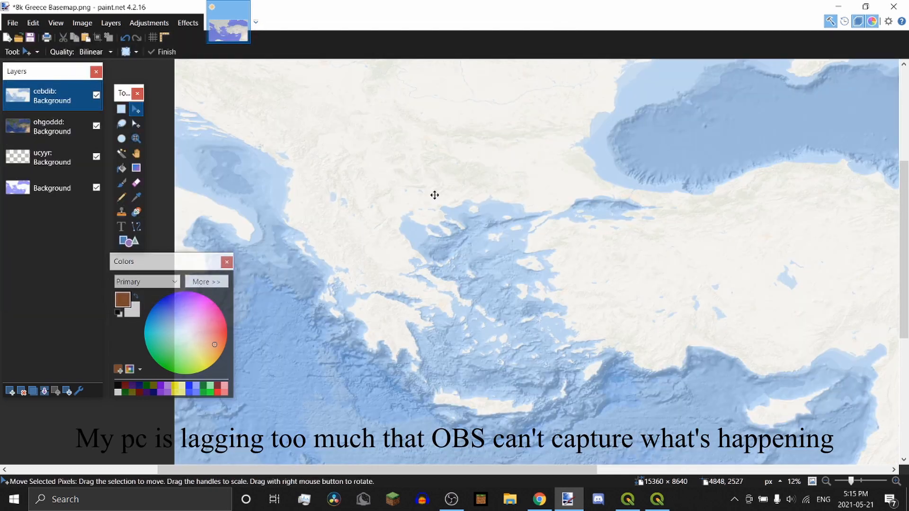
left_click_drag(435, 195, 396, 149)
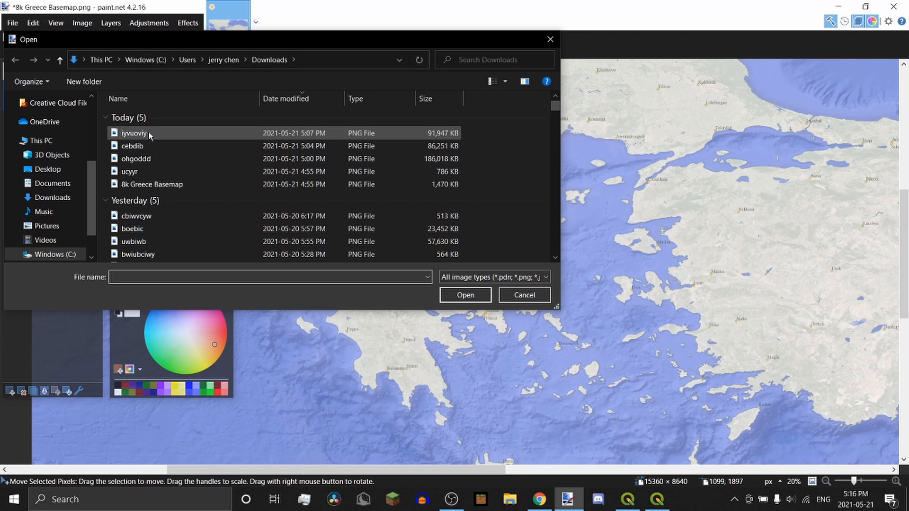
Import the iyvuoviy hillshade image as the top layer and set its blend mode to Multiply at full opacity
double_click(148, 132)
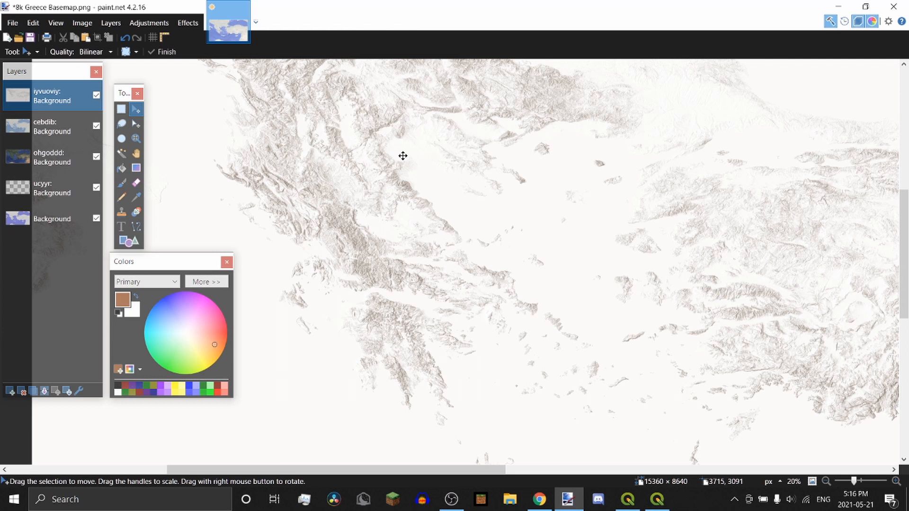
scroll(402, 156, "down", 1)
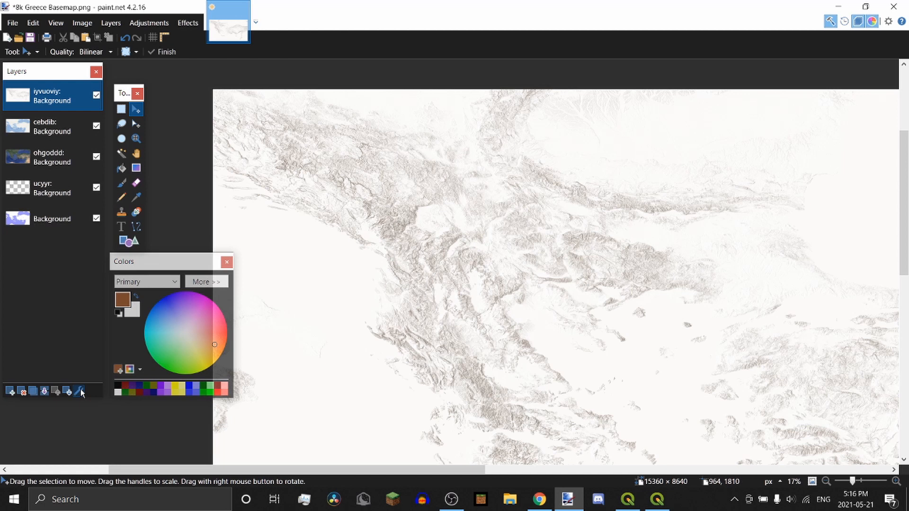
left_click(79, 391)
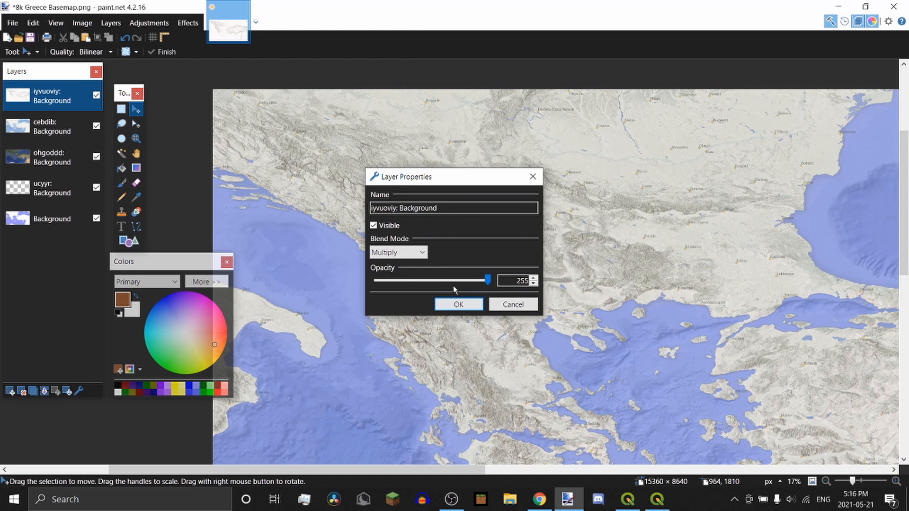
left_click(458, 304)
Set the ohgoddd satellite layer's opacity to 150 with the Normal blend mode
scroll(274, 290, "down", 4)
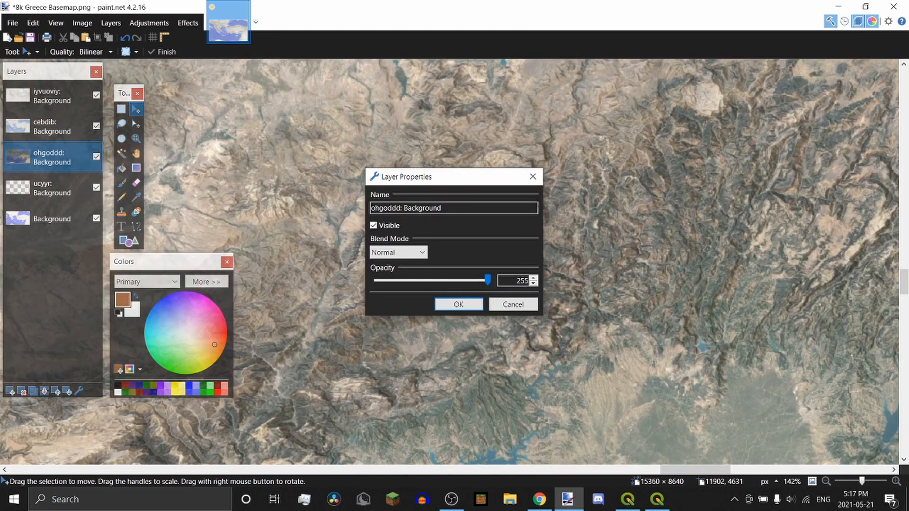
left_click_drag(417, 287, 502, 281)
left_click_drag(441, 289, 441, 287)
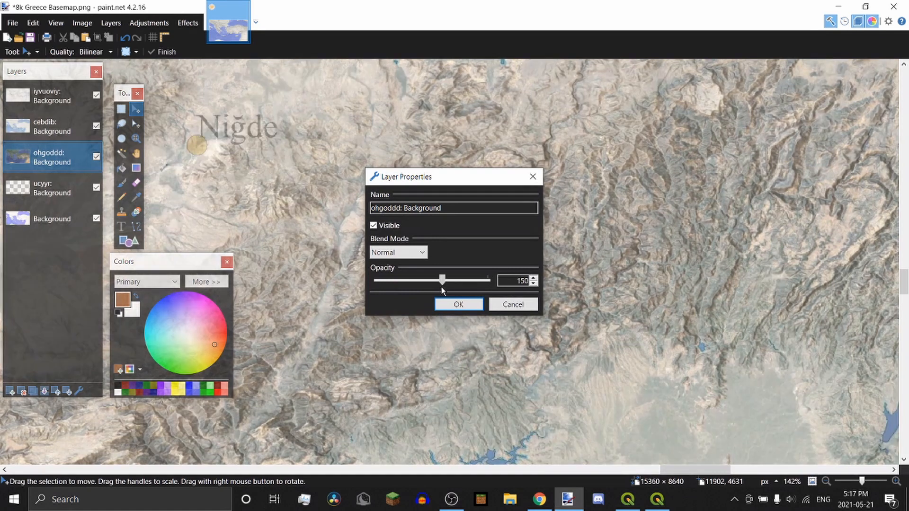
left_click(458, 304)
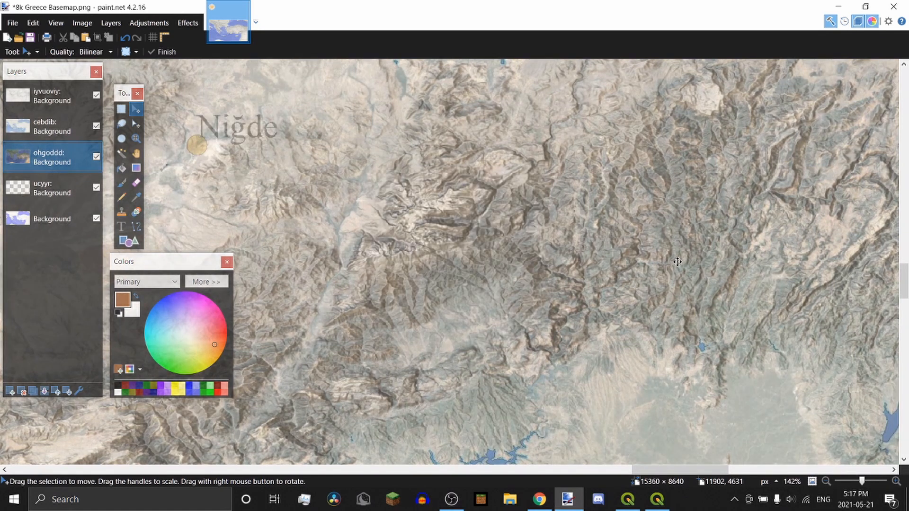
scroll(551, 234, "down", 5)
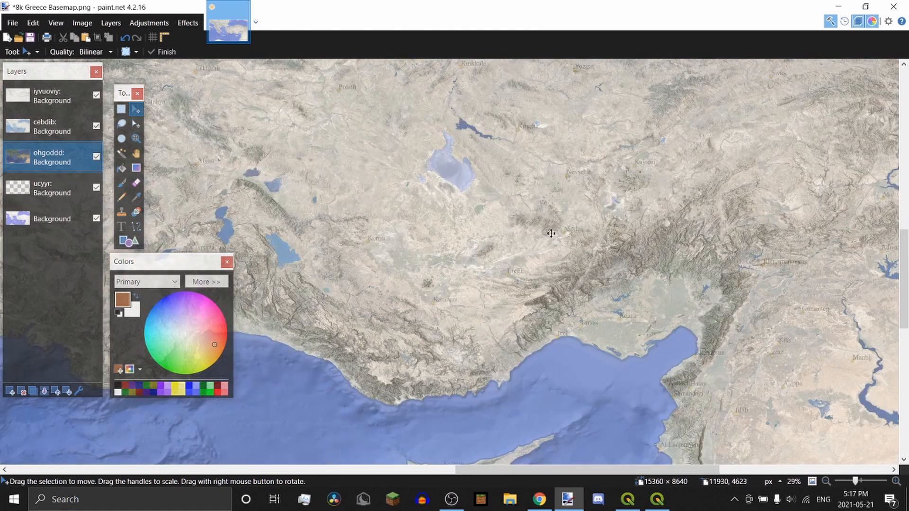
Move the ucyyr city label layer above the satellite, ocean and hillshade layers
left_click_drag(47, 188, 48, 95)
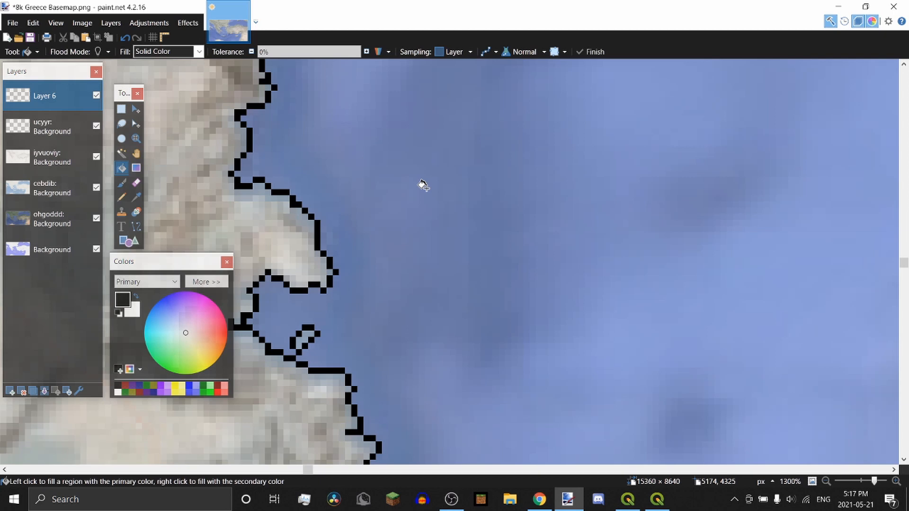
scroll(423, 185, "down", 15)
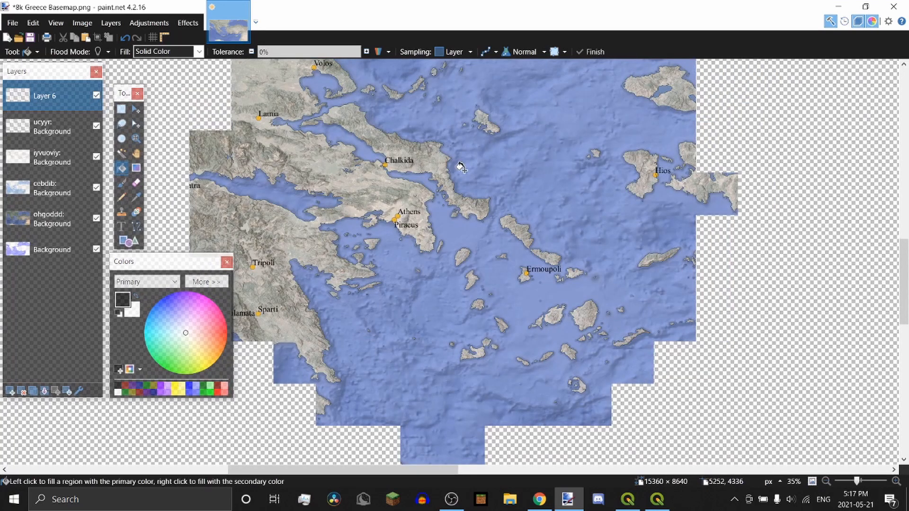
scroll(412, 171, "down", 2)
scroll(412, 171, "up", 7)
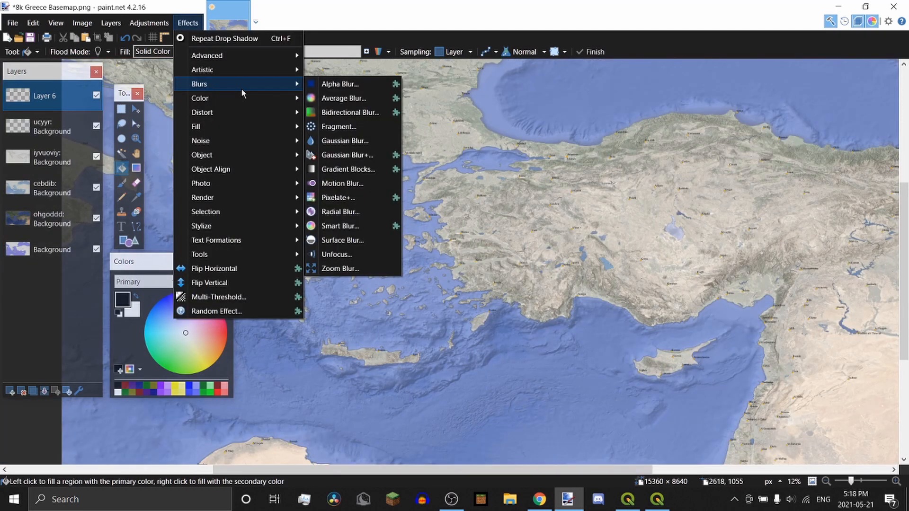
Duplicate the coastline outline layer, Layer 6, and repeat the Drop Shadow effect to soften the coast
left_click(70, 328)
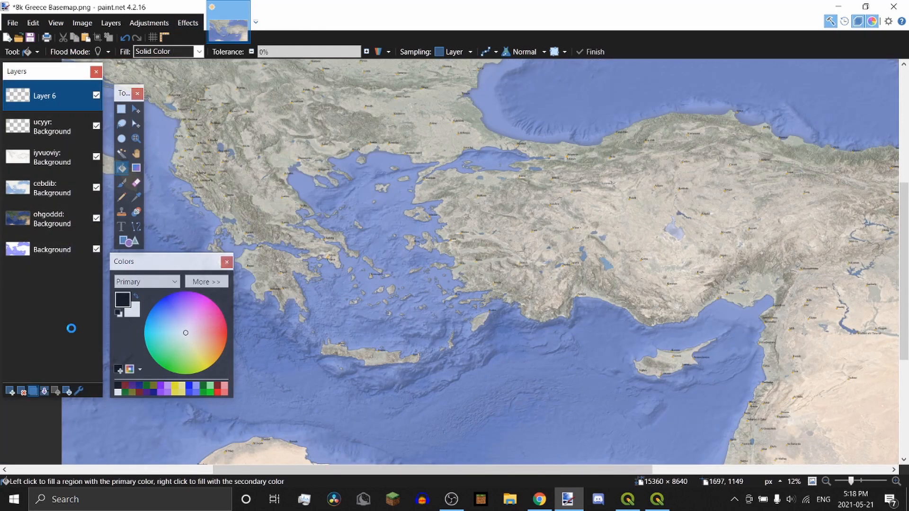
left_click(188, 23)
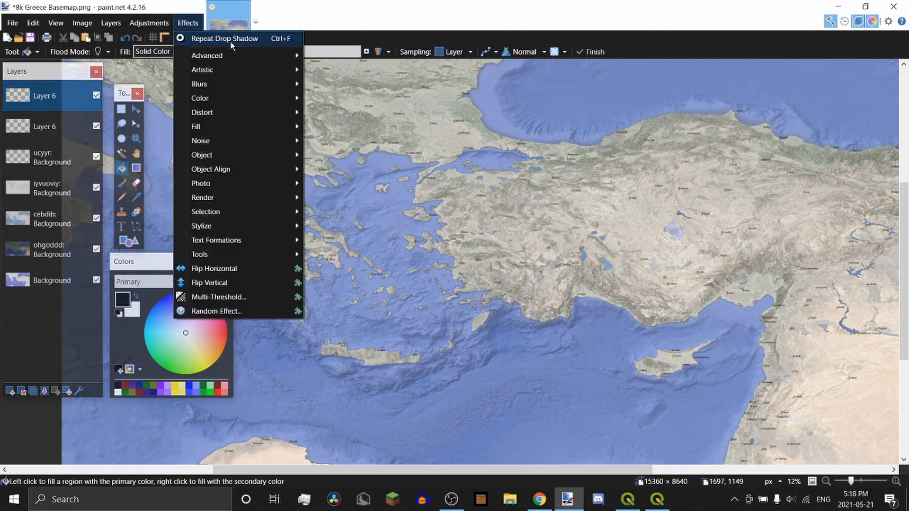
left_click(230, 41)
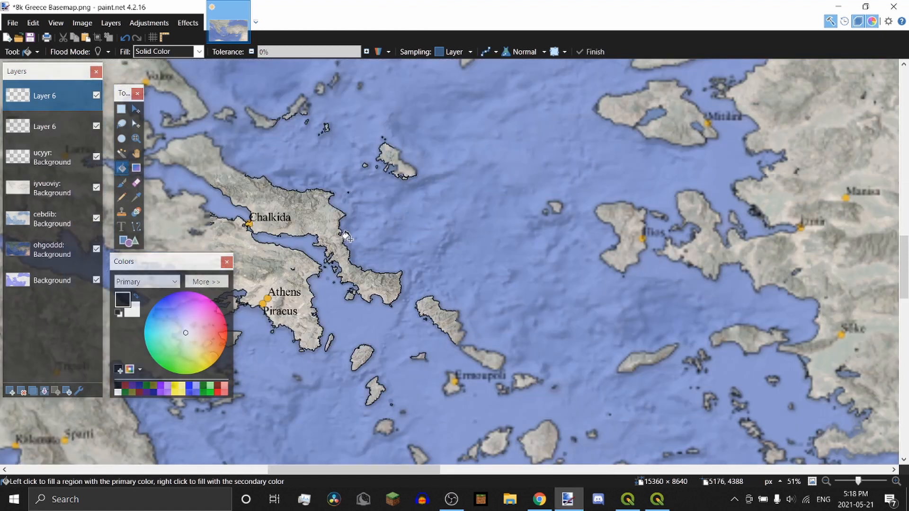
scroll(346, 235, "up", 2)
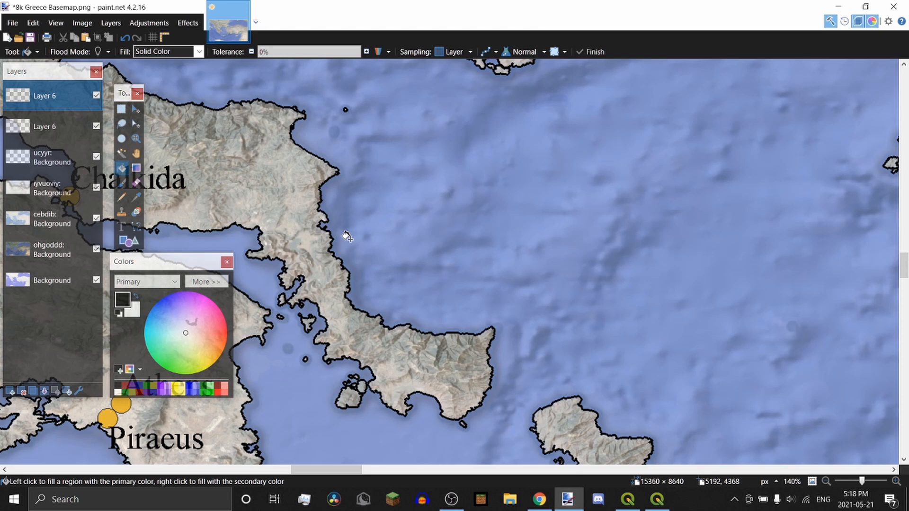
Darken the sampled sea blue to hex 333356 and fill the sea on the Background layer with it
scroll(347, 236, "down", 8)
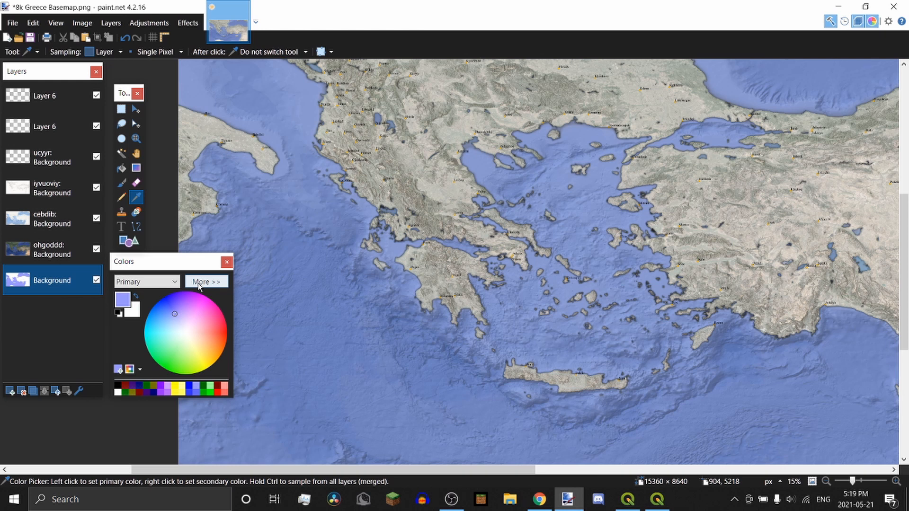
left_click(201, 281)
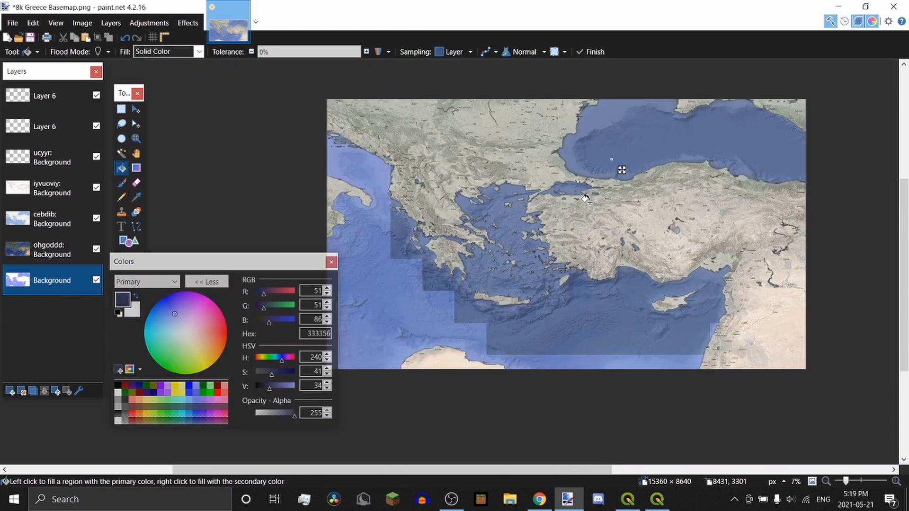